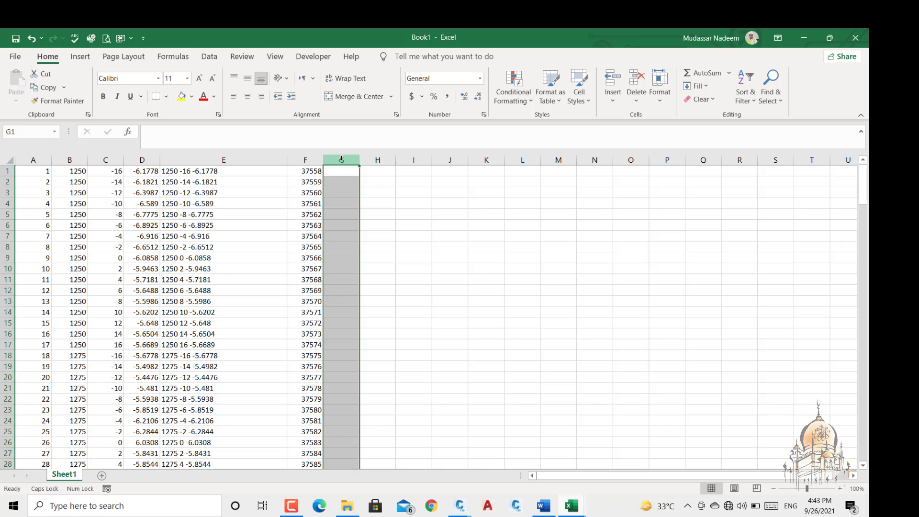
Step: Delete columns F and G from the sheet
left_click_drag(305, 160, 329, 162)
right_click(308, 164)
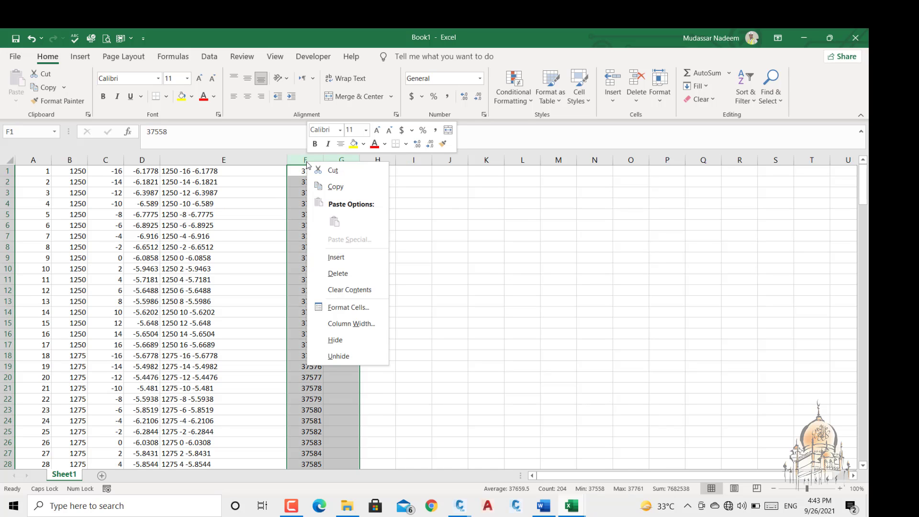
left_click(344, 274)
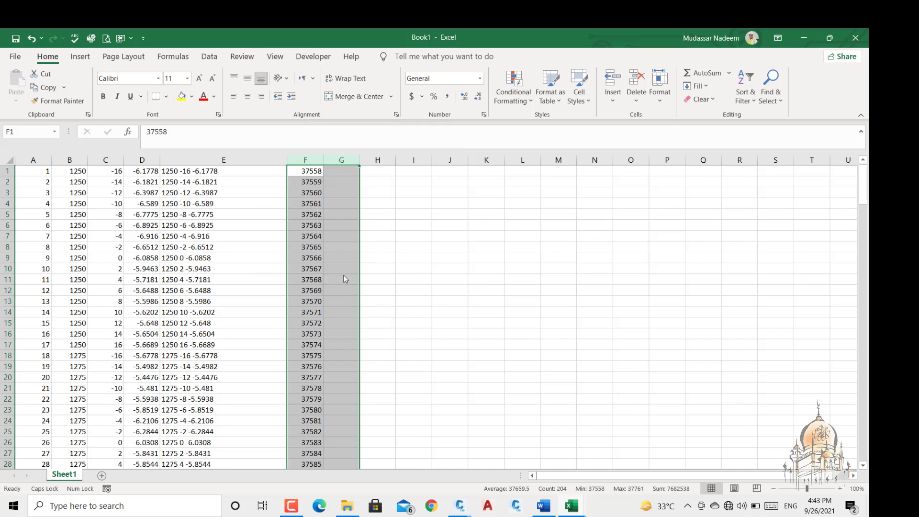
Step: Insert a blank row above the first 1275 row and merge and center its cells A18 to E18
left_click_drag(69, 170, 80, 287)
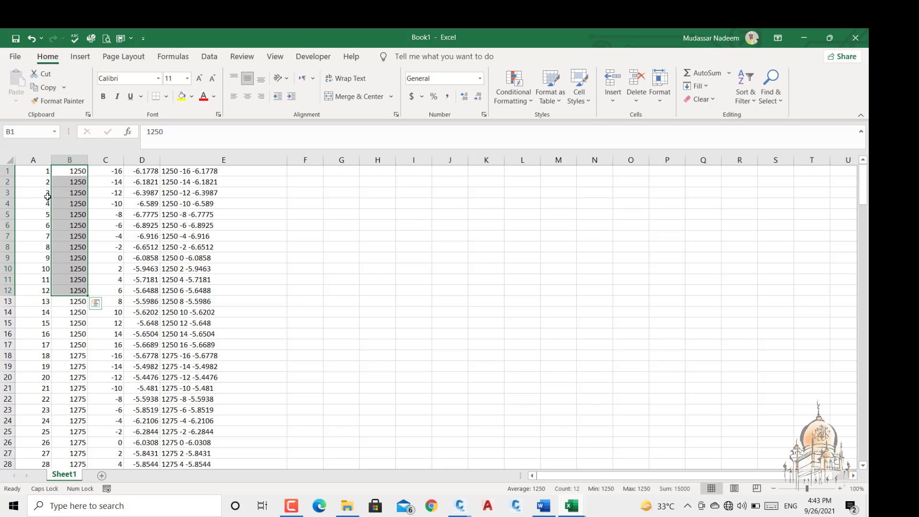
left_click_drag(63, 168, 83, 345)
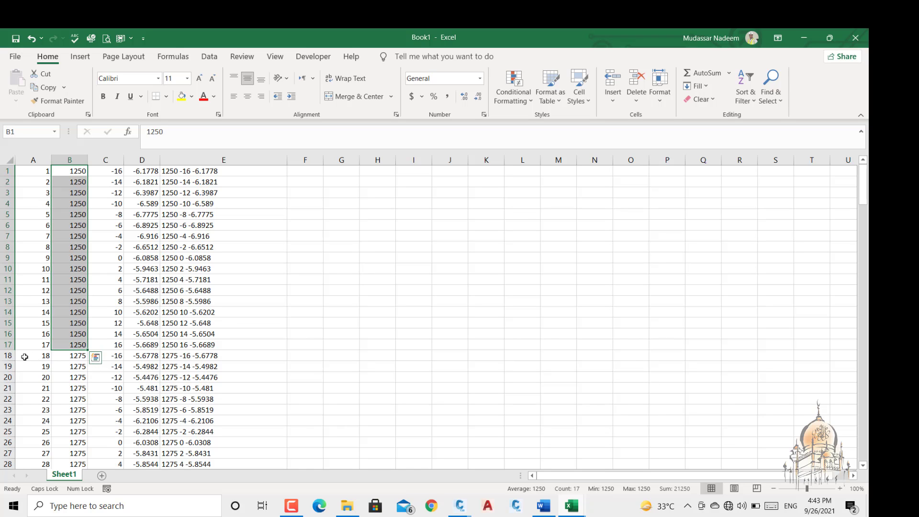
left_click(7, 355)
right_click(7, 355)
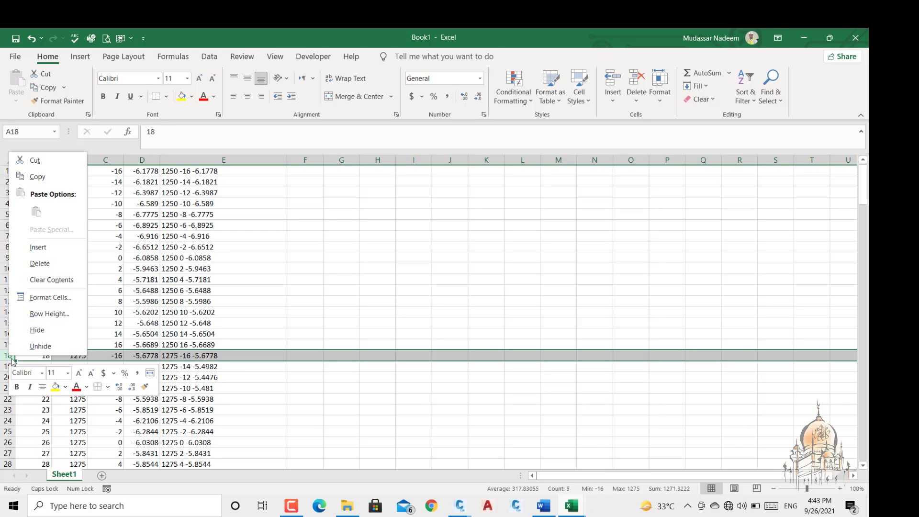
left_click(41, 249)
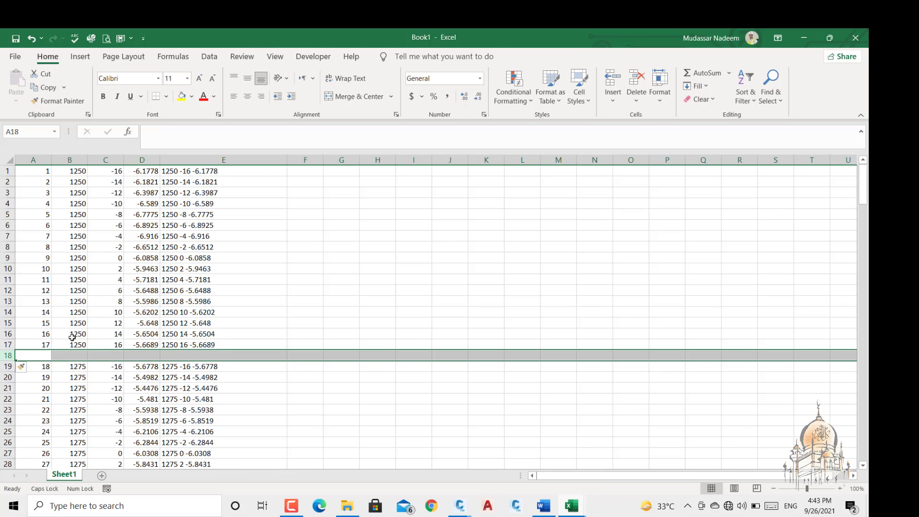
left_click_drag(24, 354, 228, 355)
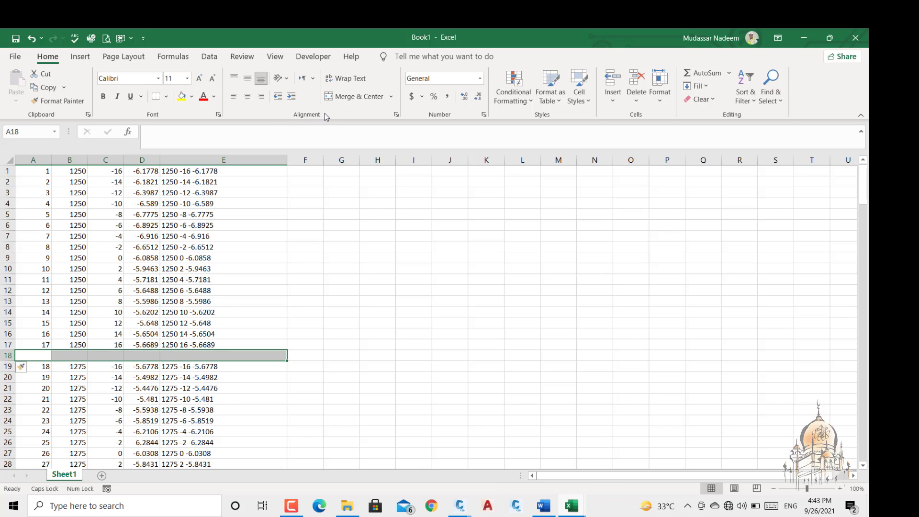
left_click(355, 96)
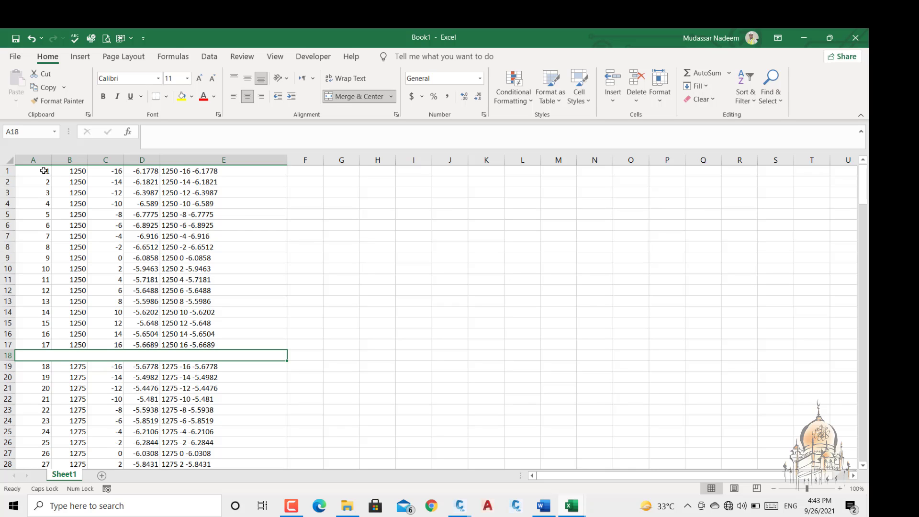
Step: Merge and center cells A1 to A17 beside the 1250 rows, keeping only the upper-left value
left_click_drag(43, 171, 42, 190)
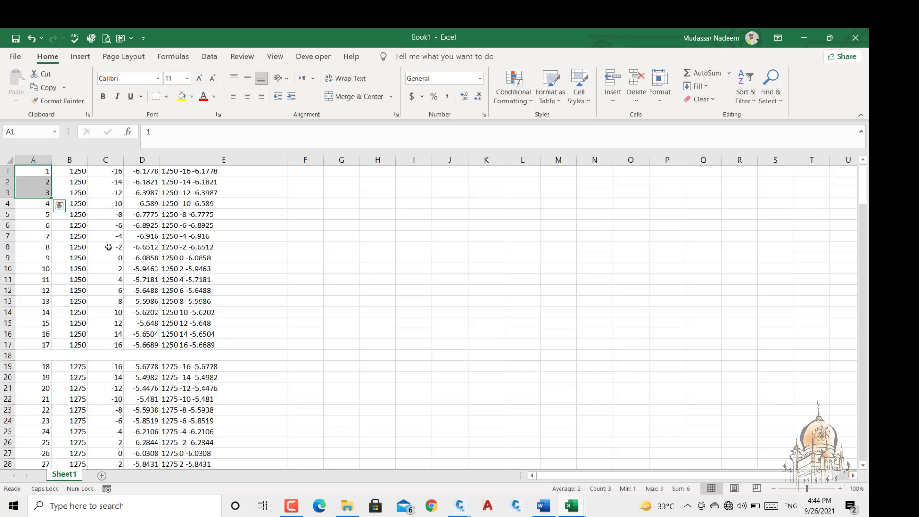
left_click(74, 169)
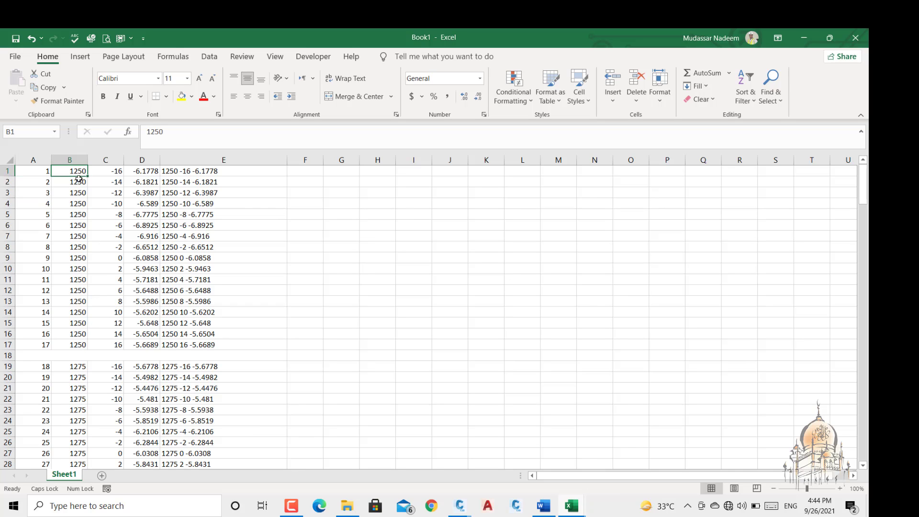
left_click_drag(79, 171, 85, 332)
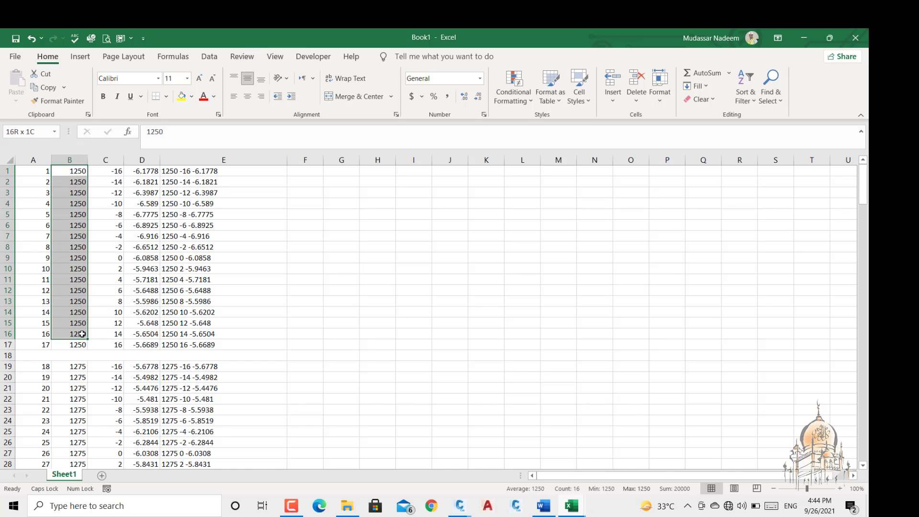
left_click_drag(33, 171, 45, 346)
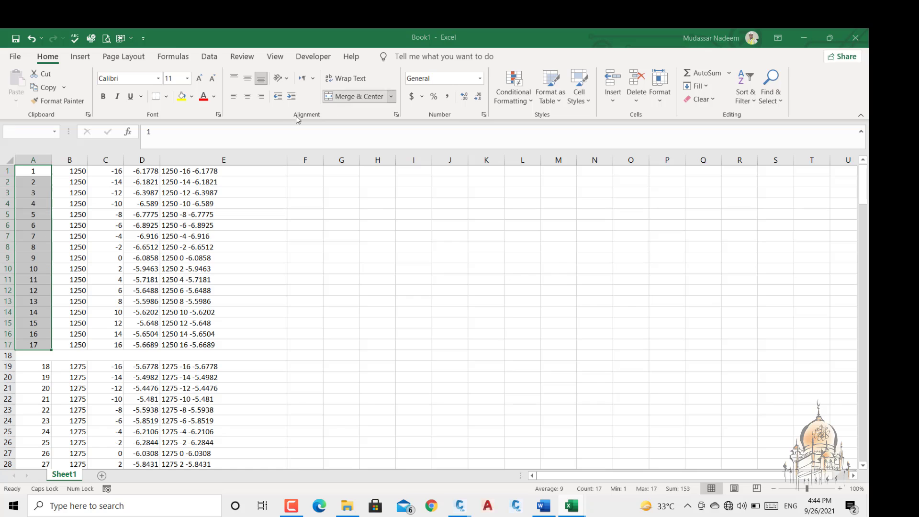
left_click(355, 97)
left_click(417, 299)
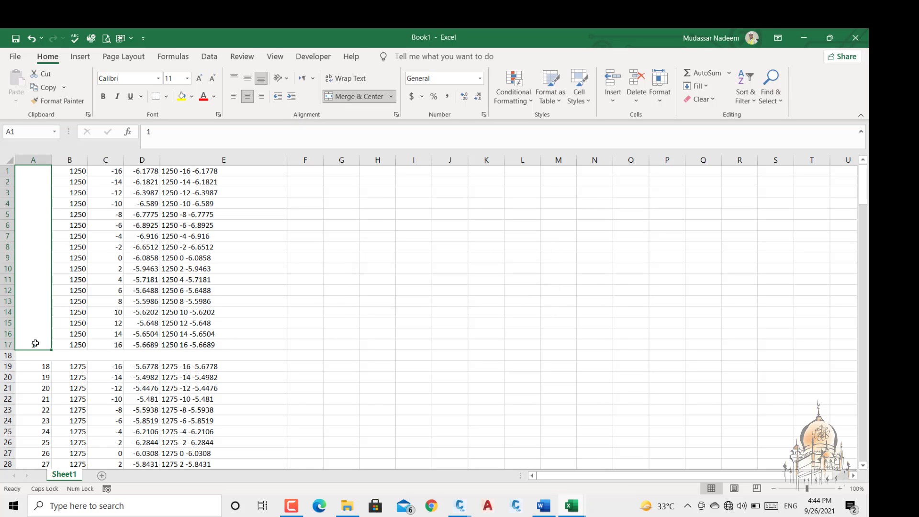
Step: Enter 1250 in the merged cell A1:A17 and align it vertically to the middle
key("BackSpace")
type("125")
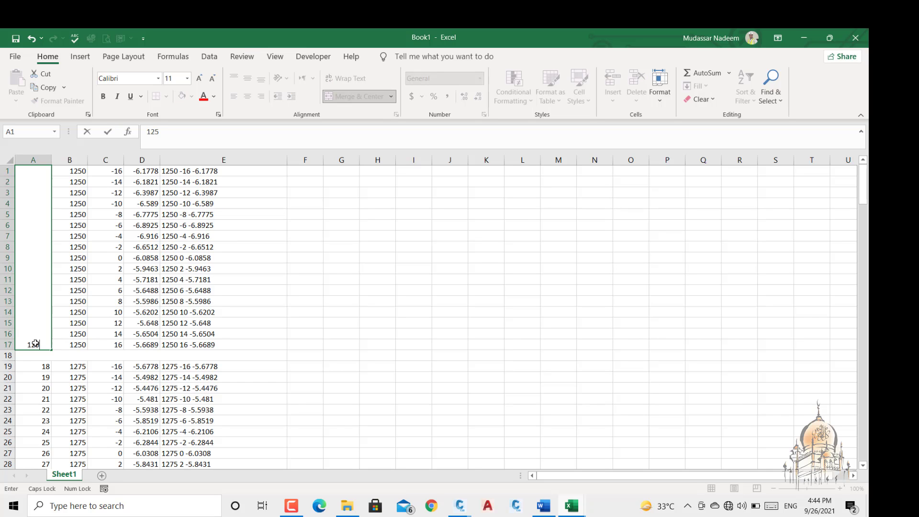
type("0")
key("Return")
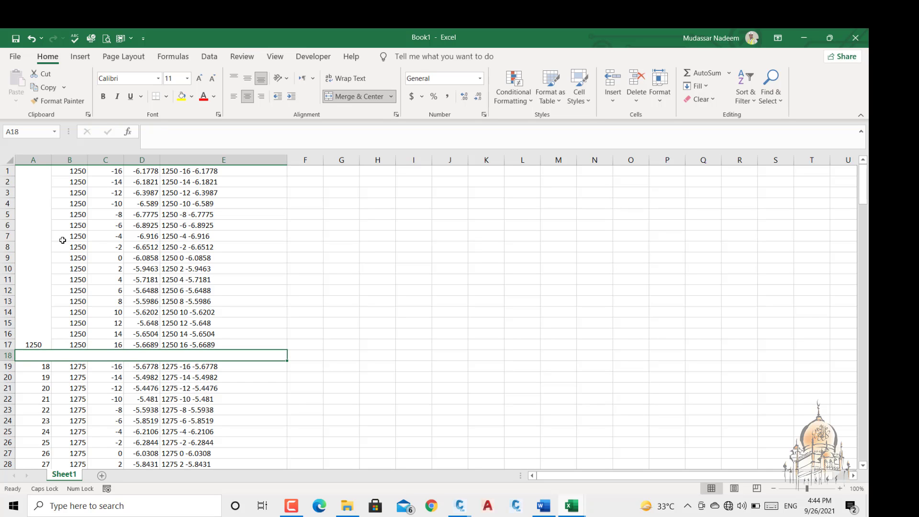
left_click(49, 241)
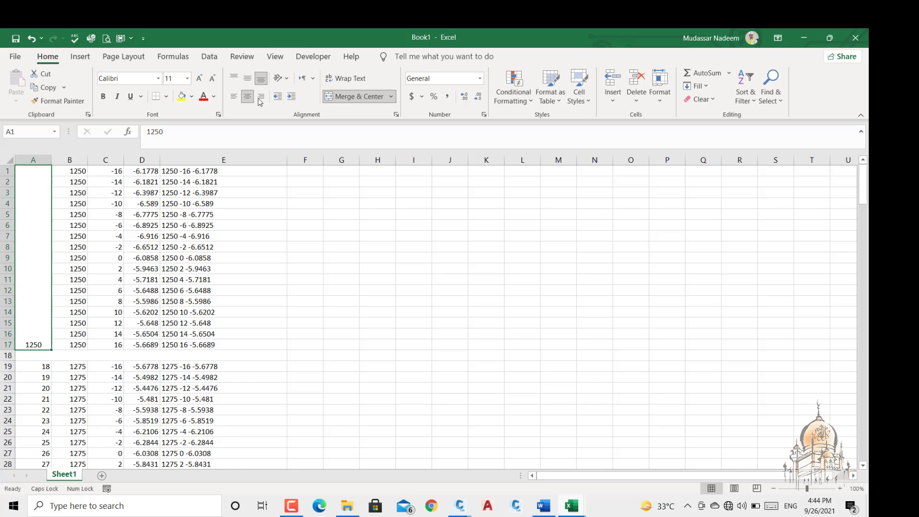
left_click(247, 78)
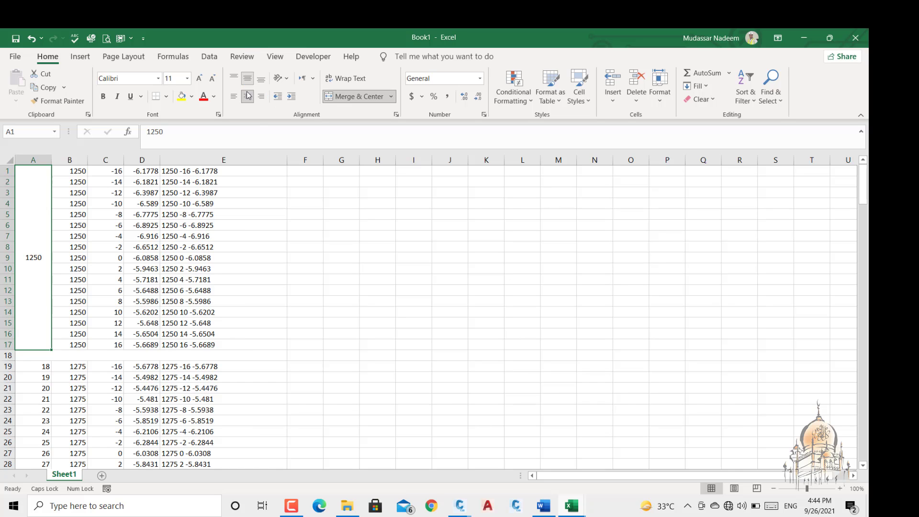
left_click(291, 507)
left_click(291, 508)
left_click(291, 509)
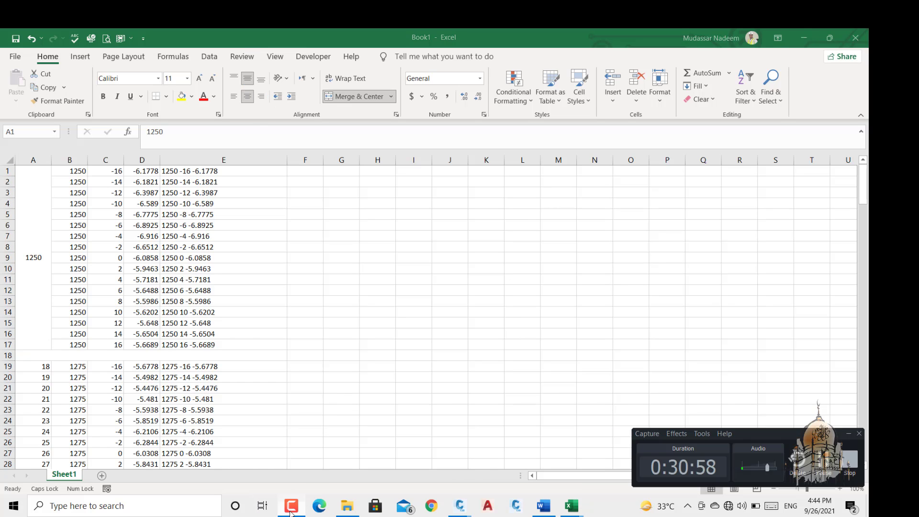
left_click(292, 512)
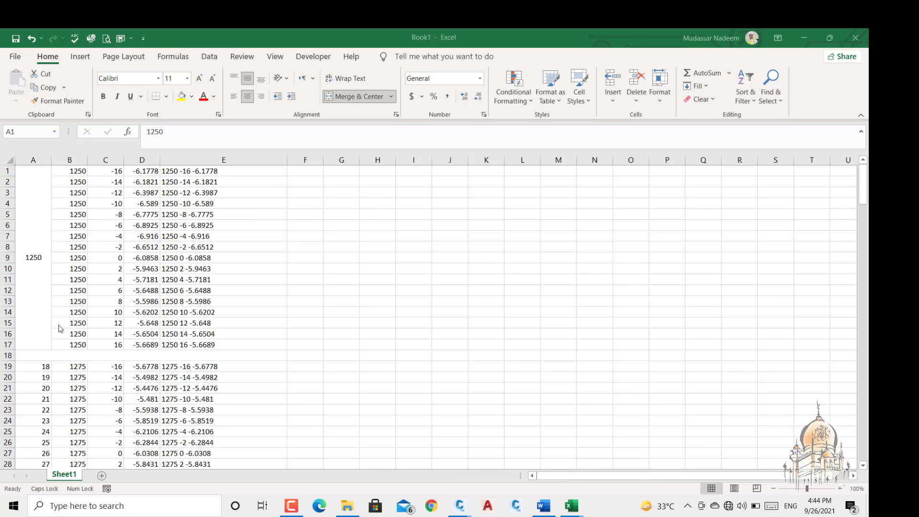
Step: Try to fill the merged 1250 cell down column A over the rows of the 1275 group
left_click(34, 253)
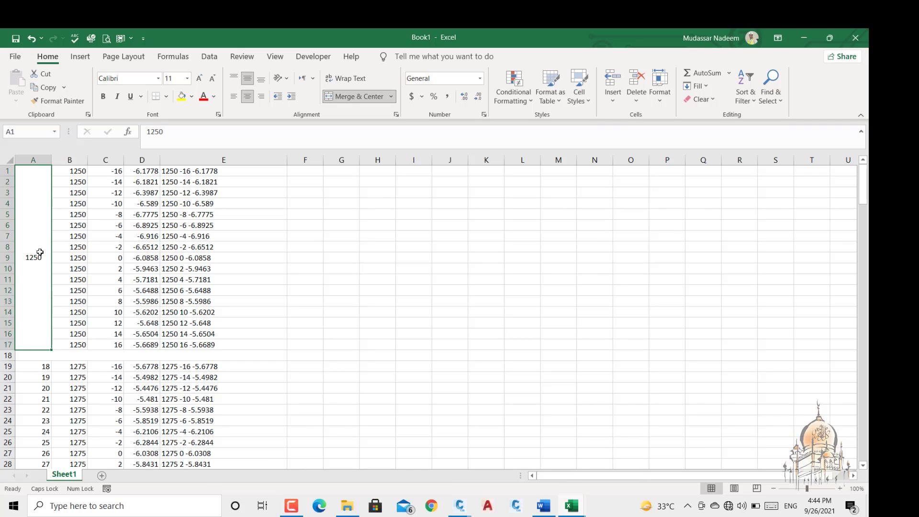
left_click(43, 365)
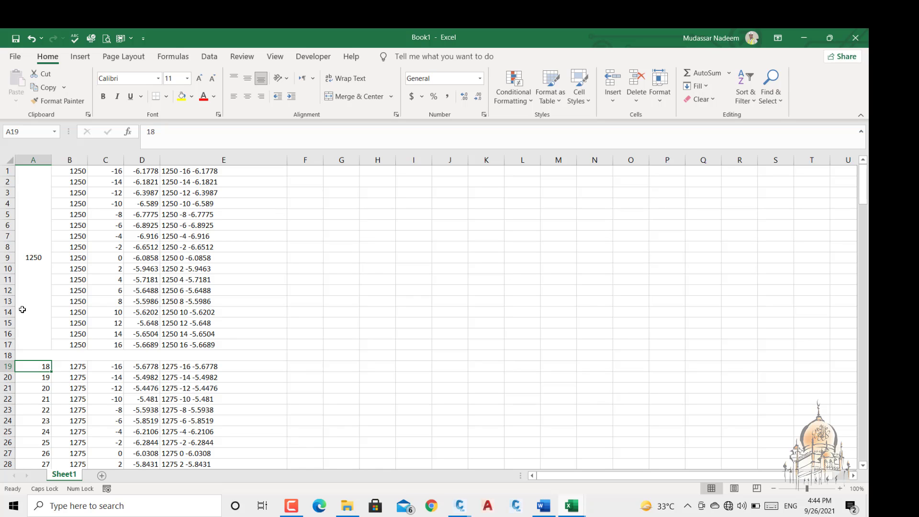
left_click(33, 293)
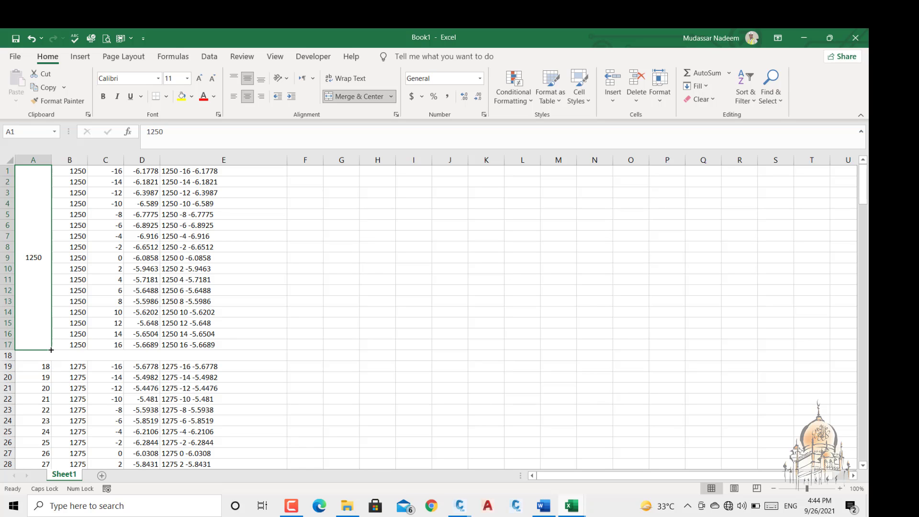
left_click_drag(51, 350, 51, 416)
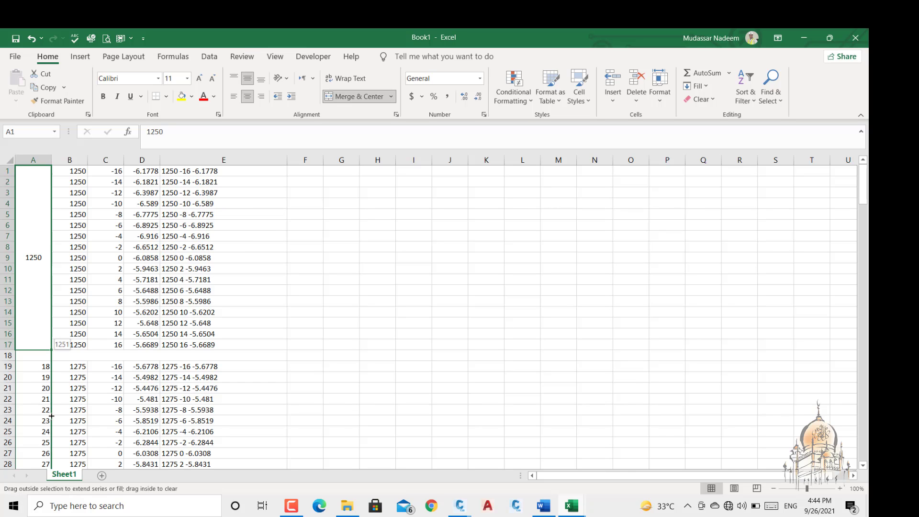
left_click_drag(51, 455, 52, 458)
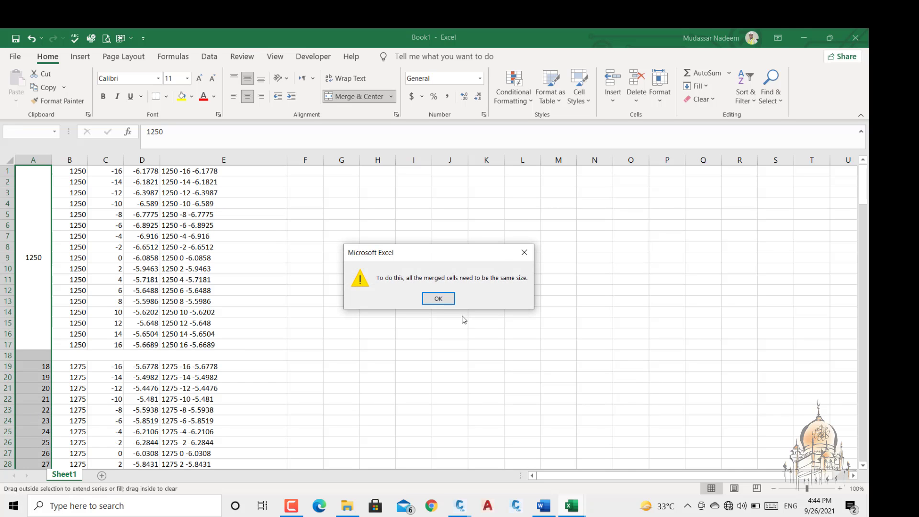
left_click(438, 298)
scroll(35, 335, "down", 2)
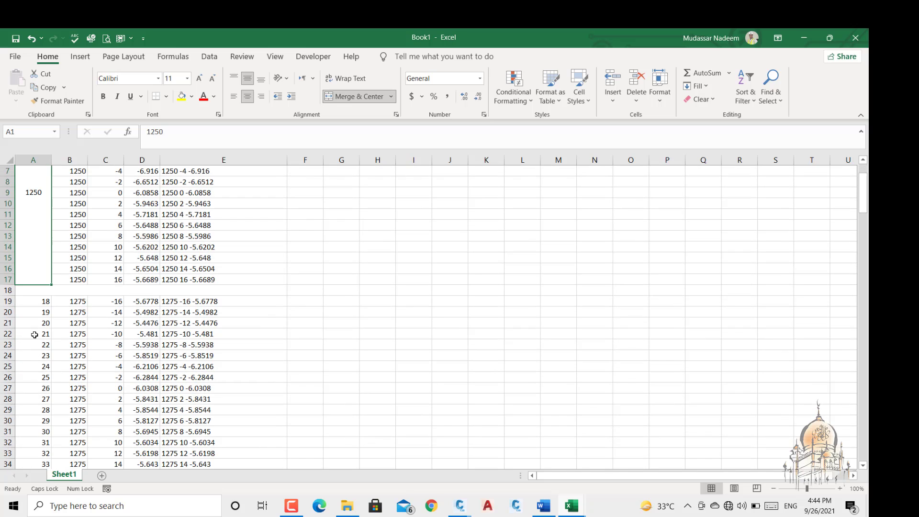
left_click_drag(32, 301, 43, 406)
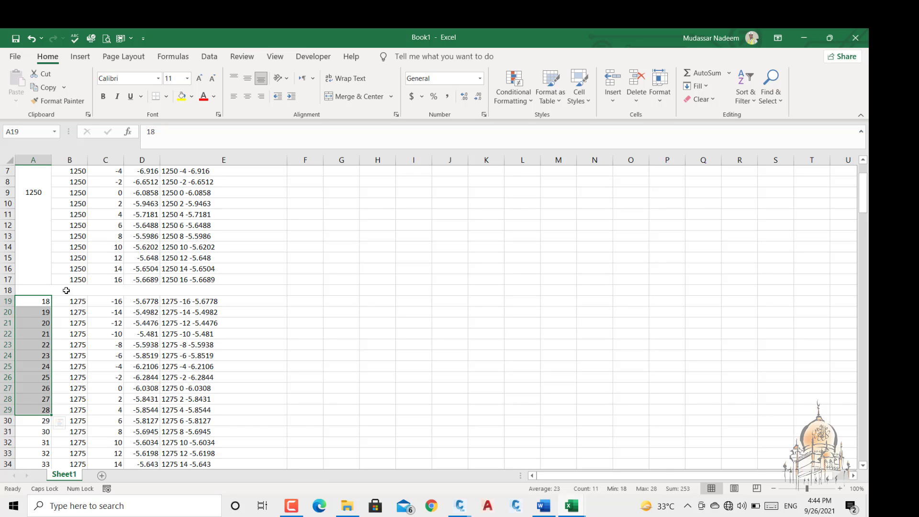
scroll(67, 291, "down", 3)
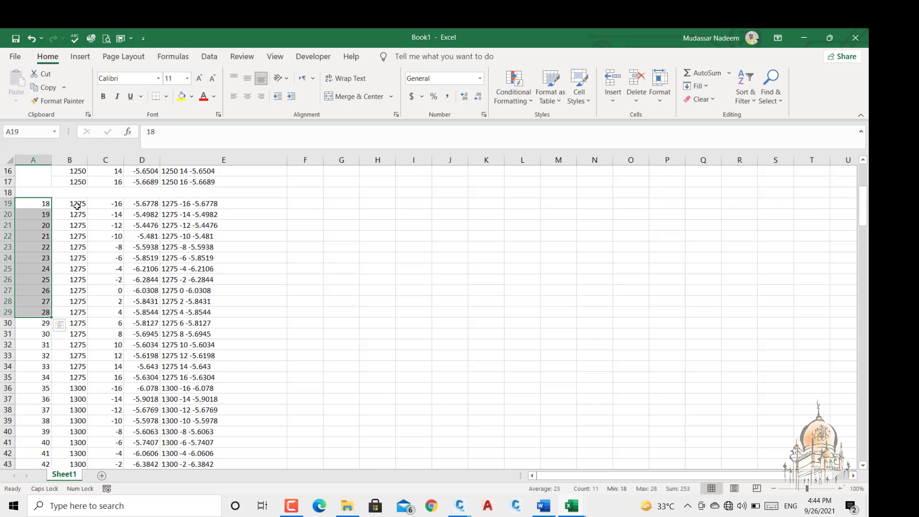
left_click_drag(77, 203, 82, 375)
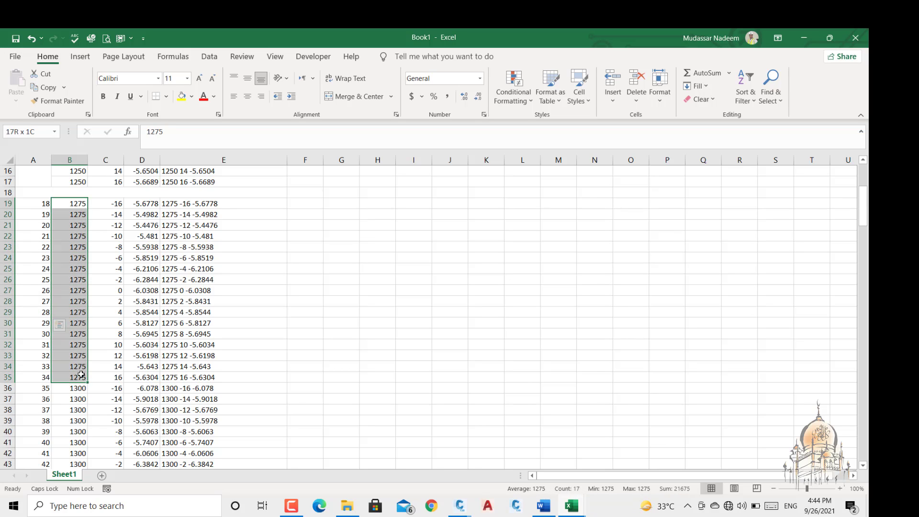
left_click_drag(81, 375, 82, 375)
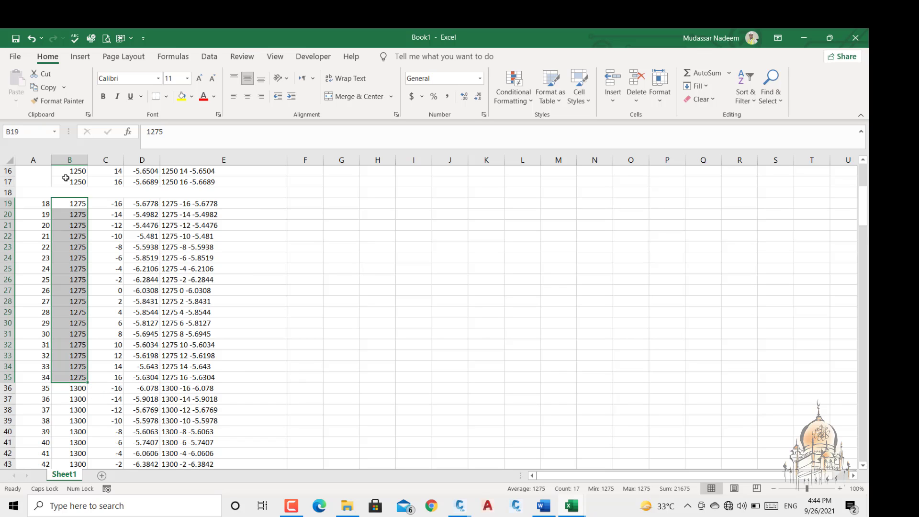
left_click(301, 508)
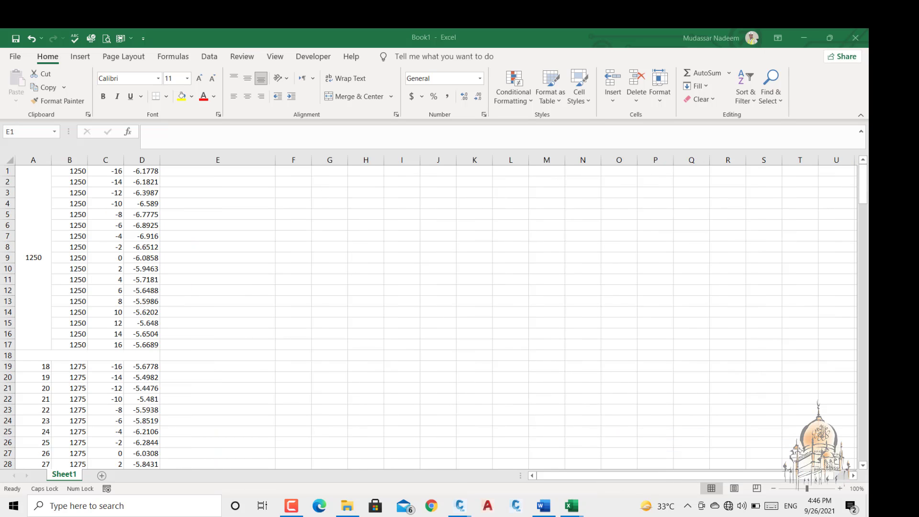
Step: Enter a CONCATENATE formula in E1 that joins C1, a comma and D1
left_click(193, 171)
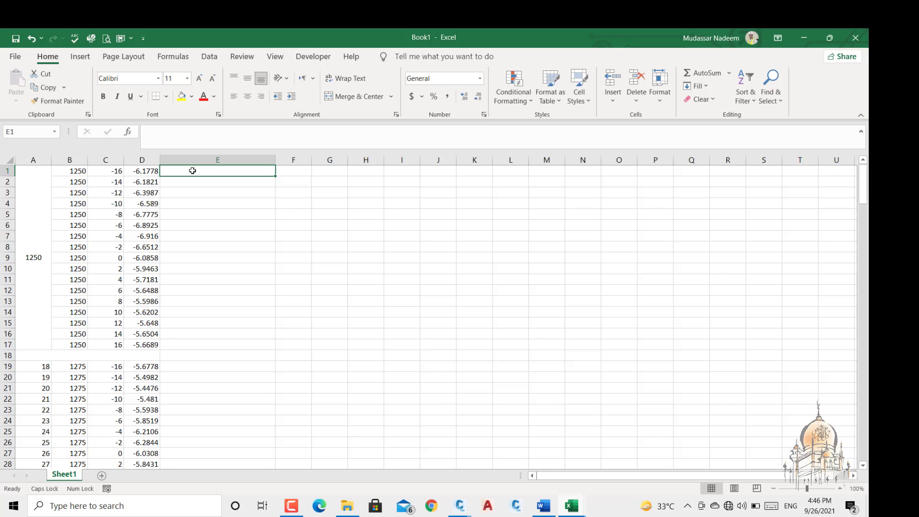
right_click(193, 171)
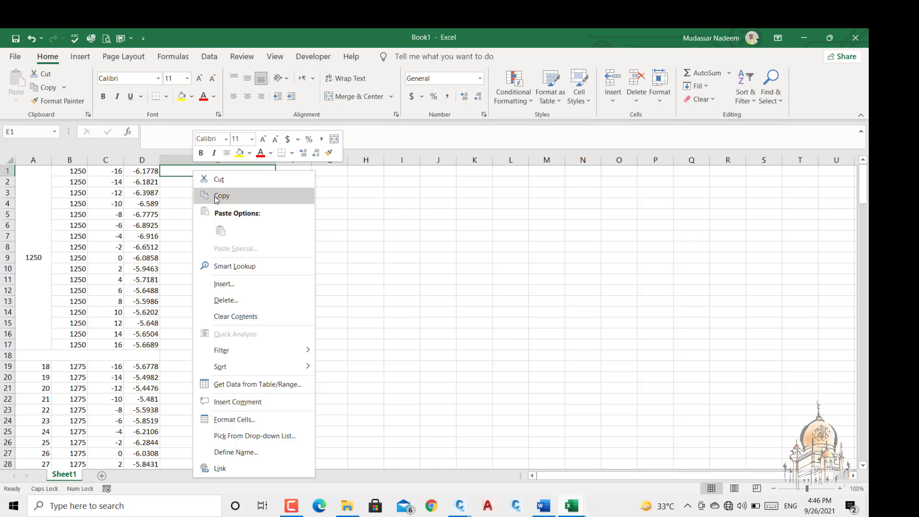
left_click(183, 171)
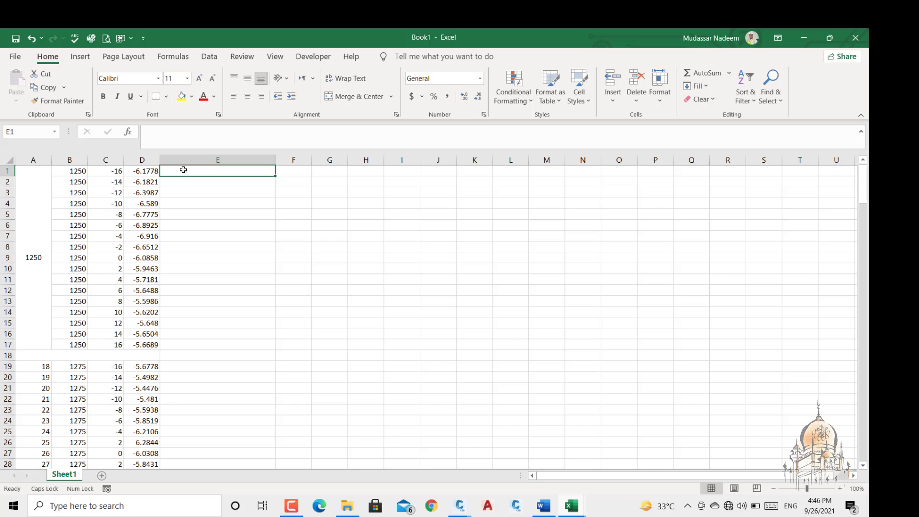
type("=")
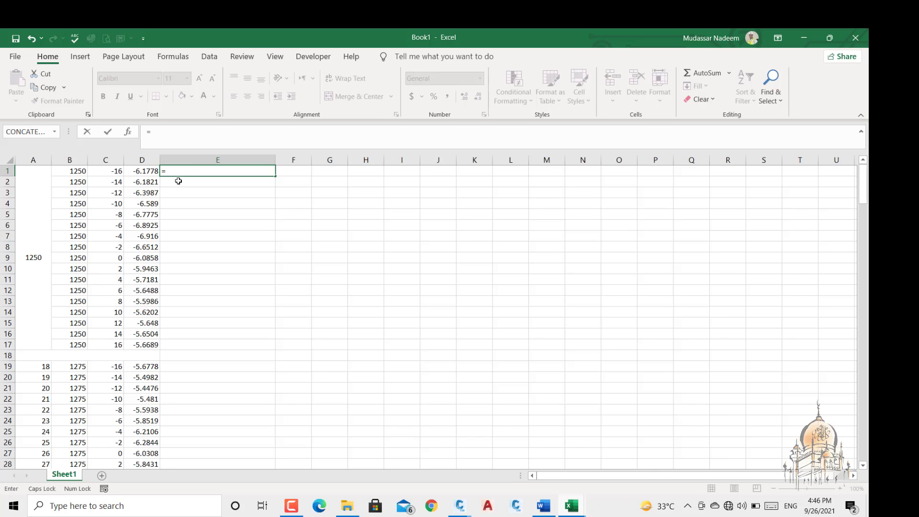
left_click(33, 133)
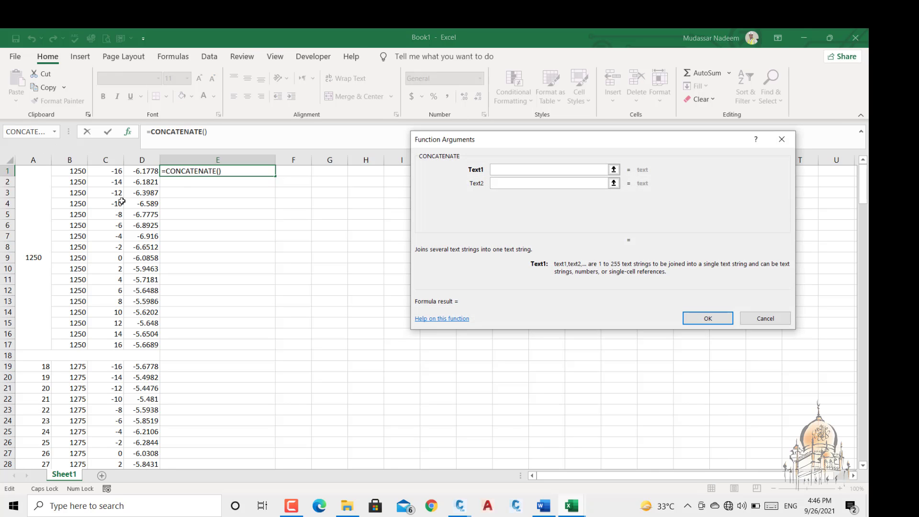
left_click(106, 171)
left_click(504, 186)
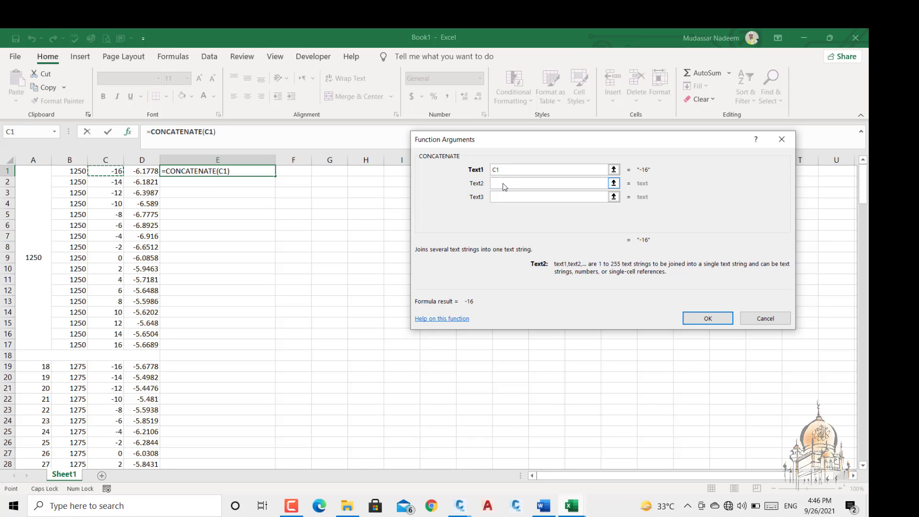
type(",")
key("Tab")
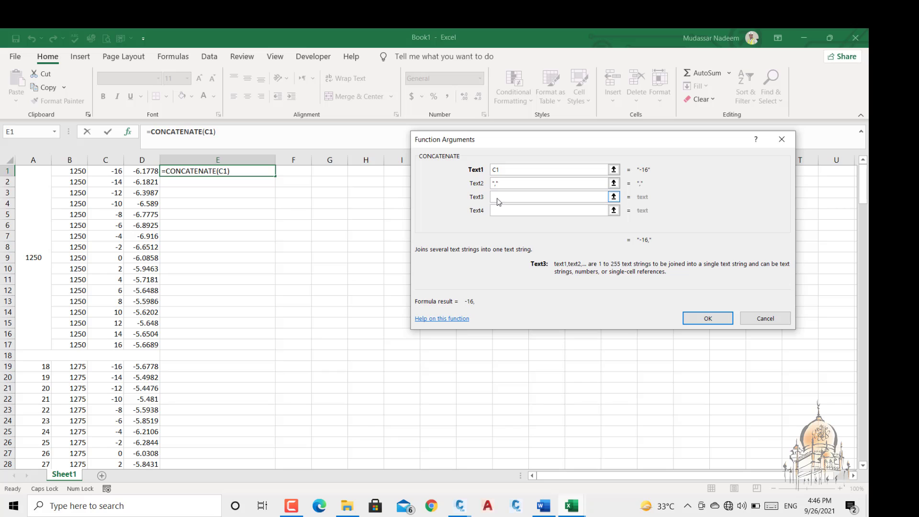
left_click(138, 174)
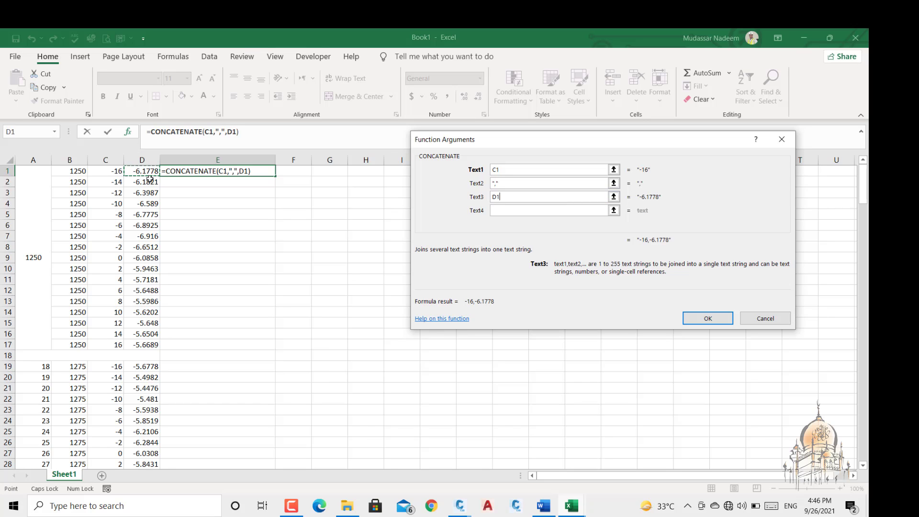
left_click(708, 319)
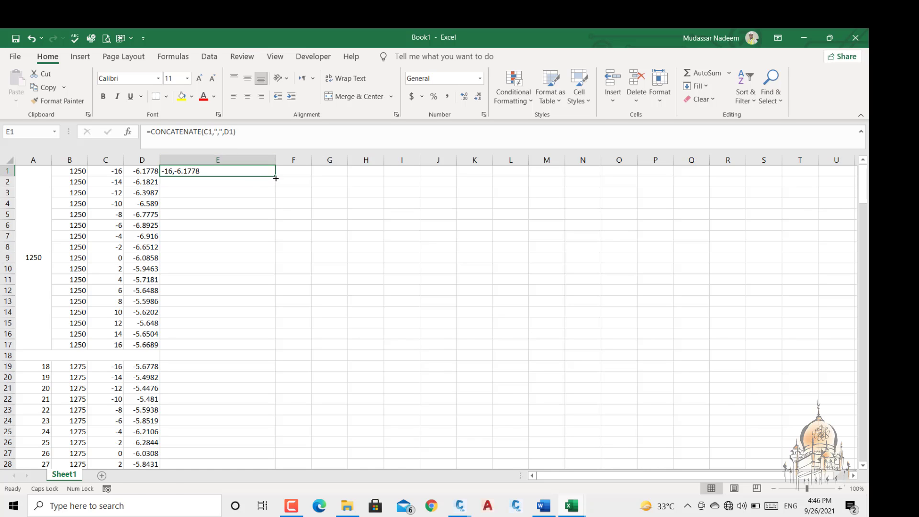
Step: Fill the CONCATENATE formula from E1 down column E through row 107
left_click_drag(276, 179, 276, 354)
scroll(247, 292, "down", 3)
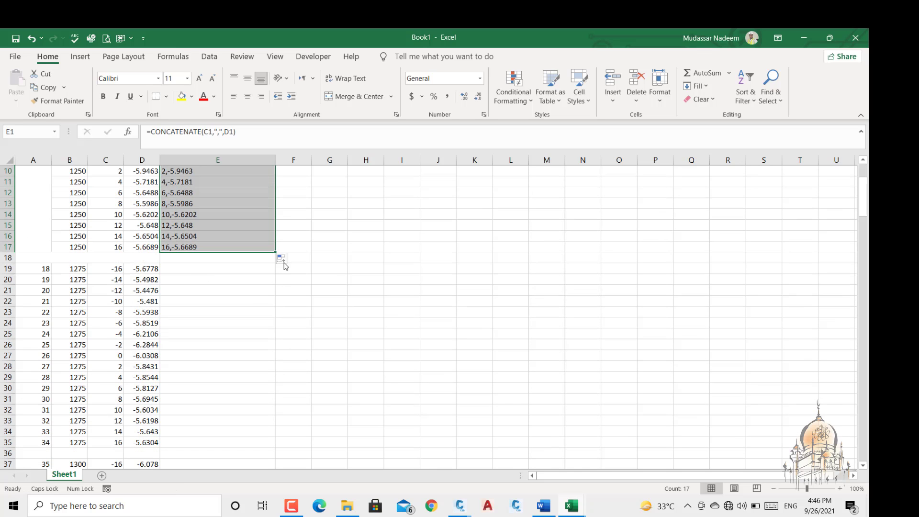
left_click_drag(275, 252, 276, 373)
scroll(196, 290, "down", 2)
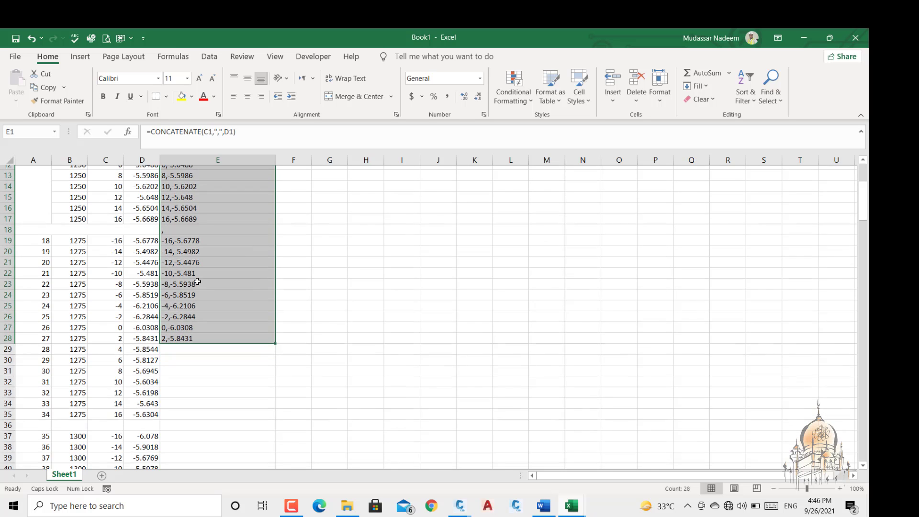
left_click_drag(275, 308, 277, 419)
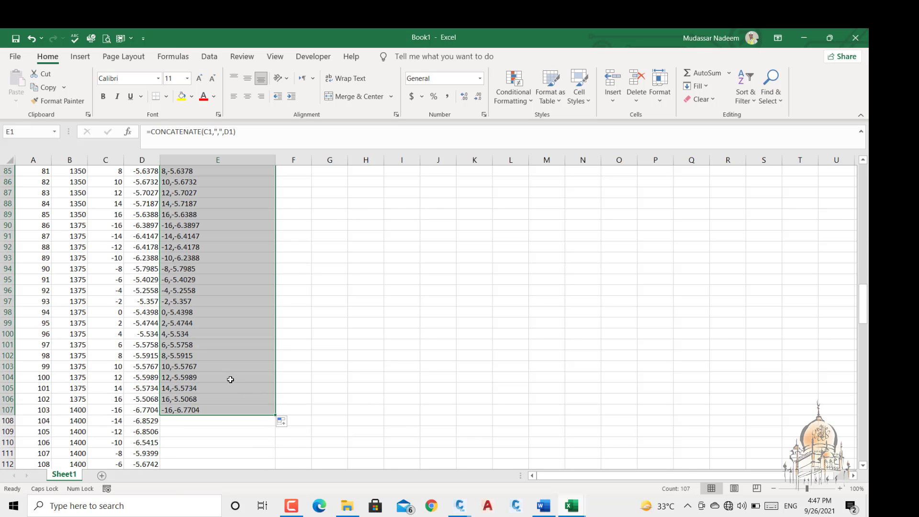
Step: Copy the joined offset and elevation values of station 1250 in E1:E17
scroll(230, 377, "up", 10)
scroll(206, 322, "up", 18)
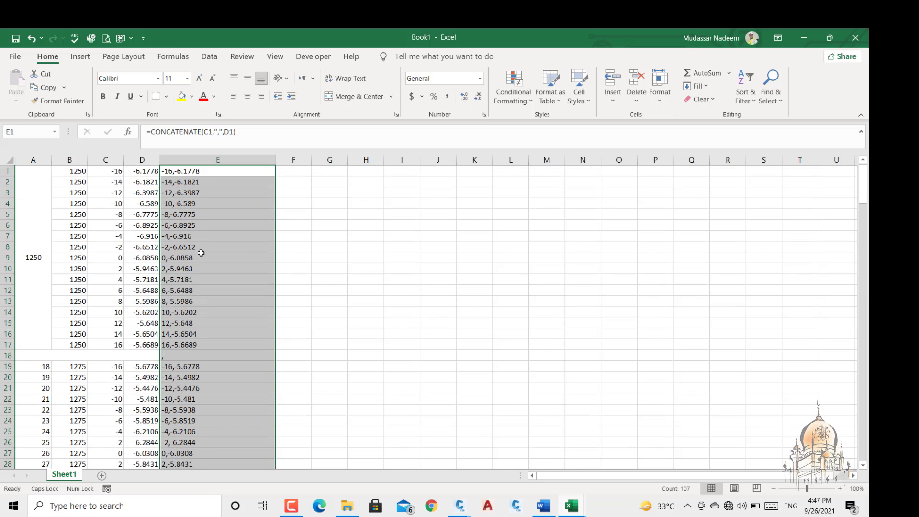
left_click(207, 205)
left_click_drag(203, 171, 229, 346)
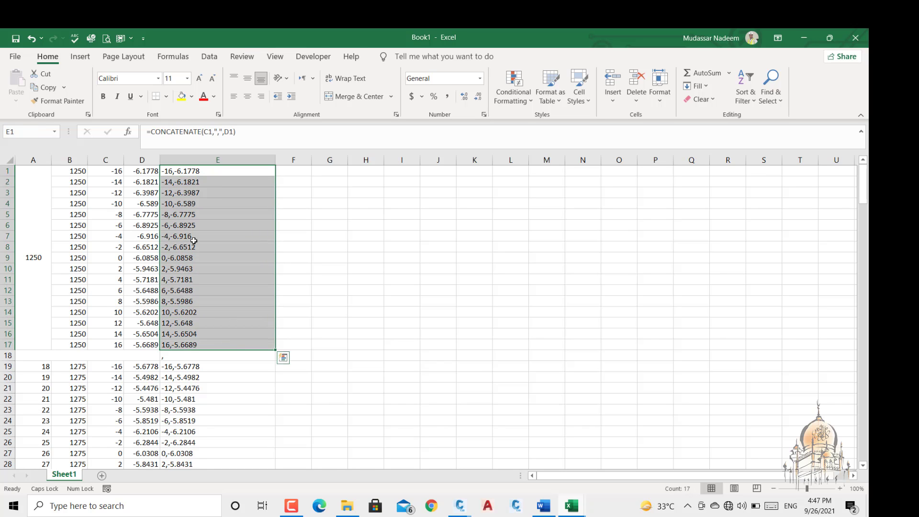
right_click(188, 171)
left_click(216, 197)
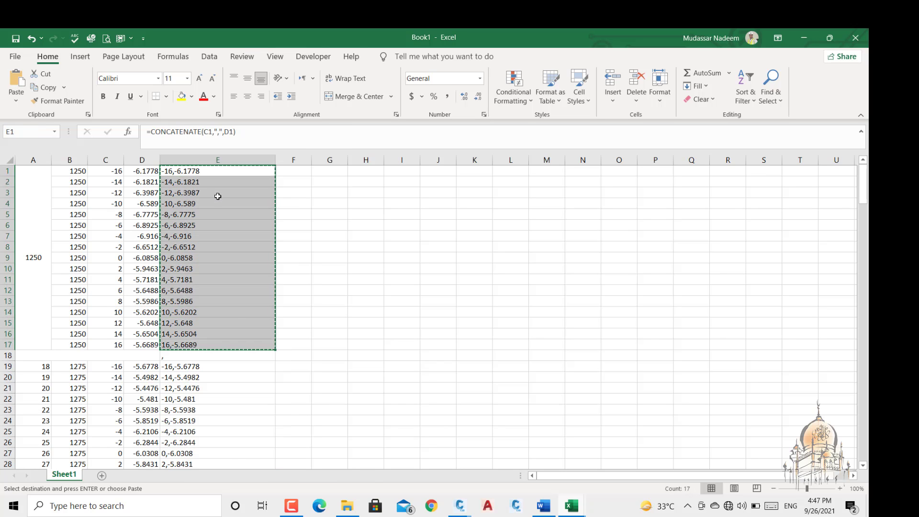
Step: Switch to Civil 3D, create a new blank drawing and maximize the program window
left_click(467, 509)
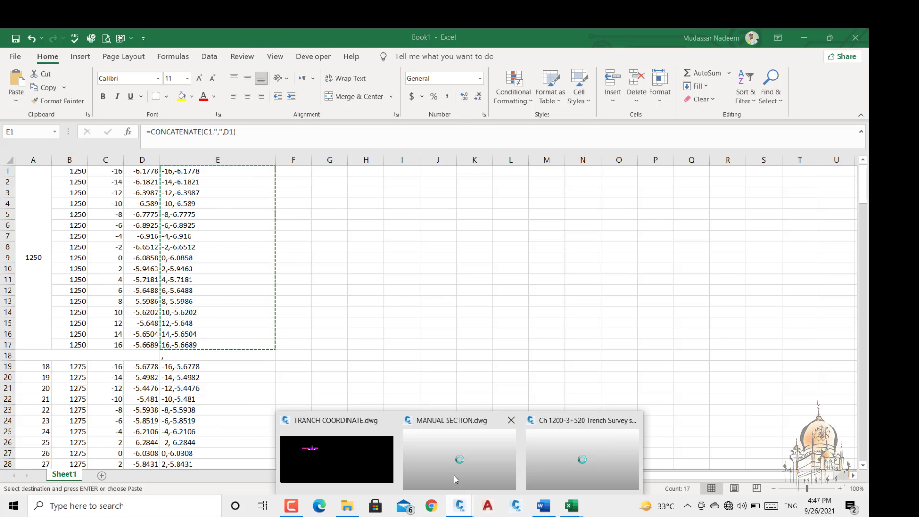
left_click(332, 451)
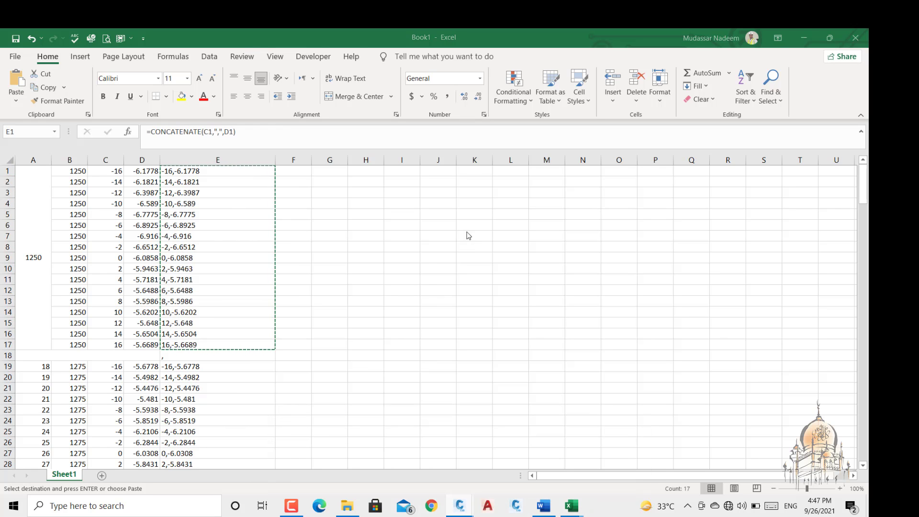
left_click(805, 41)
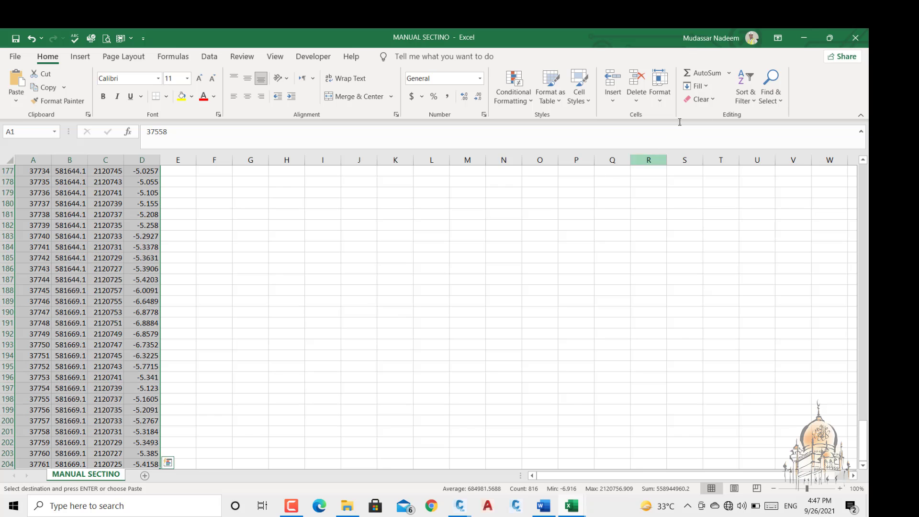
left_click(804, 39)
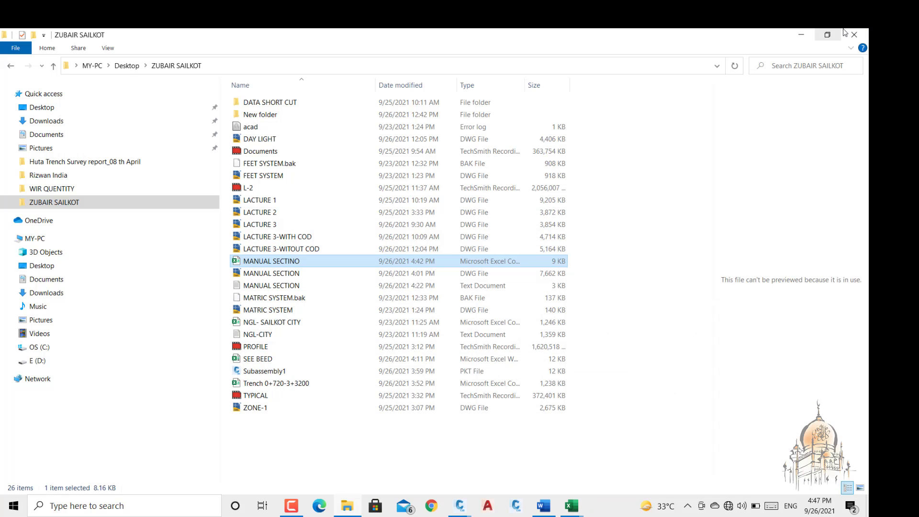
left_click(801, 35)
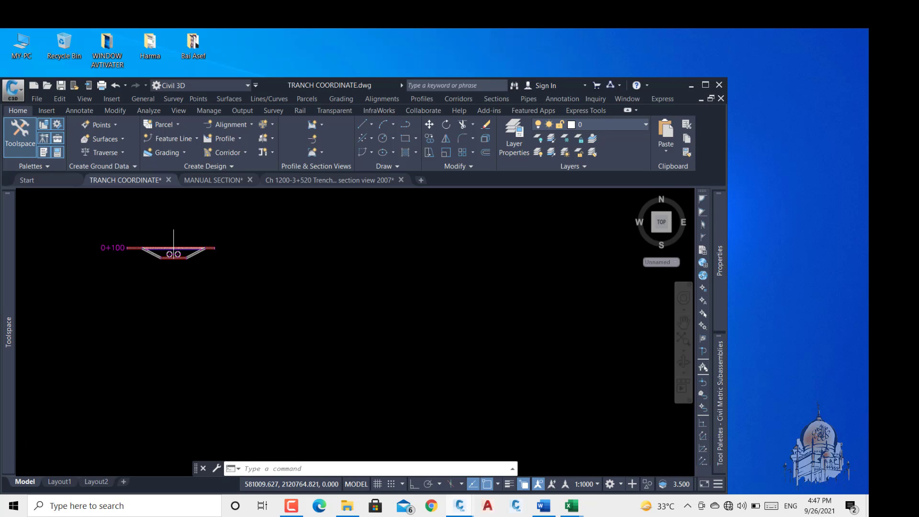
scroll(390, 279, "down", 5)
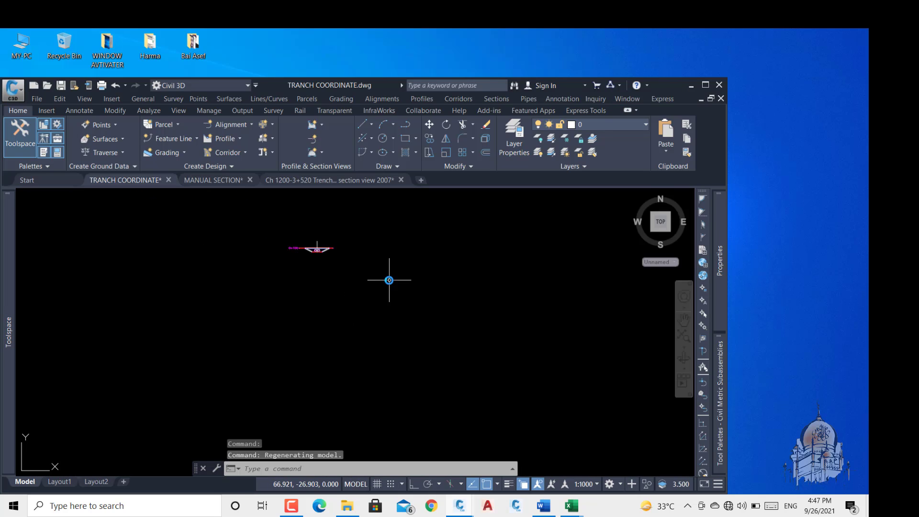
left_click(422, 181)
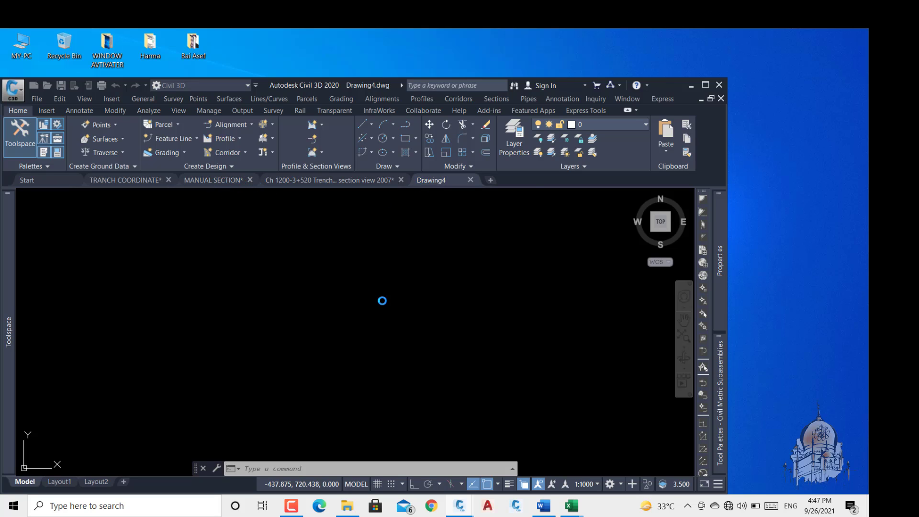
left_click(706, 84)
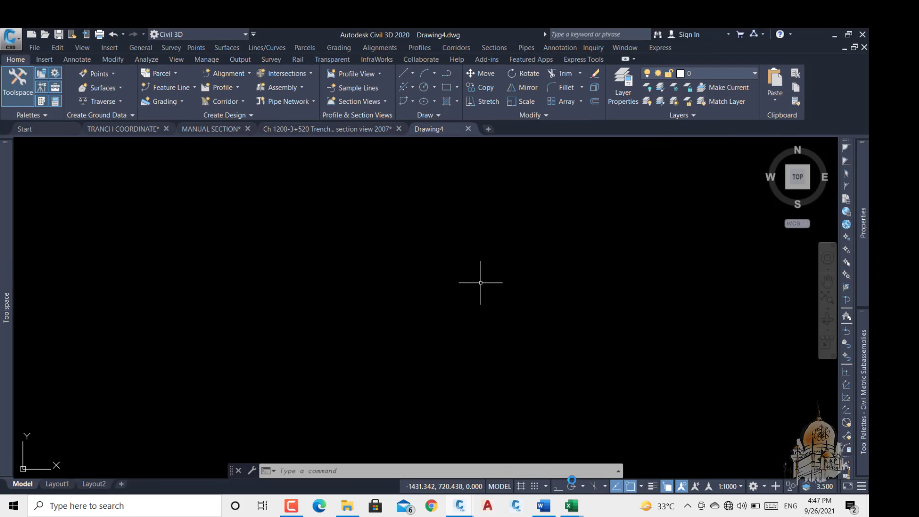
Step: Return to the Book1 workbook in Excel, copy range E1:E17 again and switch back to the new Civil 3D drawing
left_click(575, 508)
left_click(621, 464)
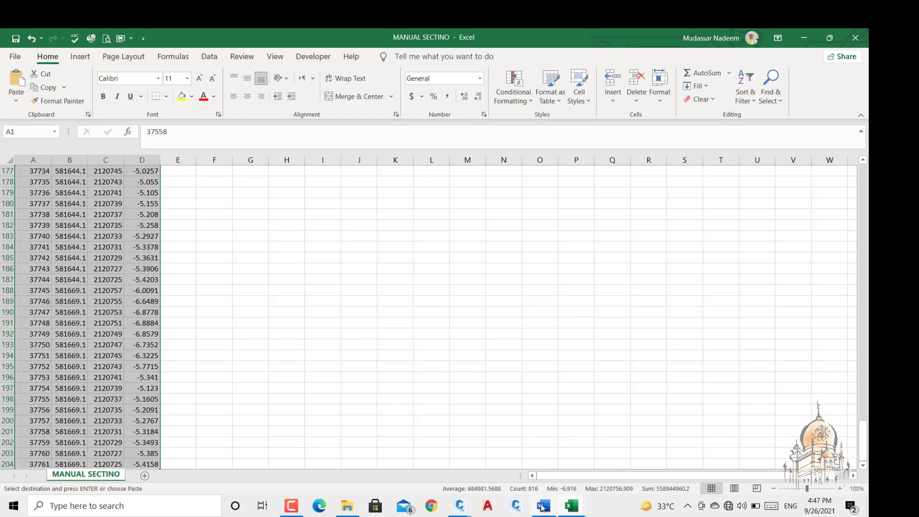
left_click(510, 457)
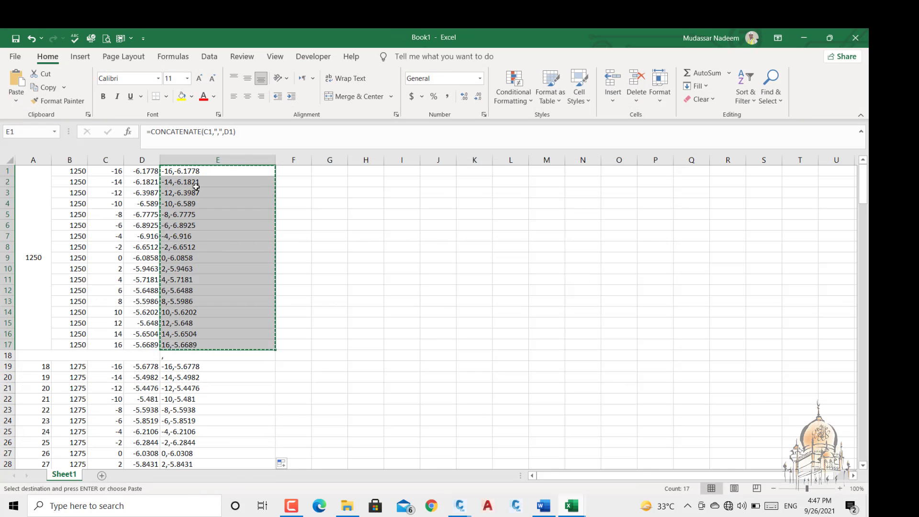
right_click(200, 172)
left_click(228, 198)
left_click(804, 42)
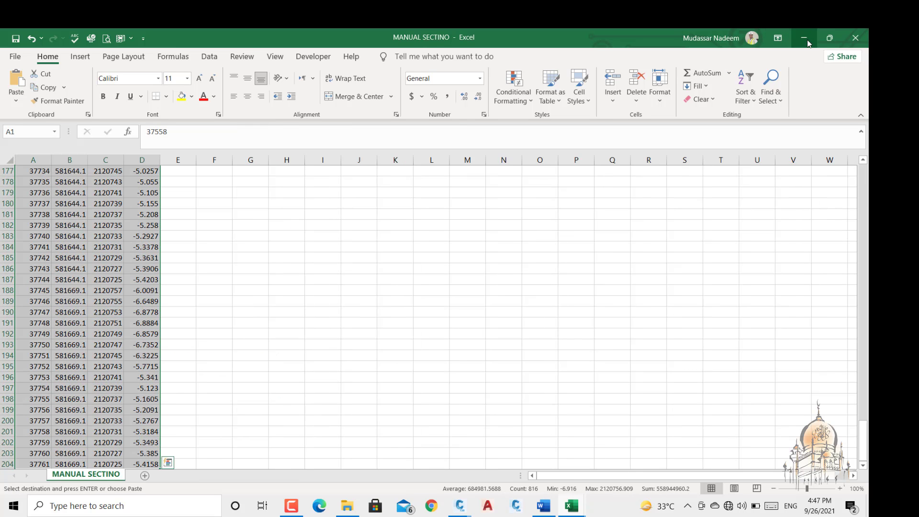
left_click(852, 41)
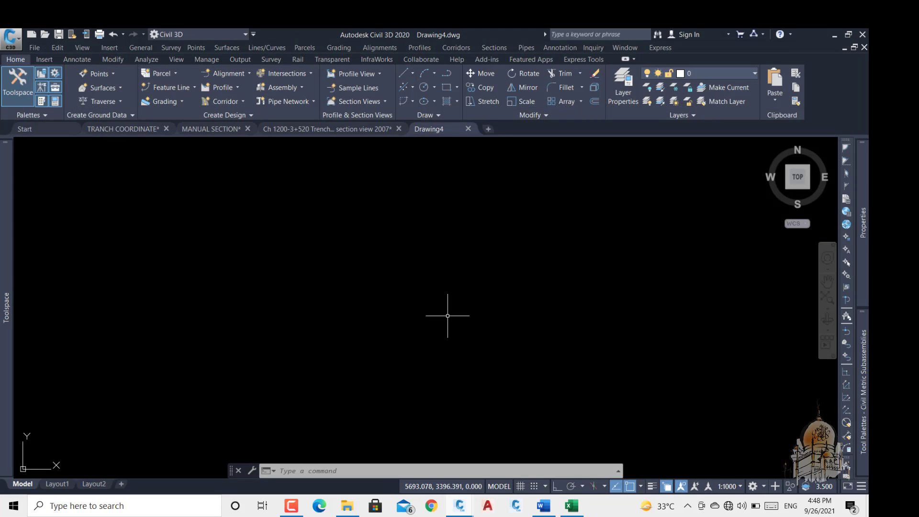
type("l")
key("Return")
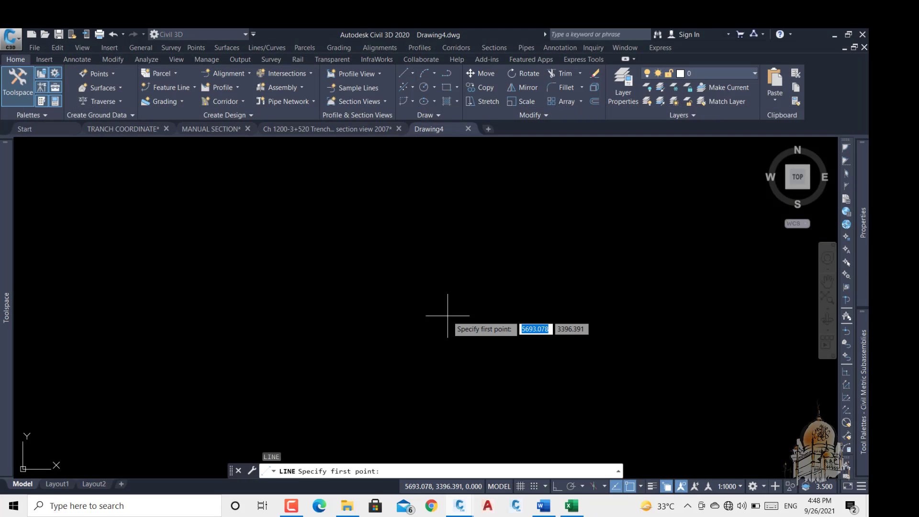
key("BackSpace")
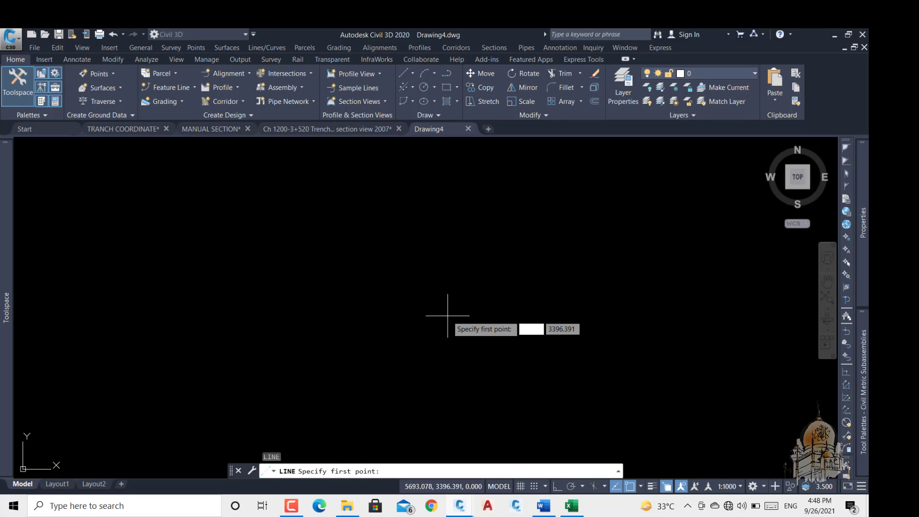
key("Escape")
Step: Draw the station 1250 cross-section as a polyline by pasting the copied offset and elevation pairs as its vertices
type("P")
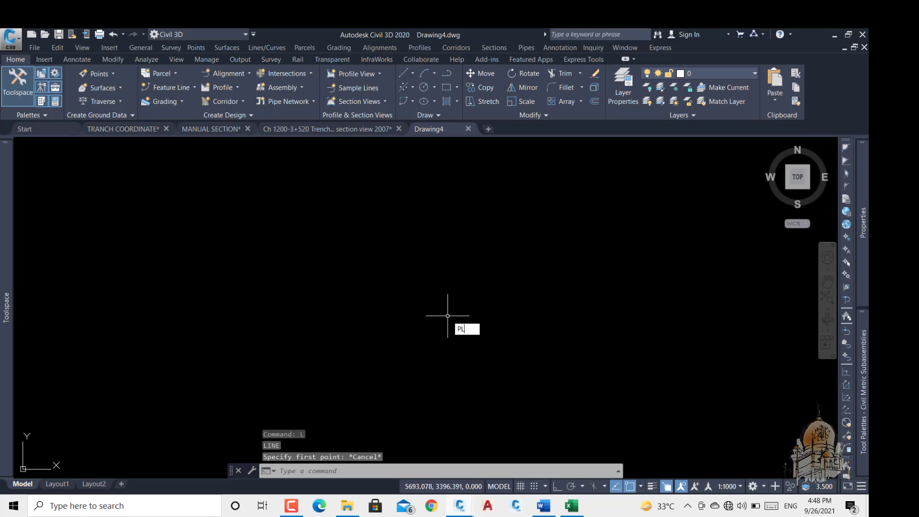
type("L")
key("Return")
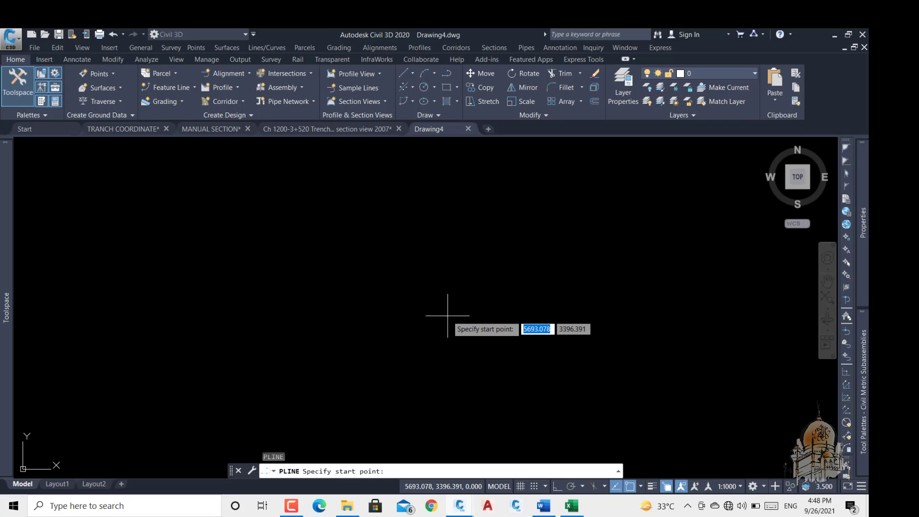
right_click(417, 471)
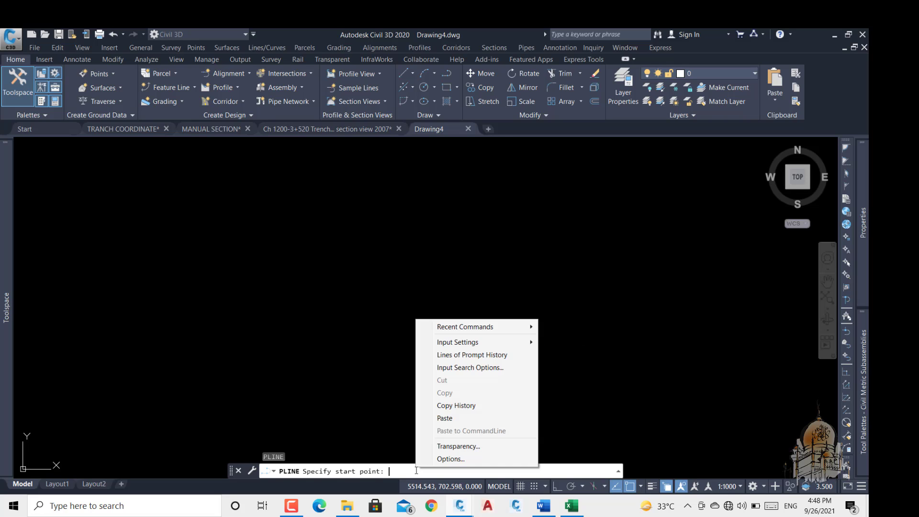
left_click(447, 423)
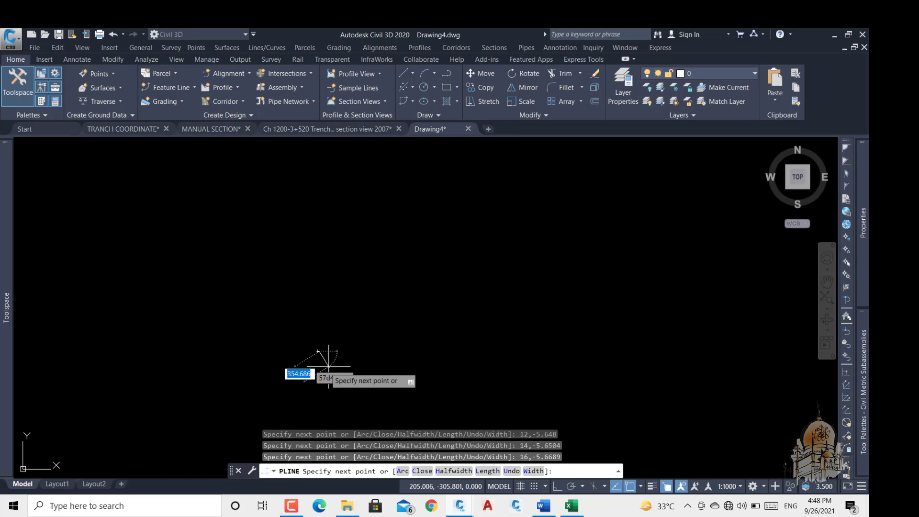
scroll(353, 318, "up", 5)
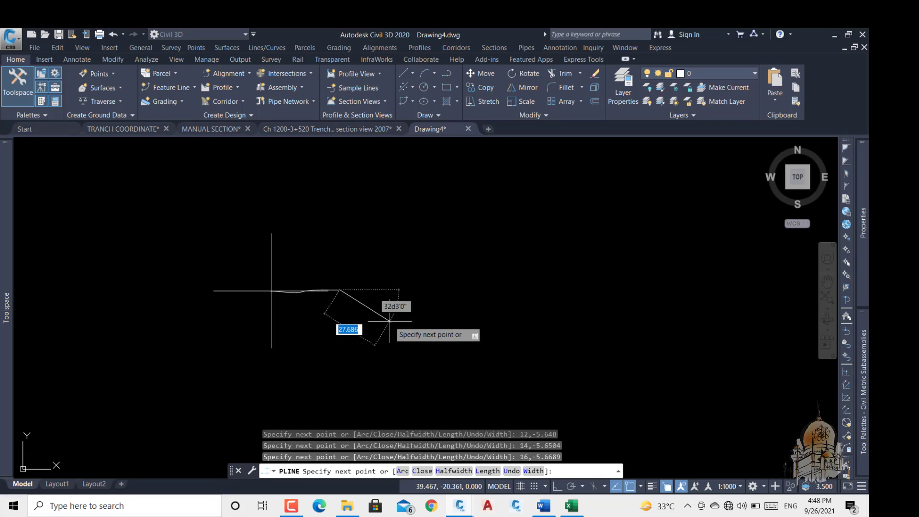
key("Return")
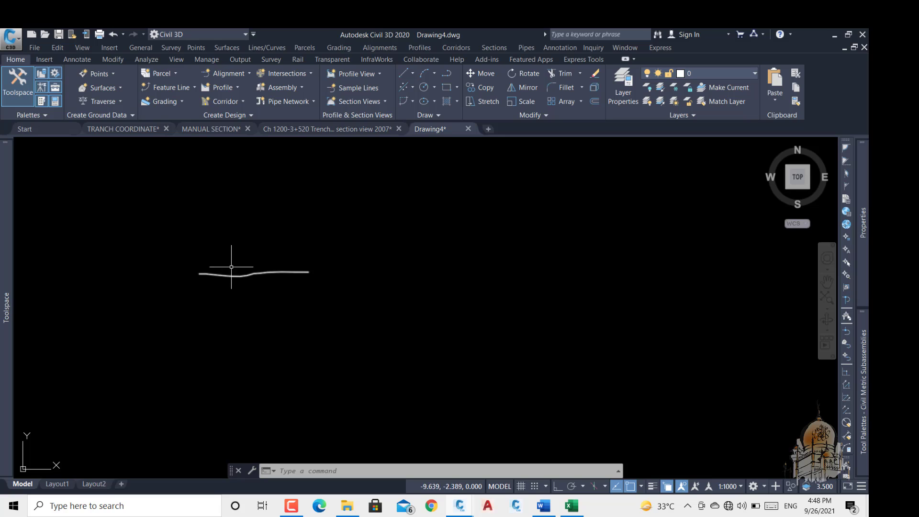
Step: Examine the vertices around the centreline of the station 1250 section polyline
left_click(247, 275)
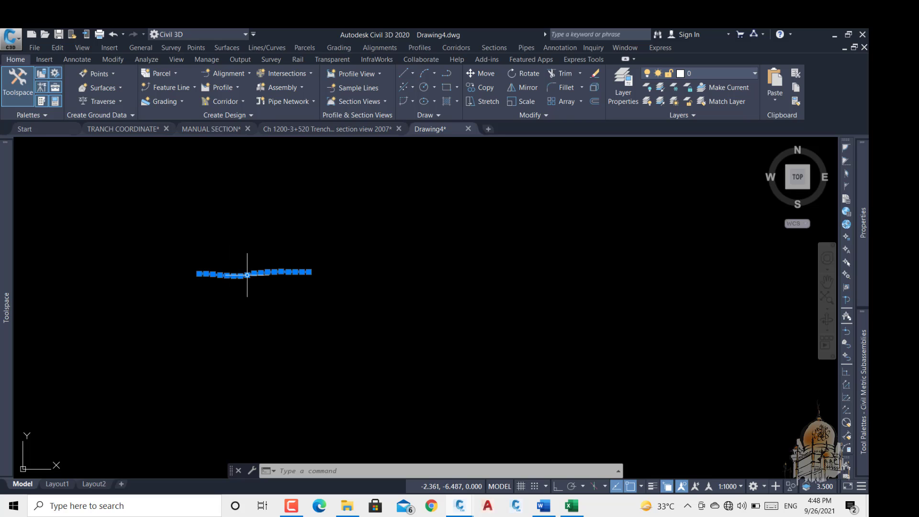
scroll(247, 275, "up", 5)
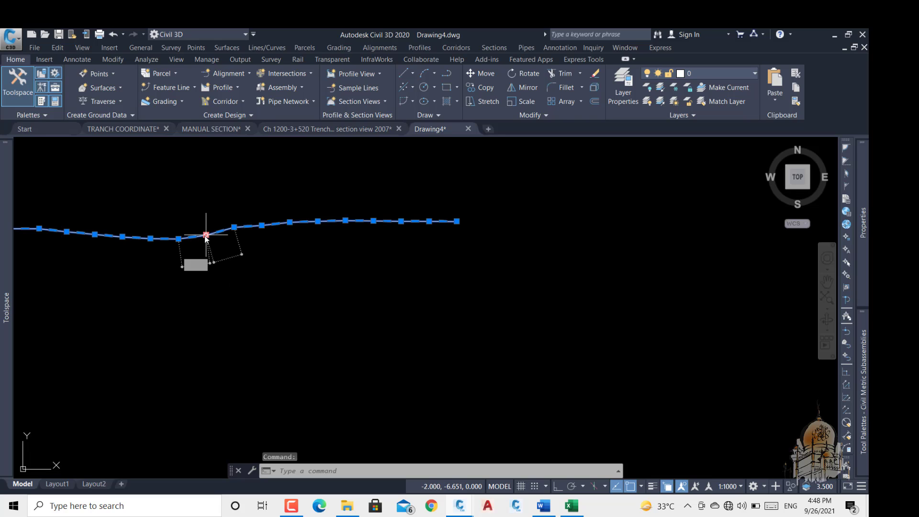
mouse_move(206, 236)
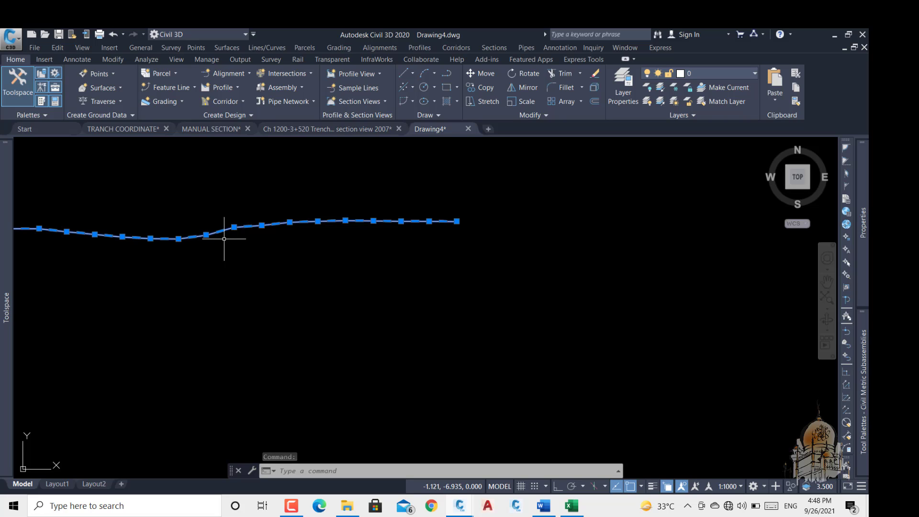
mouse_move(234, 227)
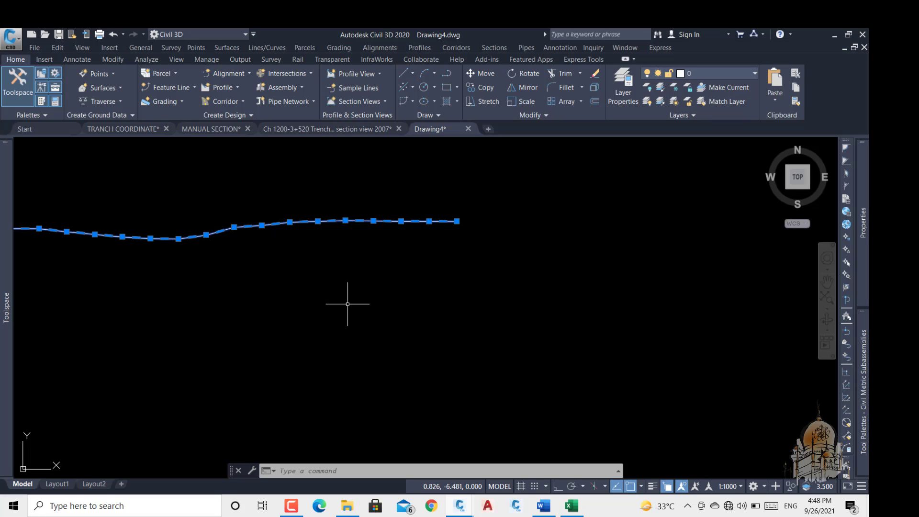
key("Escape")
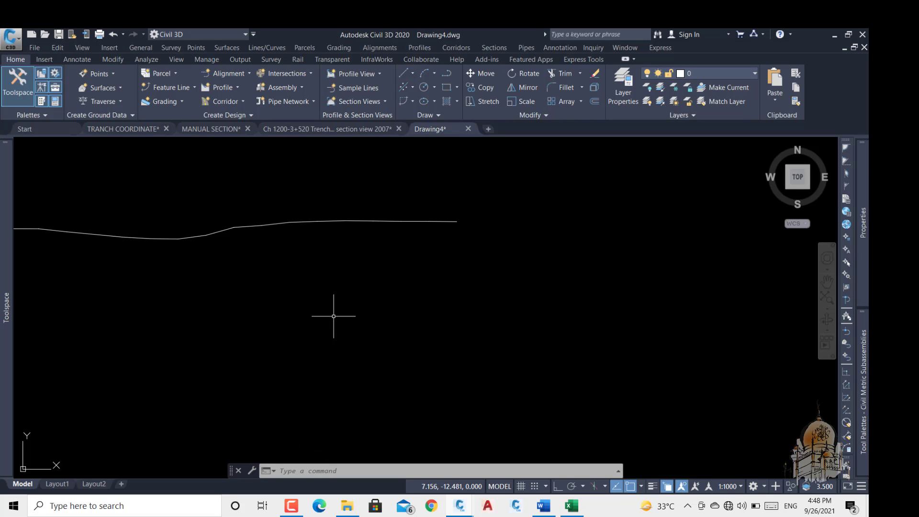
scroll(365, 260, "down", 2)
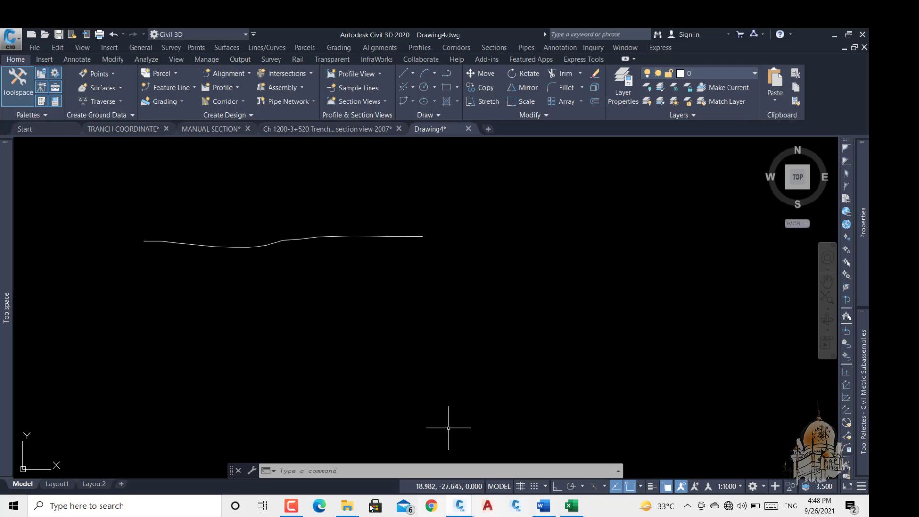
Step: Open the SEE BEED workbook from the ZUBAIR SAILKOT folder and highlight the row of station 2+250.00 in yellow
left_click(347, 506)
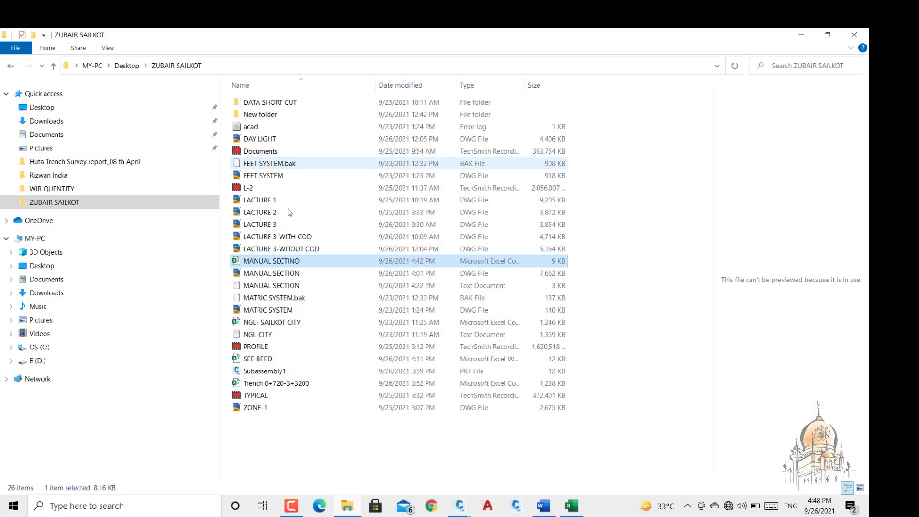
double_click(262, 360)
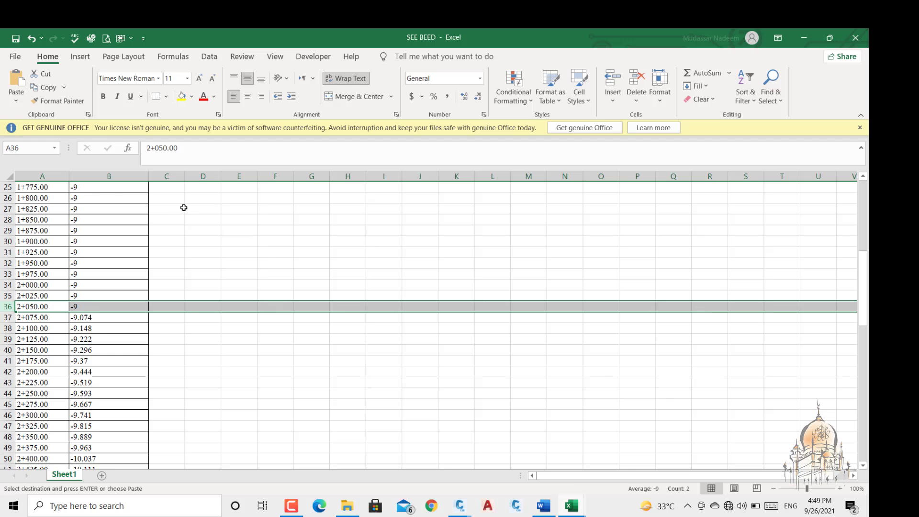
left_click(860, 128)
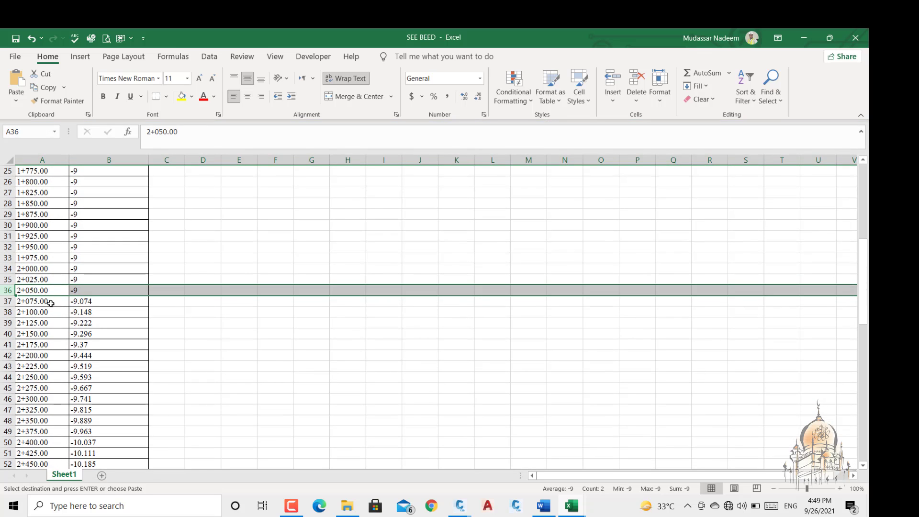
scroll(50, 303, "down", 3)
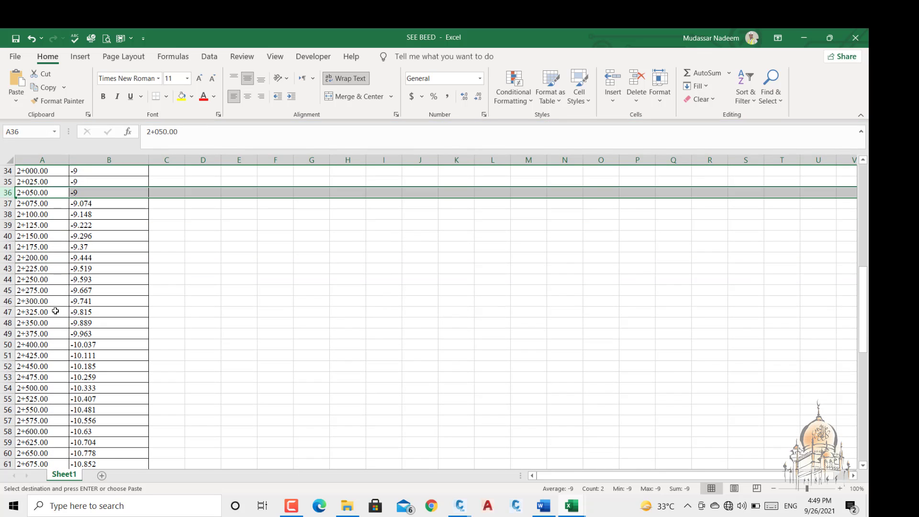
left_click(7, 279)
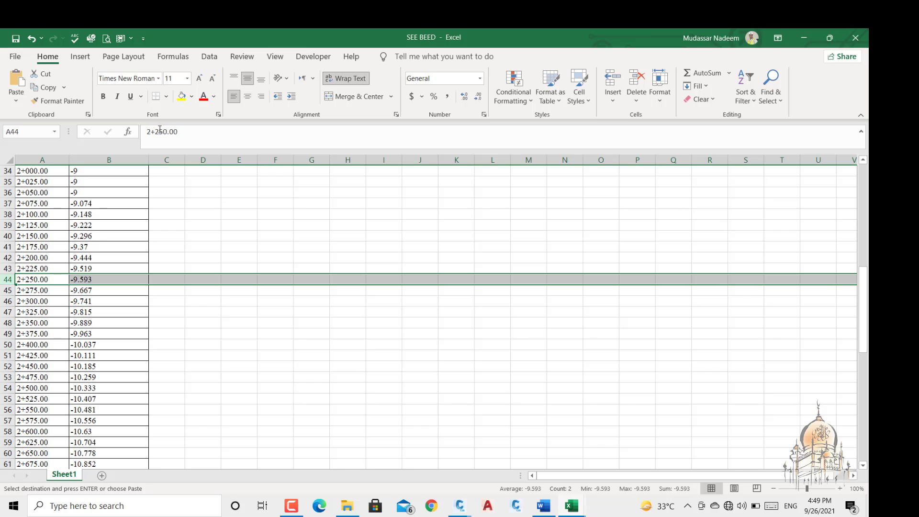
left_click(181, 96)
left_click(85, 299)
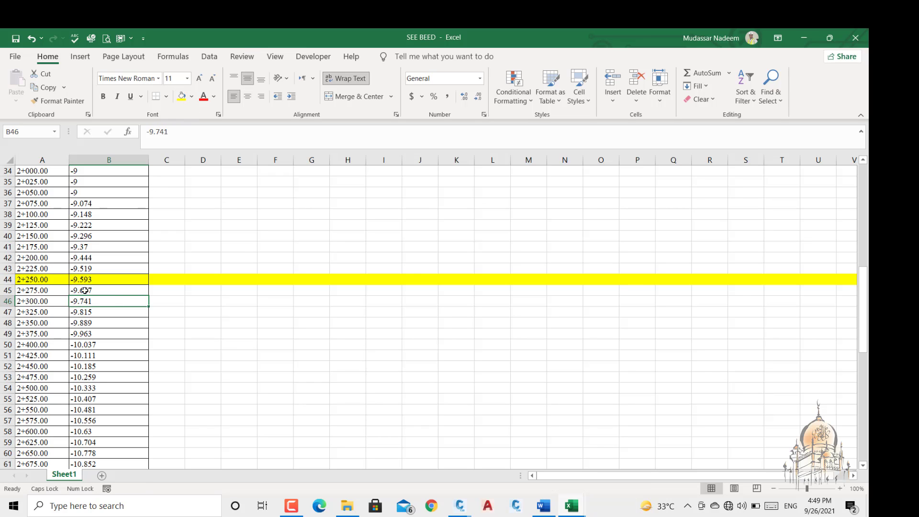
Step: Copy the elevation of station 2+250.00 in B44 and switch back to Drawing4 in Civil 3D
left_click(99, 280)
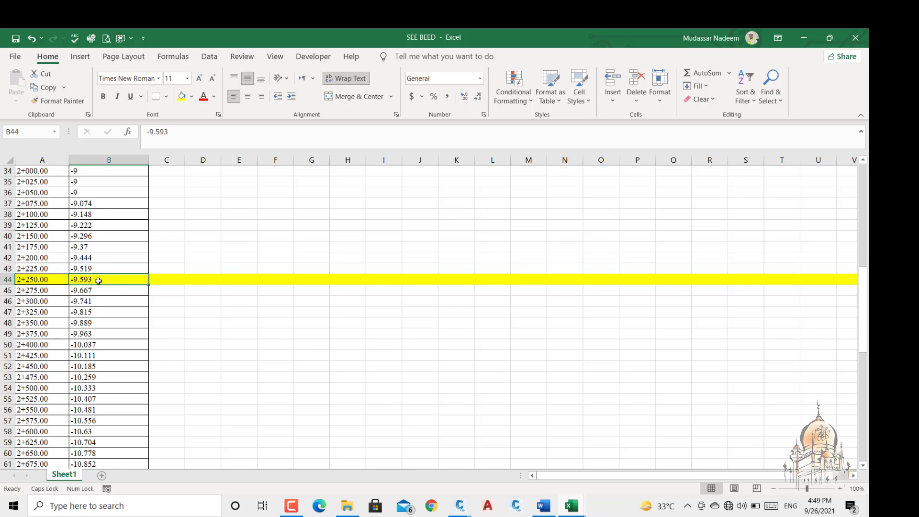
right_click(98, 281)
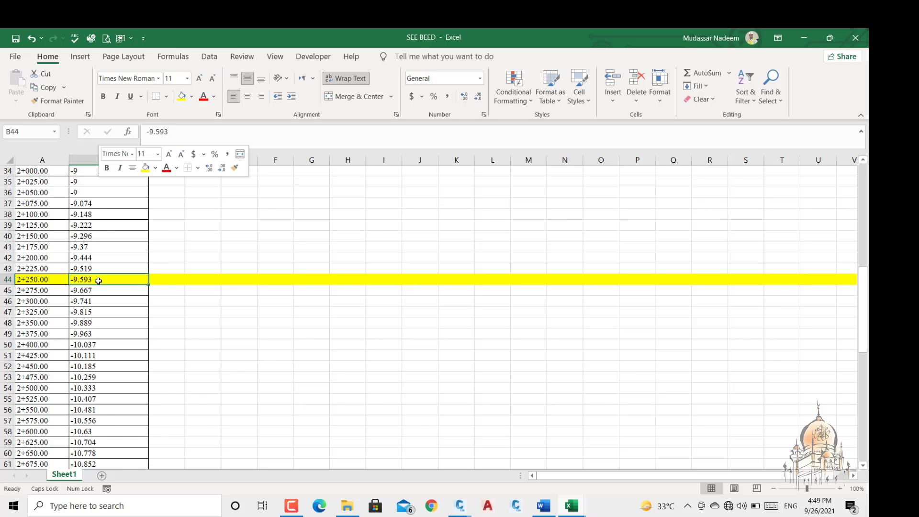
left_click(122, 212)
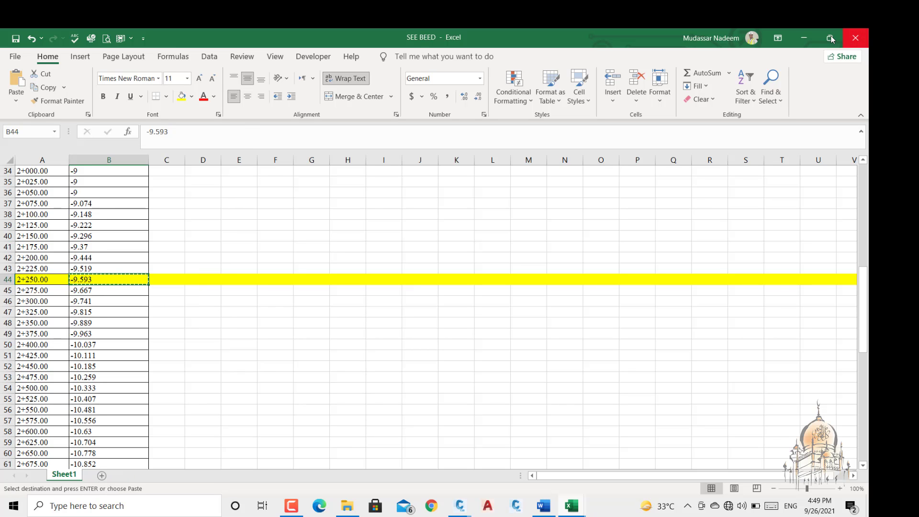
left_click(809, 36)
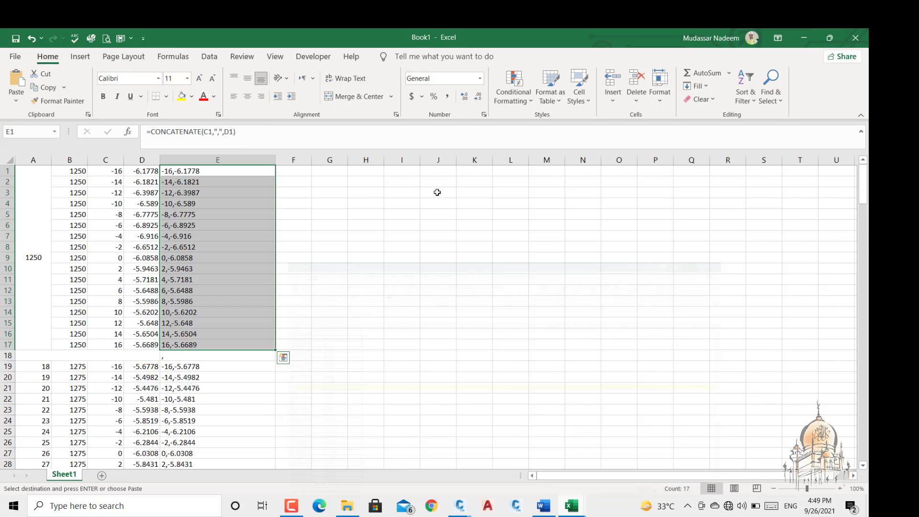
left_click(805, 38)
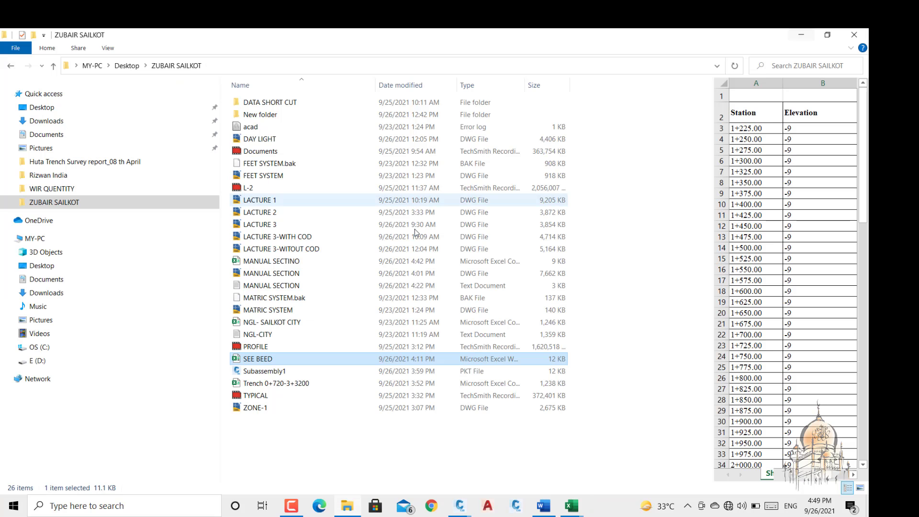
left_click(463, 509)
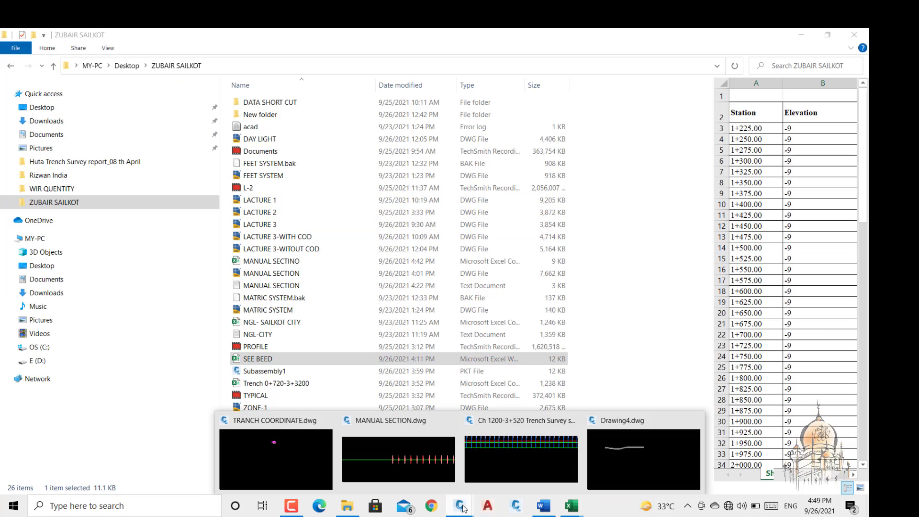
left_click(617, 449)
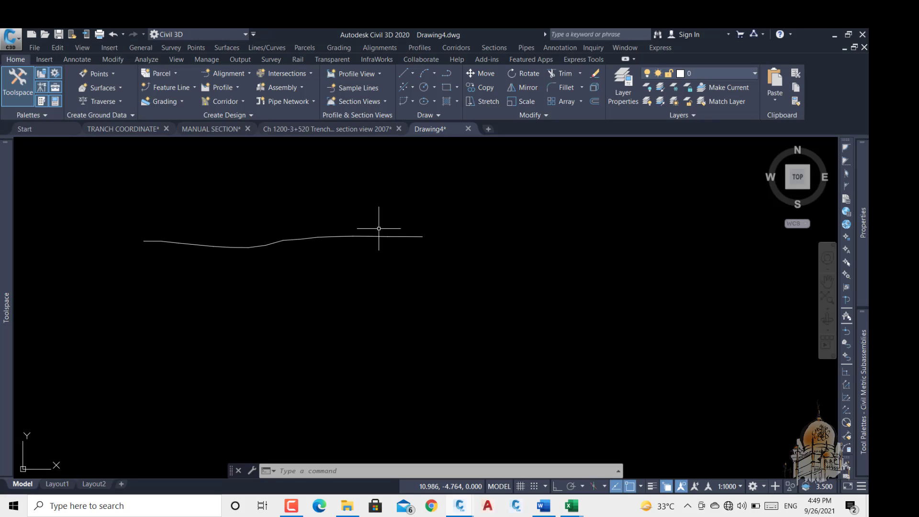
Step: Try to place a point at X 0 using the pasted elevation -9.593, and erase that point
type("POINT")
key("Return")
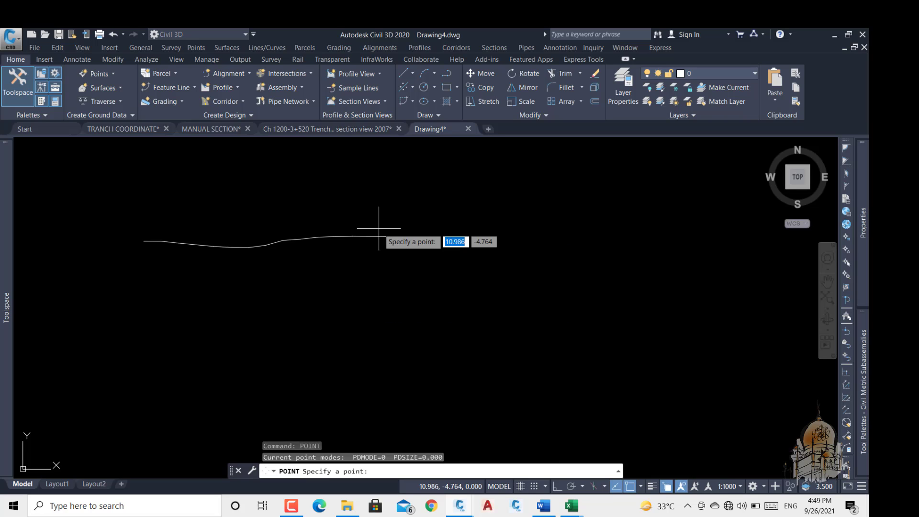
type("0")
key("Tab")
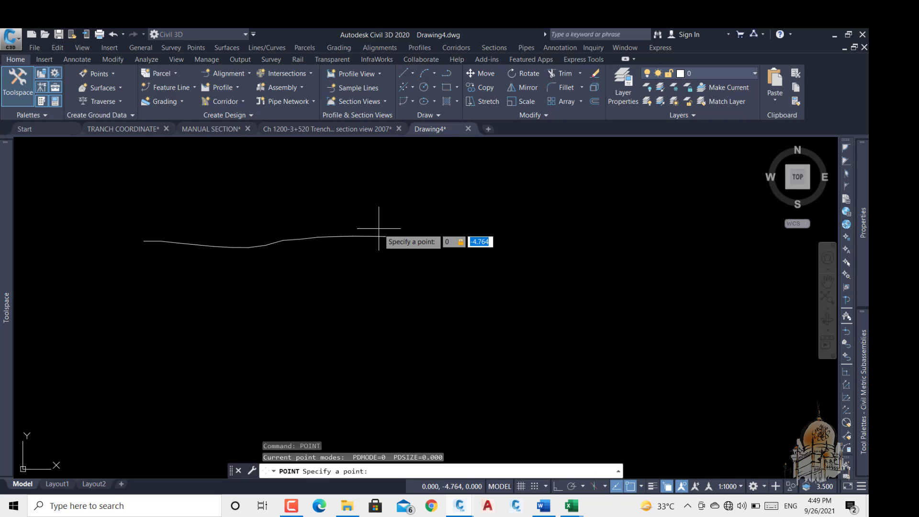
right_click(379, 471)
left_click(404, 419)
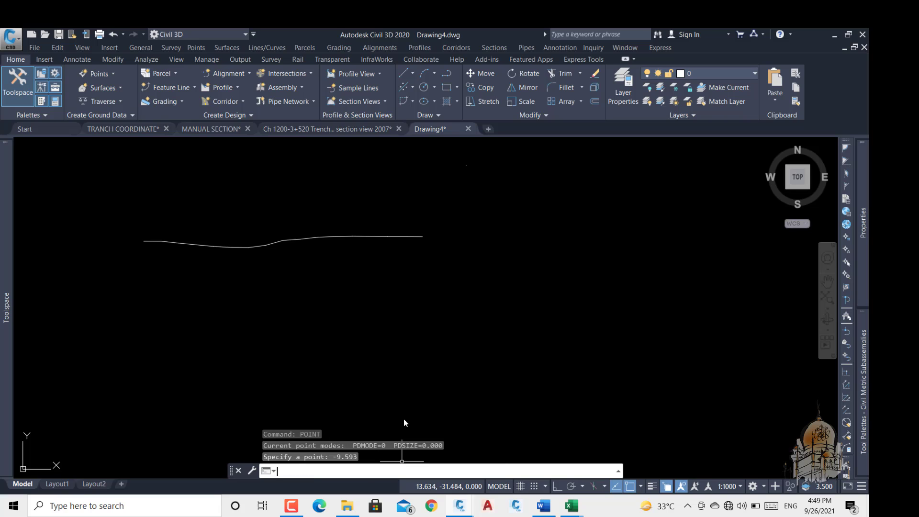
left_click(467, 164)
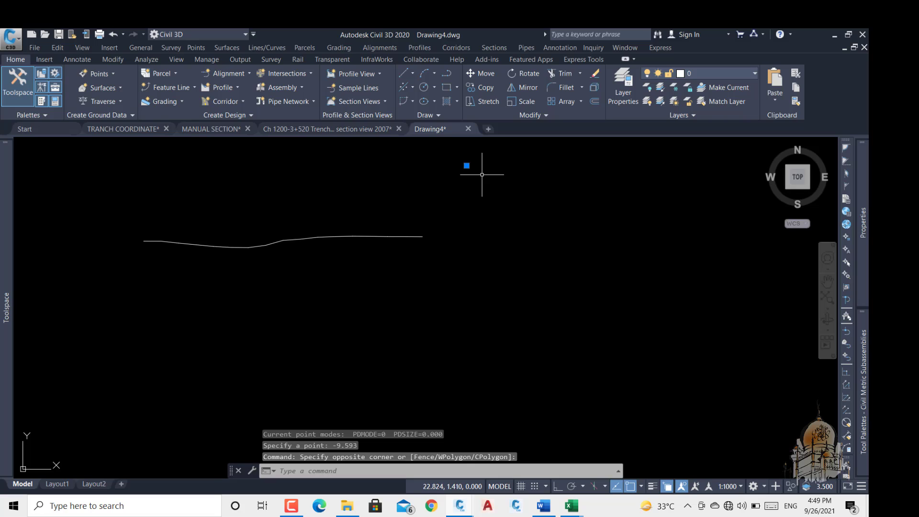
key("Delete")
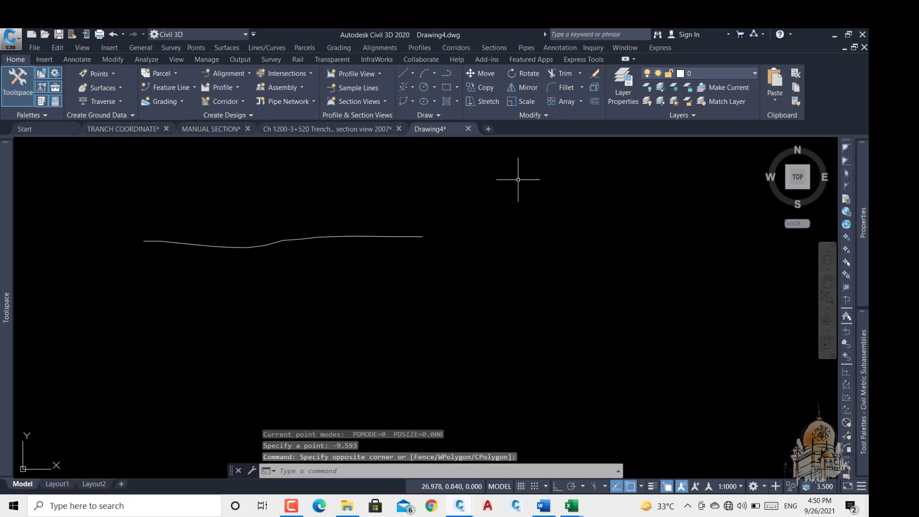
Step: Place a point at 0,-9.593 below the section polyline, checking the elevation in the SEE BEED workbook
type("POI")
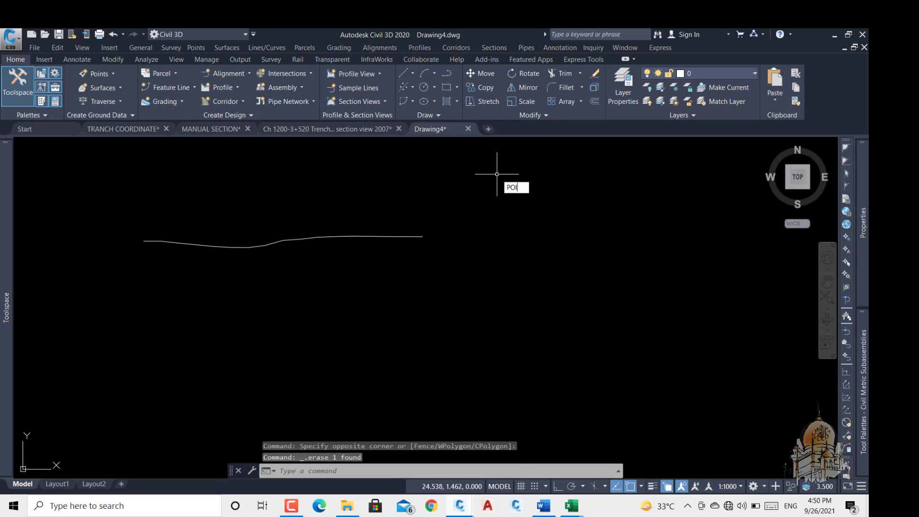
type("NT")
key("Return")
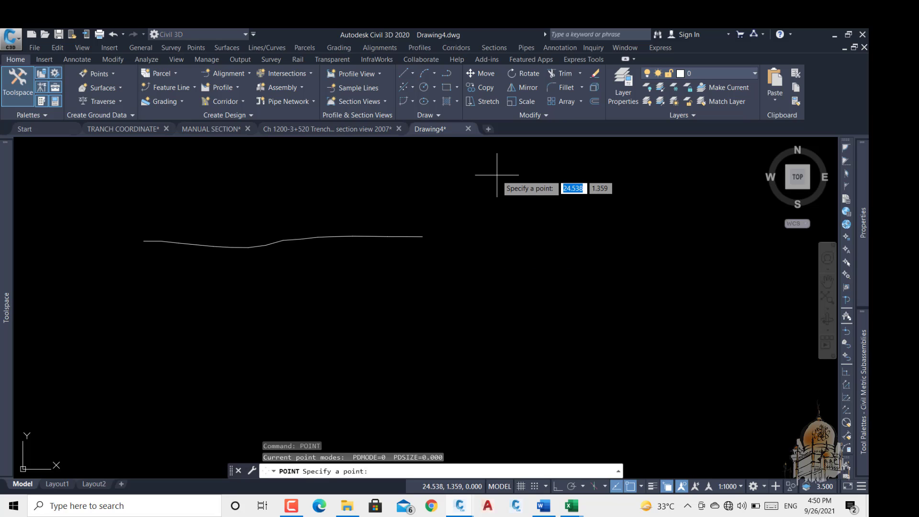
type("0")
key("Tab")
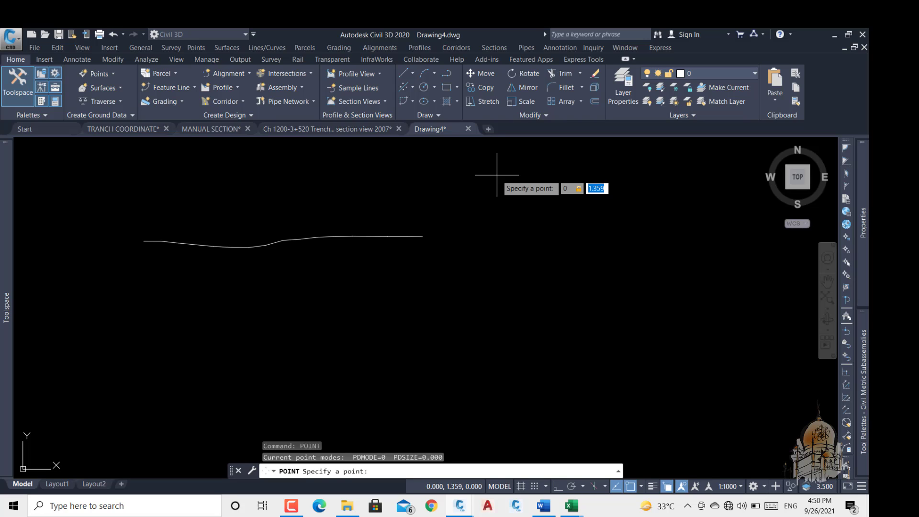
type("-")
mouse_move(573, 511)
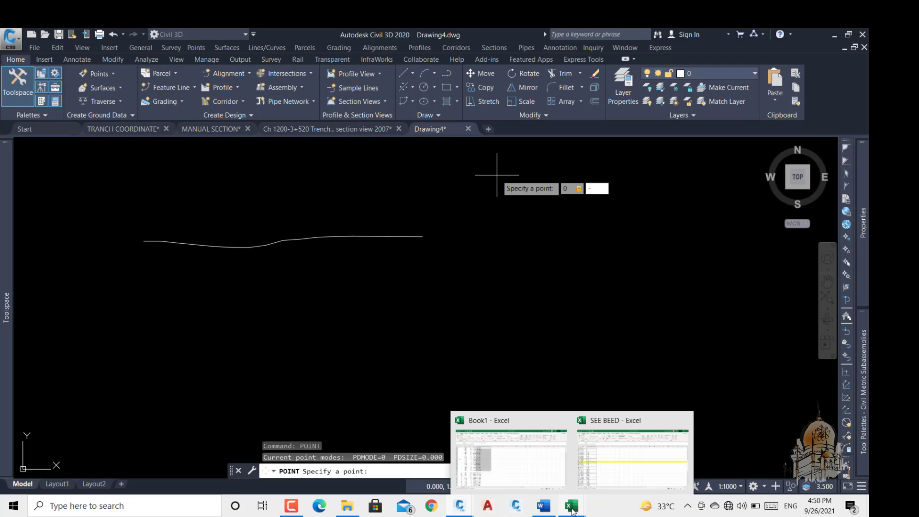
left_click(600, 474)
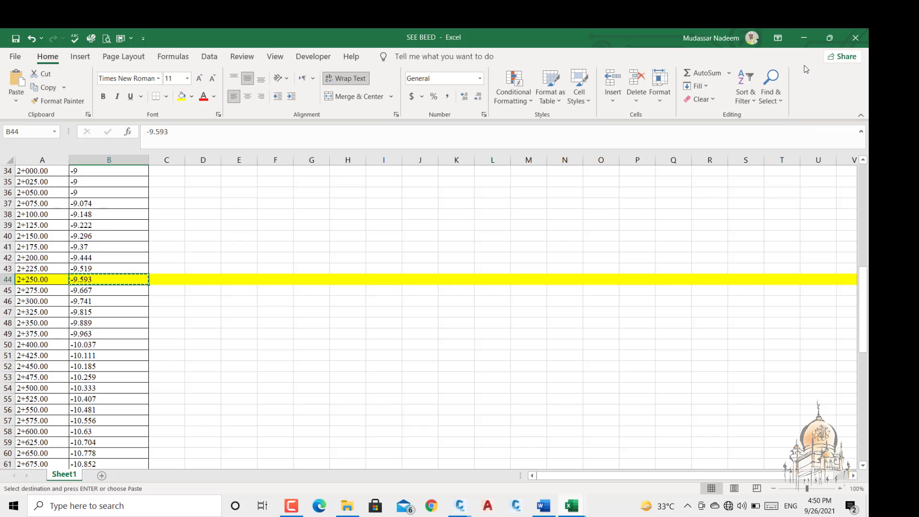
key("alt+Tab")
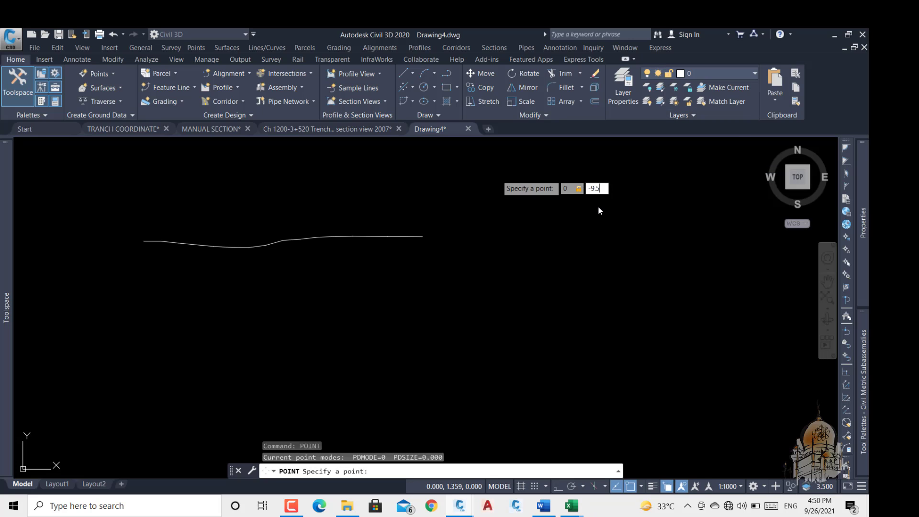
key("Return")
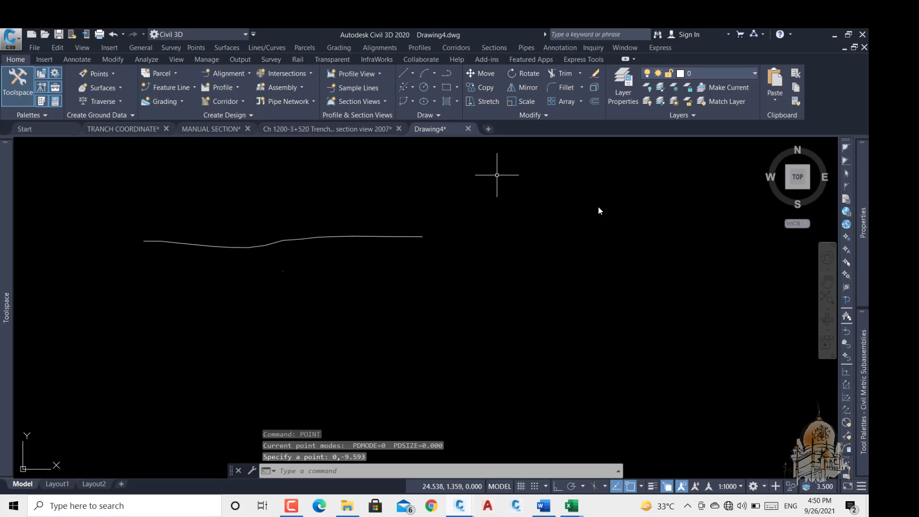
Step: Set the drawing's point style to the plus-shaped cross with a size of 1 in absolute units
left_click(307, 257)
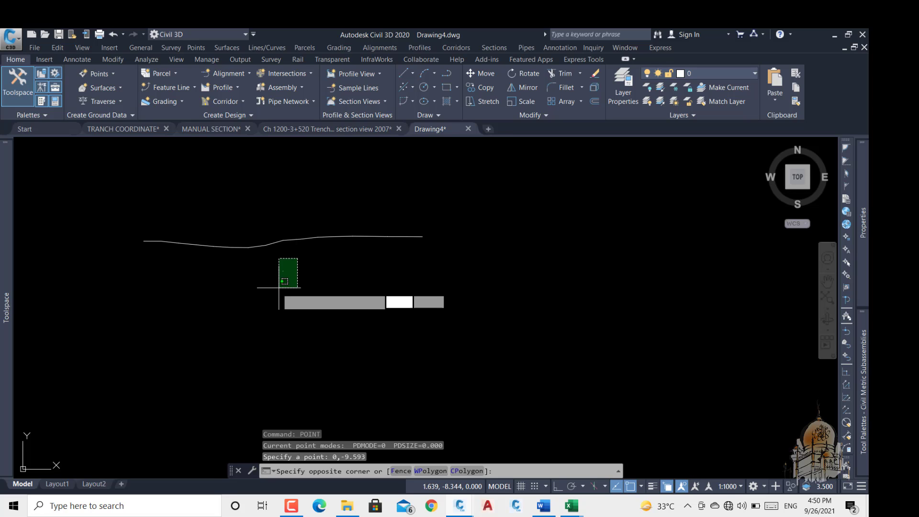
left_click(275, 293)
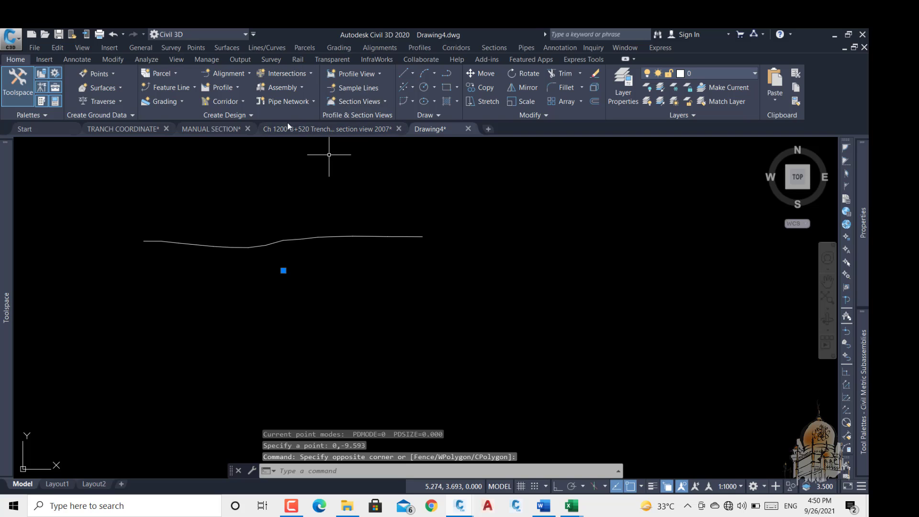
type("PT")
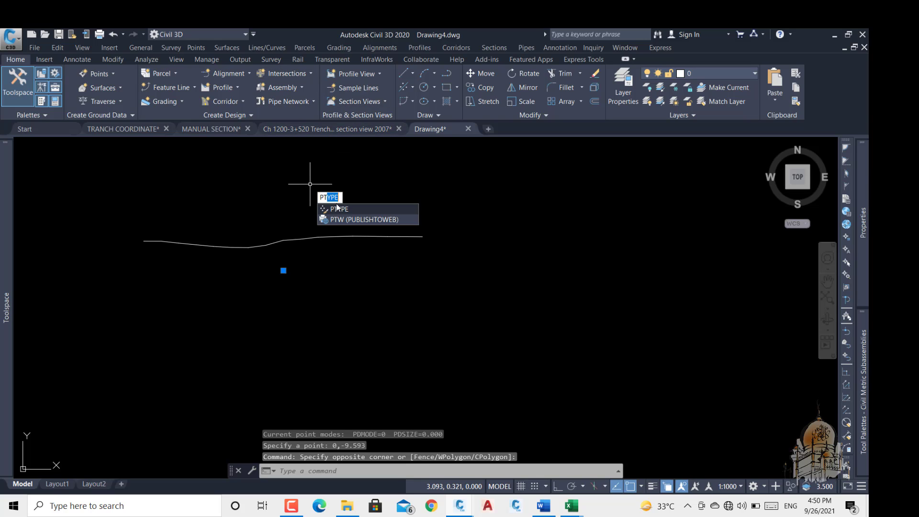
key("Return")
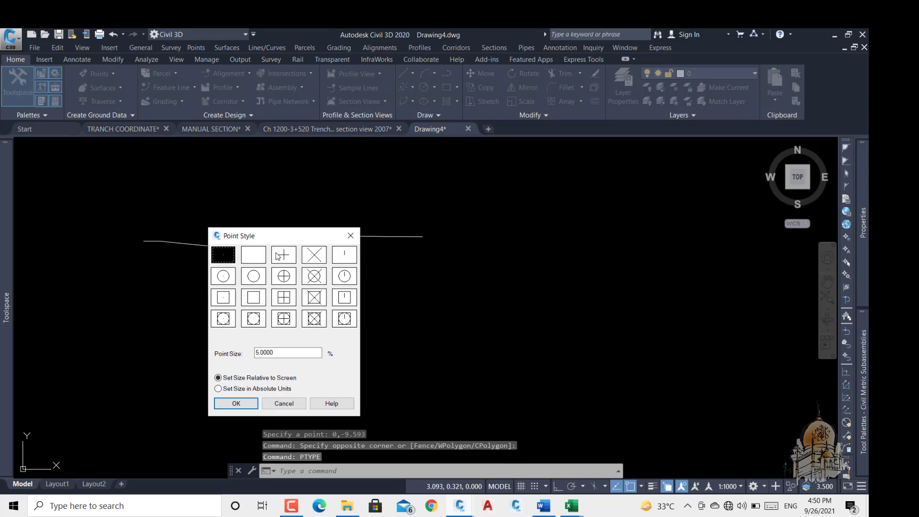
left_click(293, 258)
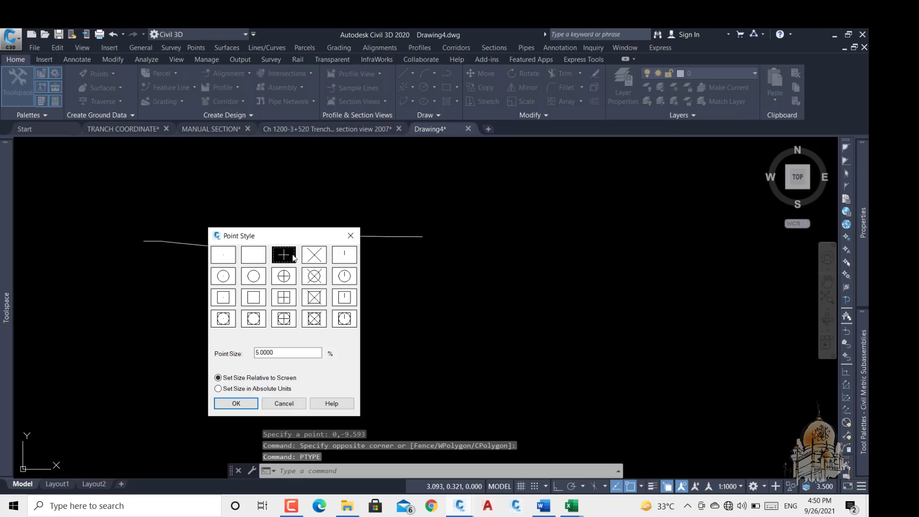
left_click(219, 389)
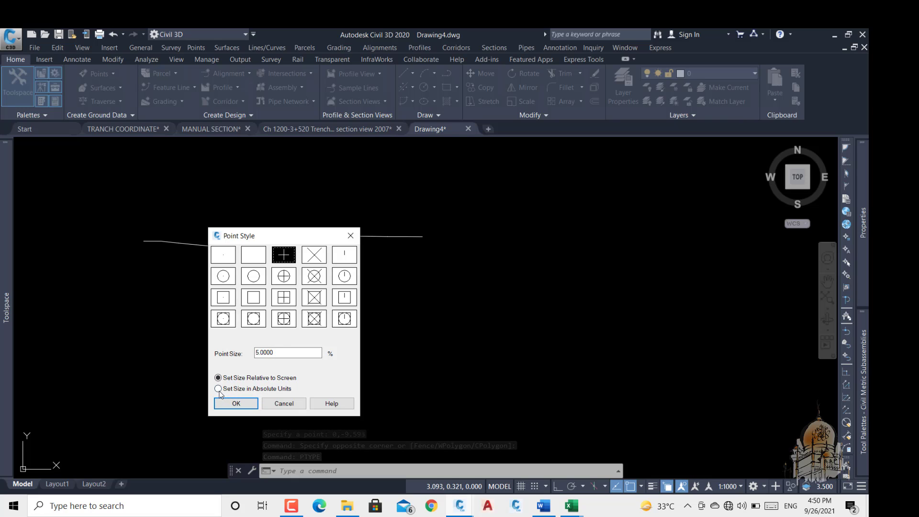
left_click_drag(282, 354, 233, 365)
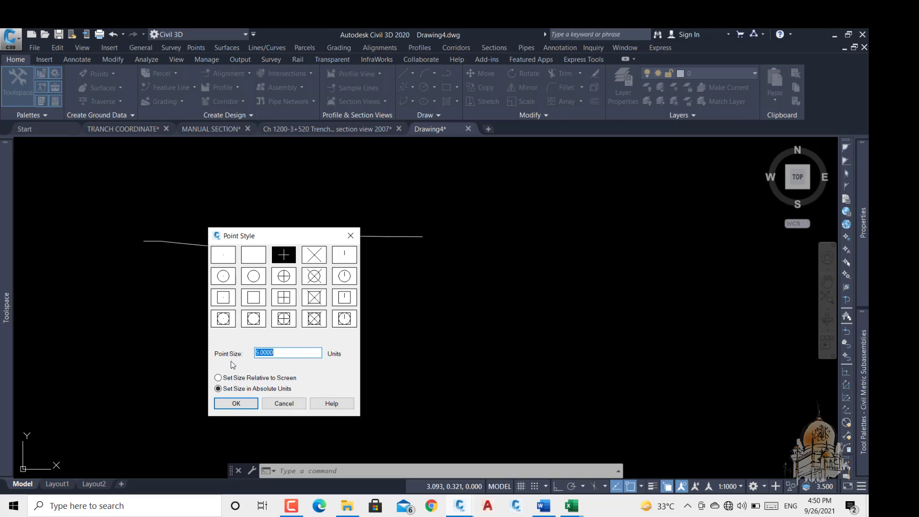
type("1")
left_click(236, 403)
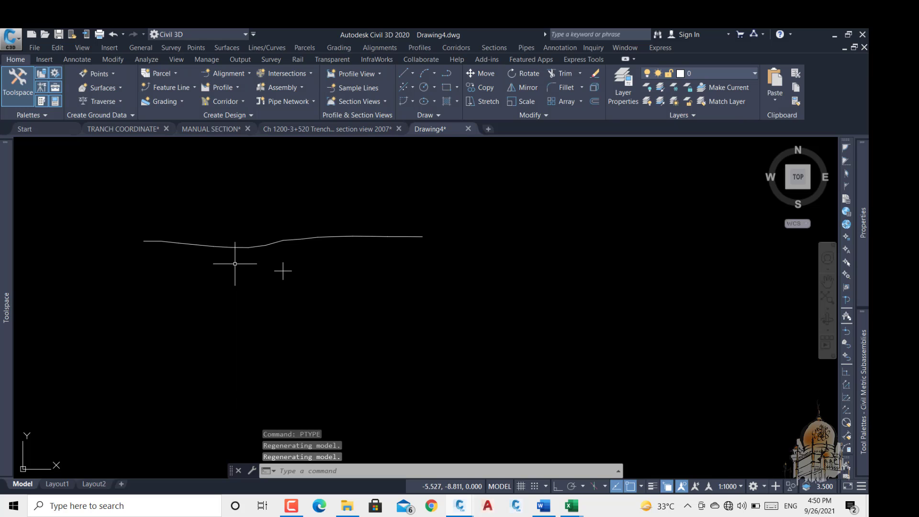
Step: Copy the complete 0+100 trench section with its chainage label from the TRANCH COORDINATE drawing
scroll(343, 254, "down", 5)
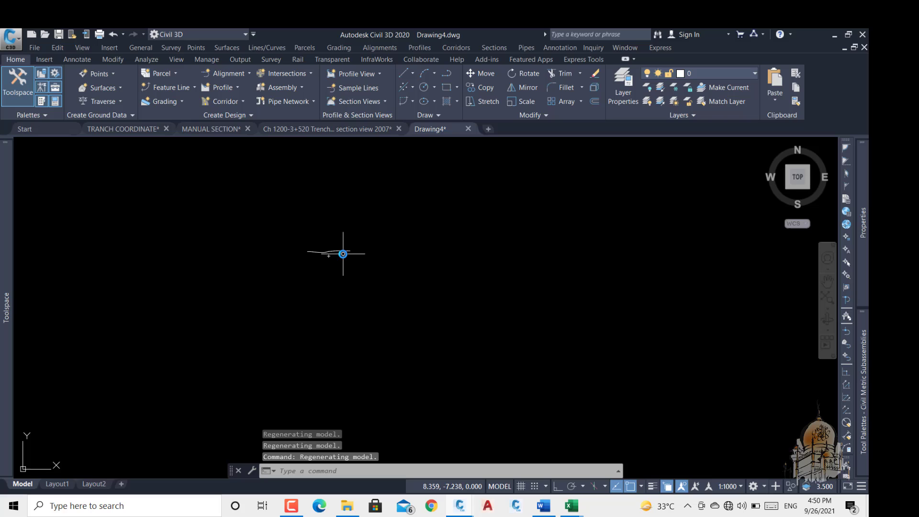
left_click(203, 128)
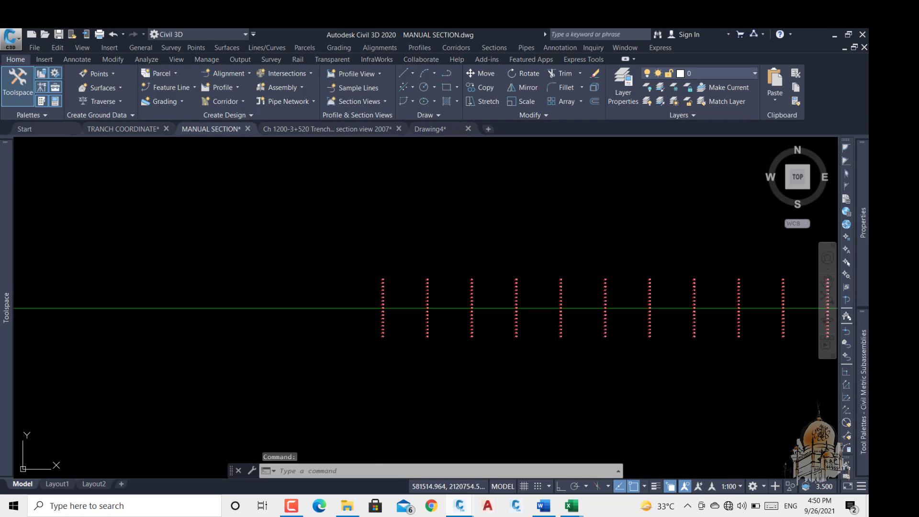
scroll(318, 195, "down", 9)
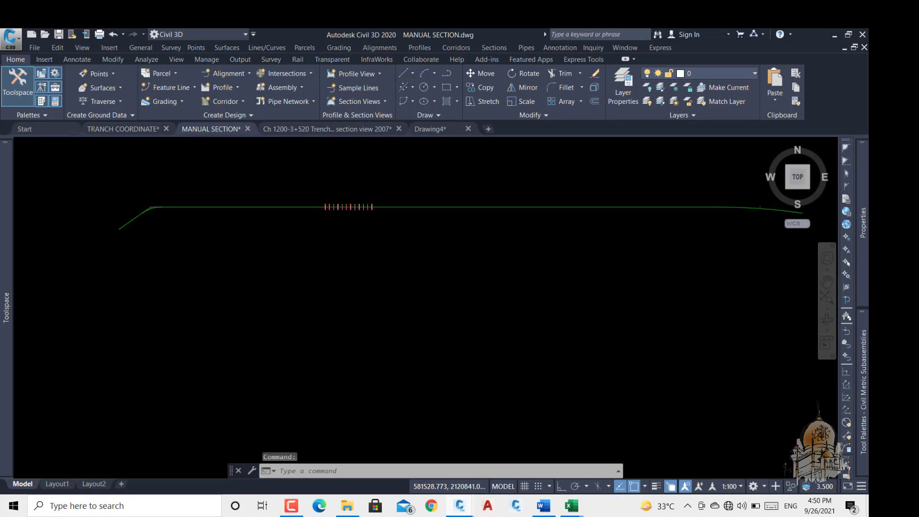
scroll(348, 196, "down", 4)
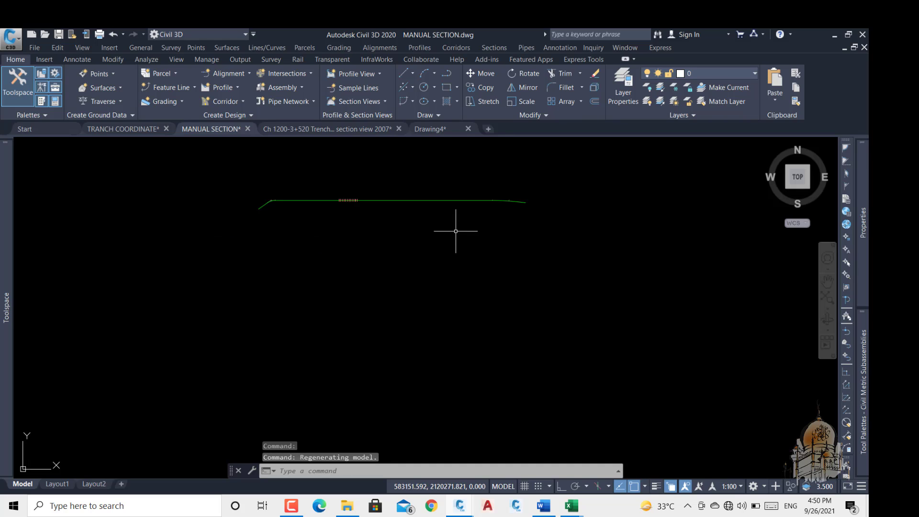
left_click(122, 129)
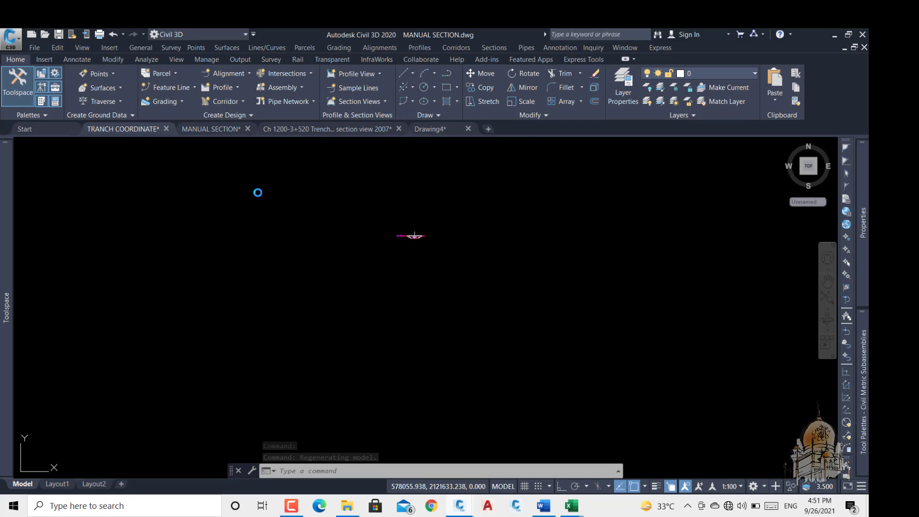
scroll(428, 238, "up", 7)
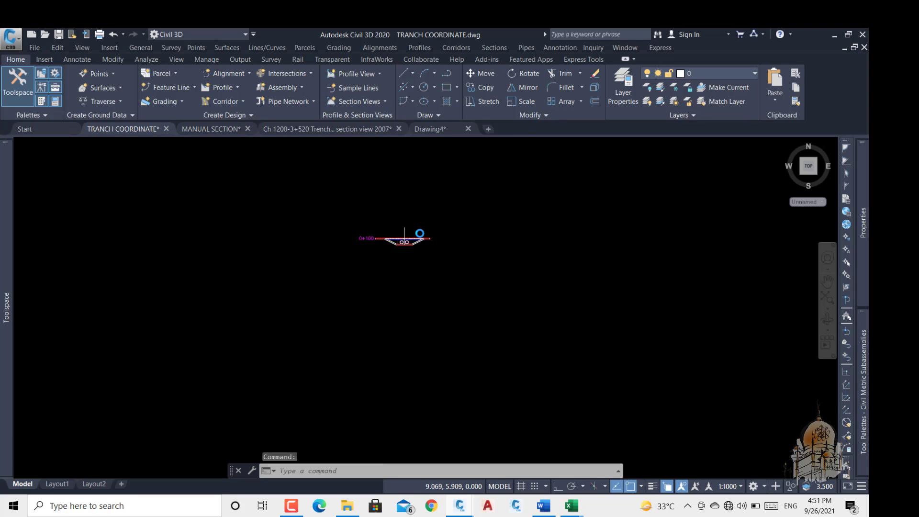
left_click(500, 192)
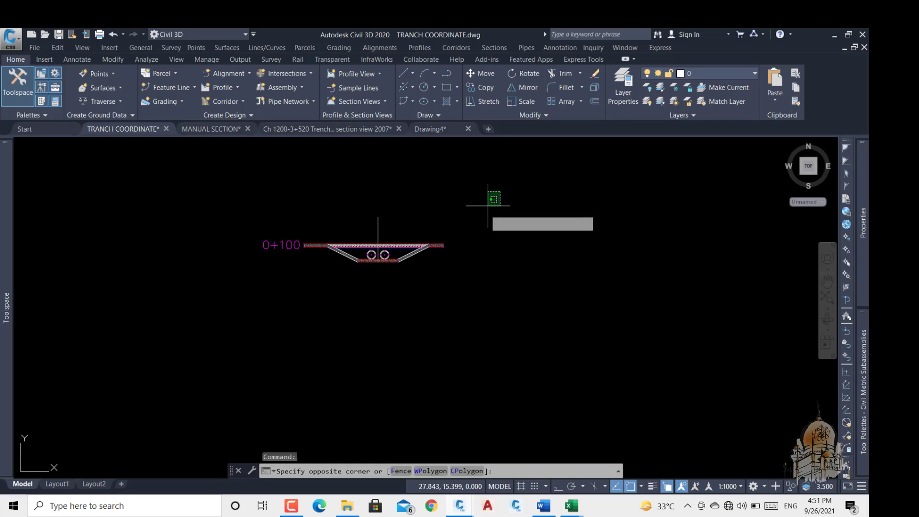
left_click(232, 338)
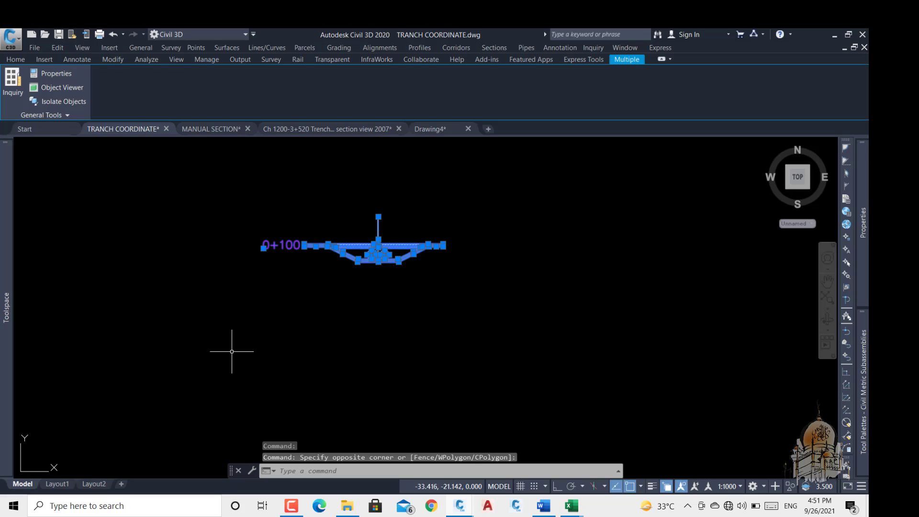
key("ctrl+c")
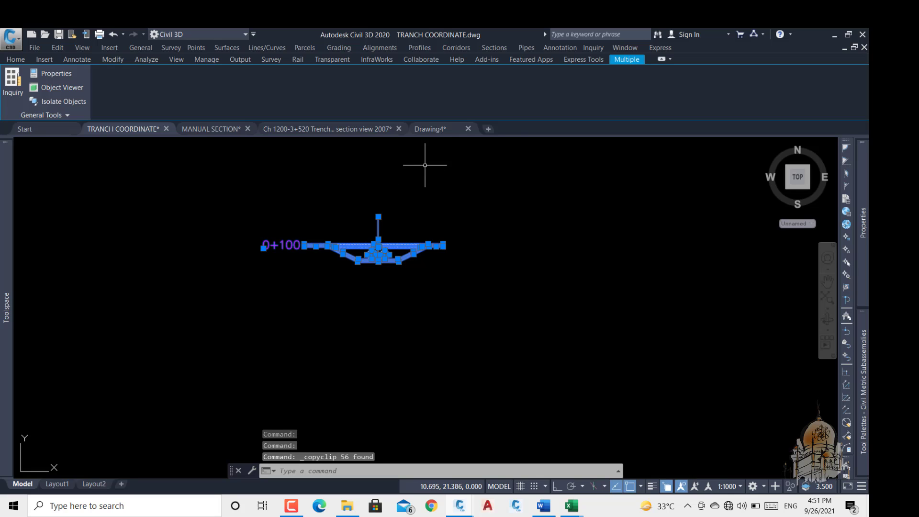
Step: Paste the copied trench section into Drawing4 below the section polyline and its design-level point
left_click(435, 134)
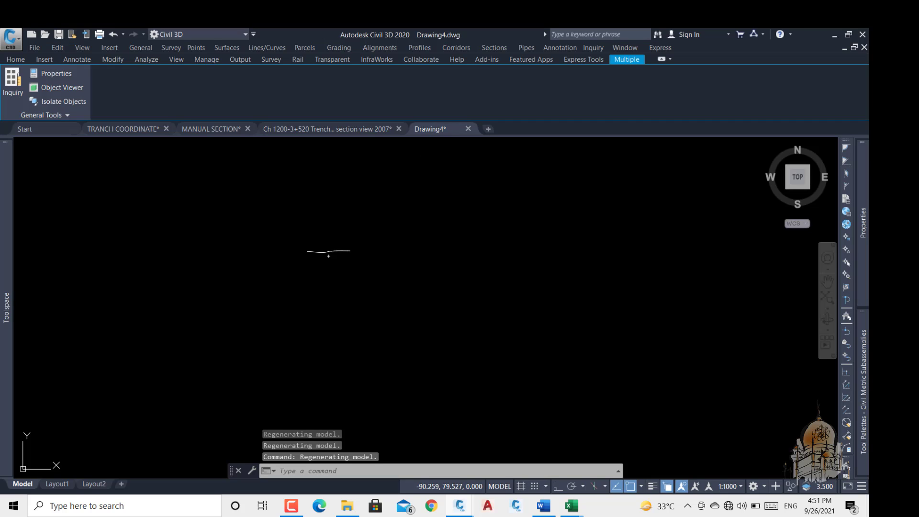
key("ctrl+v")
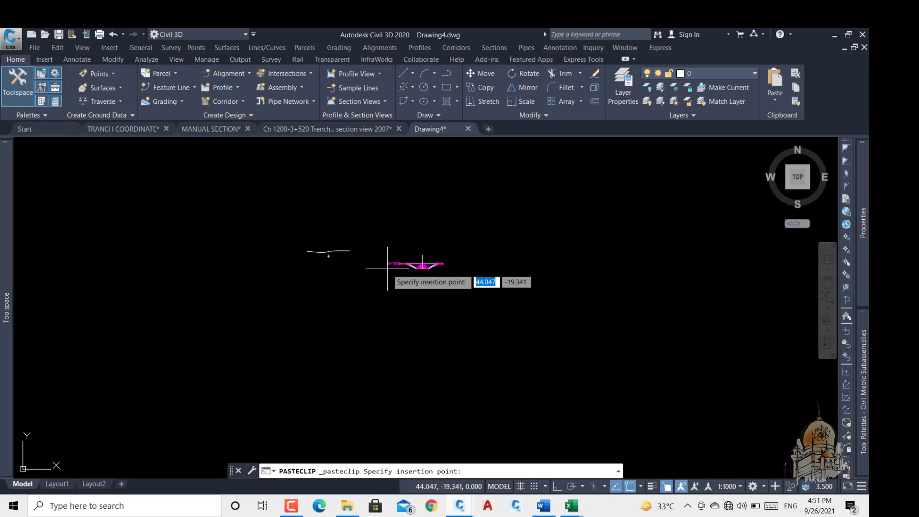
left_click(317, 306)
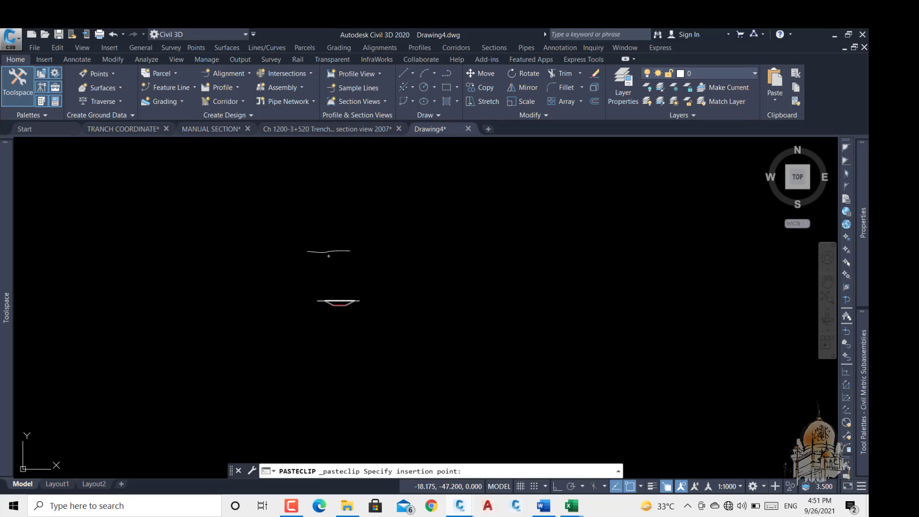
scroll(335, 307, "up", 10)
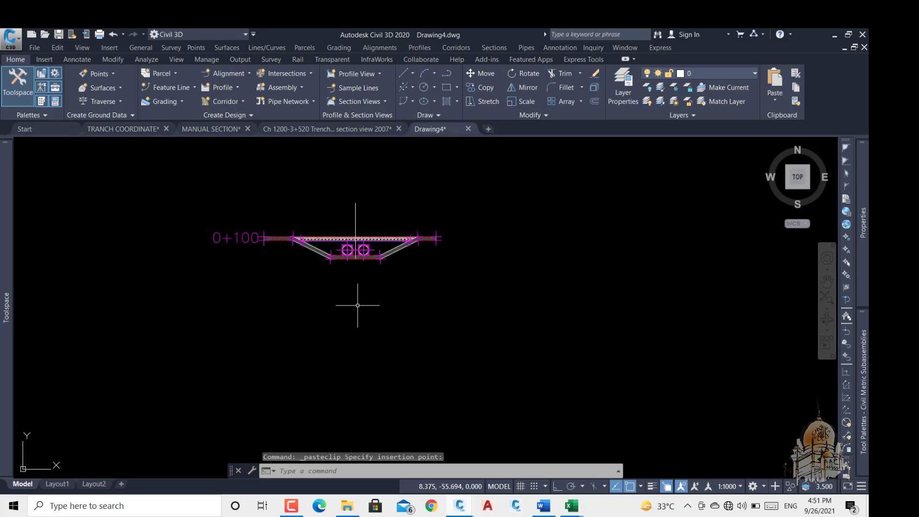
scroll(344, 253, "down", 6)
scroll(353, 259, "up", 6)
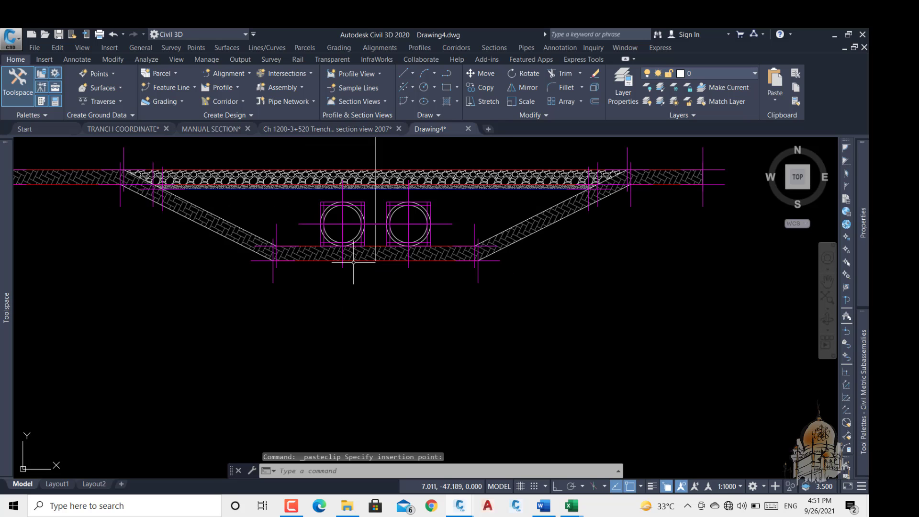
Step: Reduce the point size to 0.5 absolute units in the point style settings
type("PT")
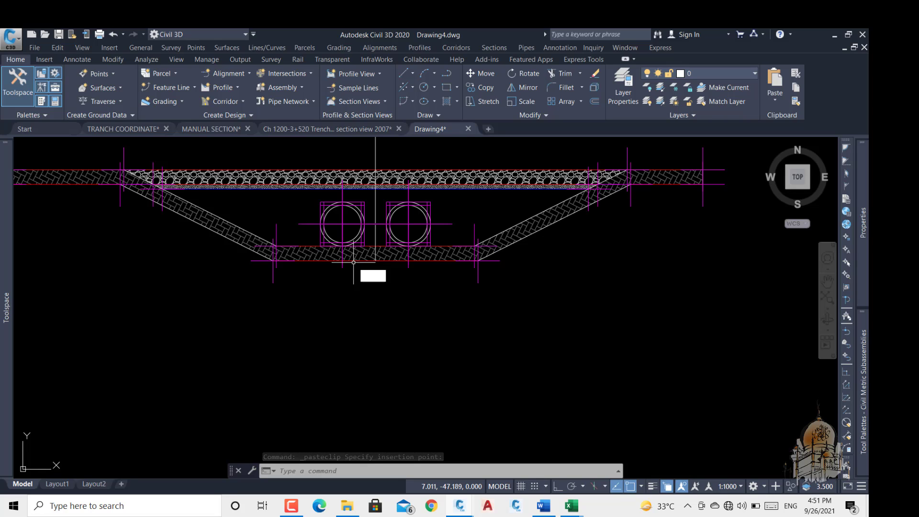
key("Return")
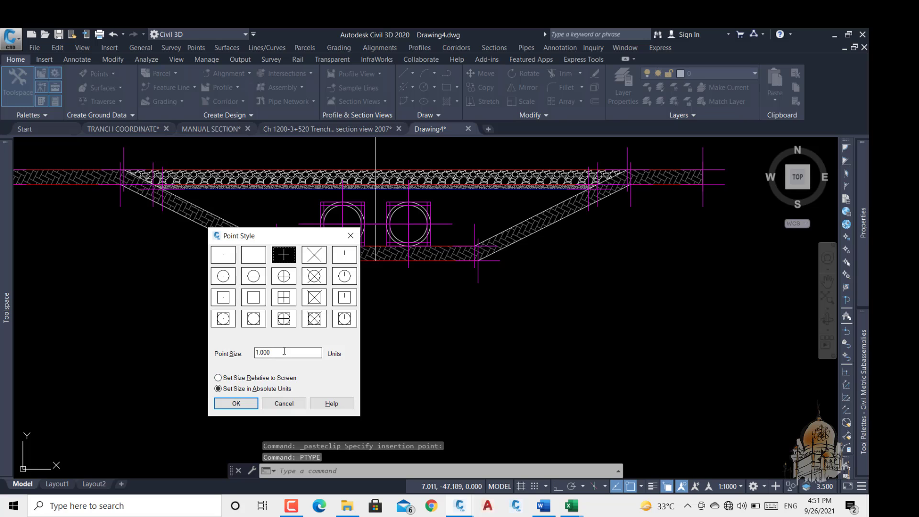
type(".5")
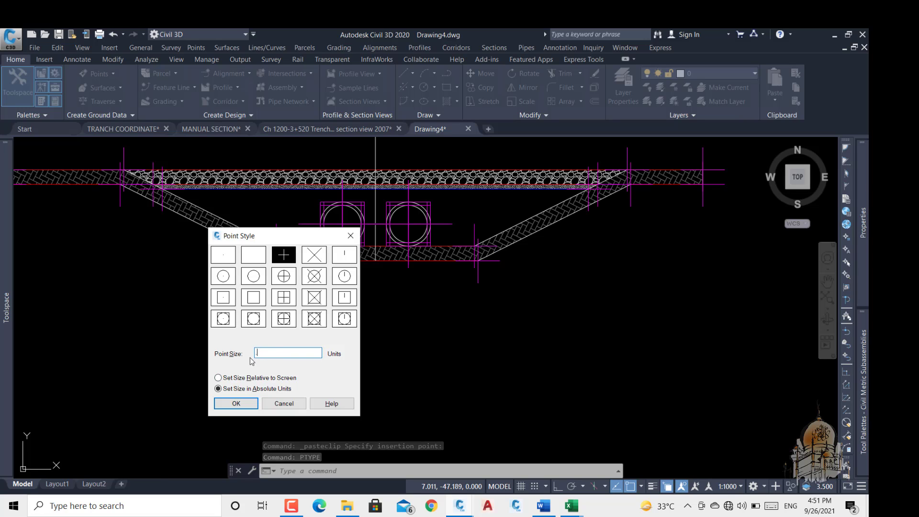
left_click(233, 403)
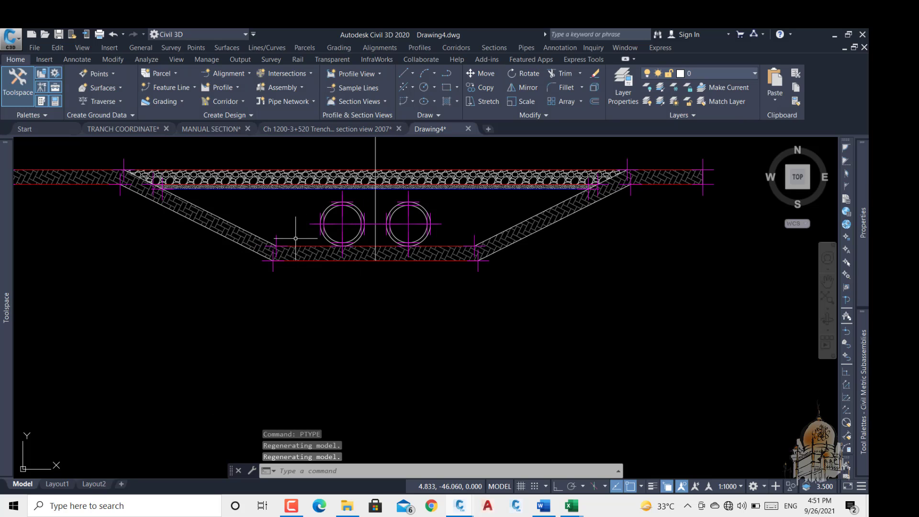
Step: Select all similar points, exclude the design-level point under the polyline, and erase the points on the pasted trench section
right_click(305, 275)
left_click(366, 424)
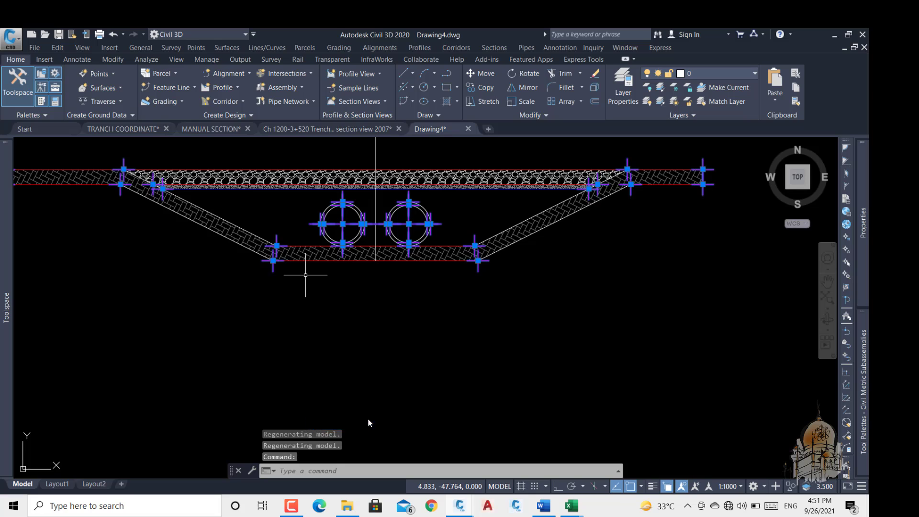
scroll(387, 346, "down", 8)
scroll(378, 297, "up", 6)
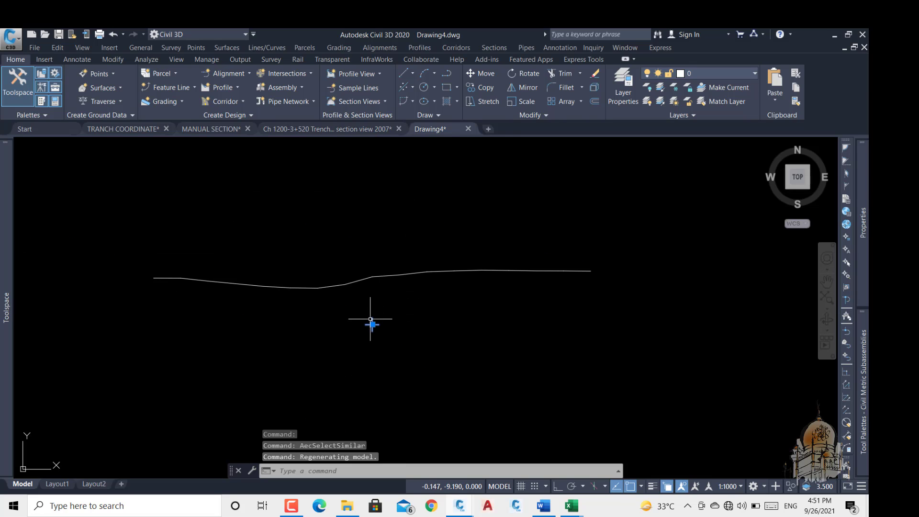
left_click(388, 316)
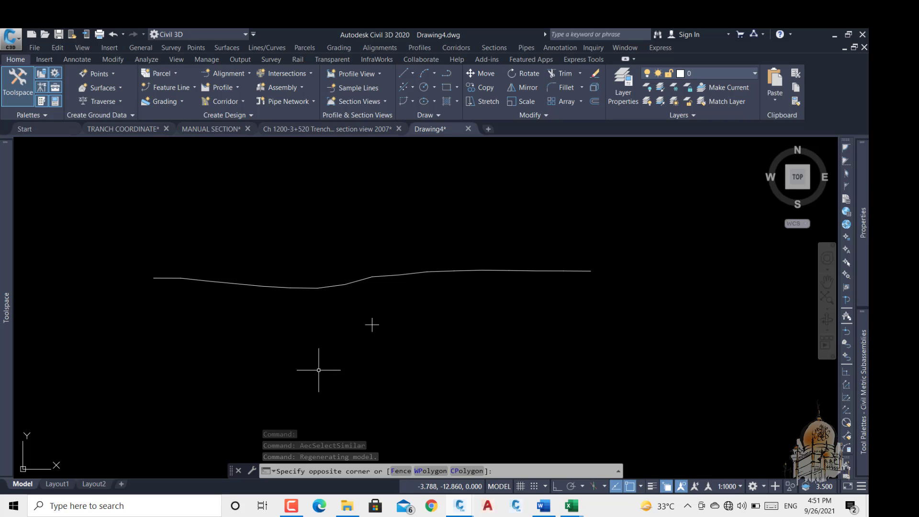
left_click(401, 367)
key("Delete")
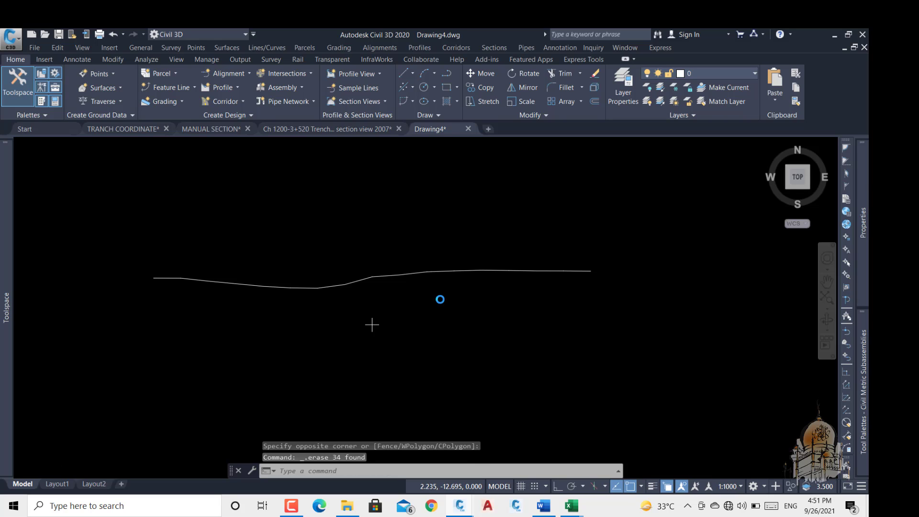
Step: Move the complete trench section with its 0+100 label from the centreline's intersection with the upper bed line onto the design-level point
scroll(439, 300, "down", 5)
scroll(462, 359, "up", 4)
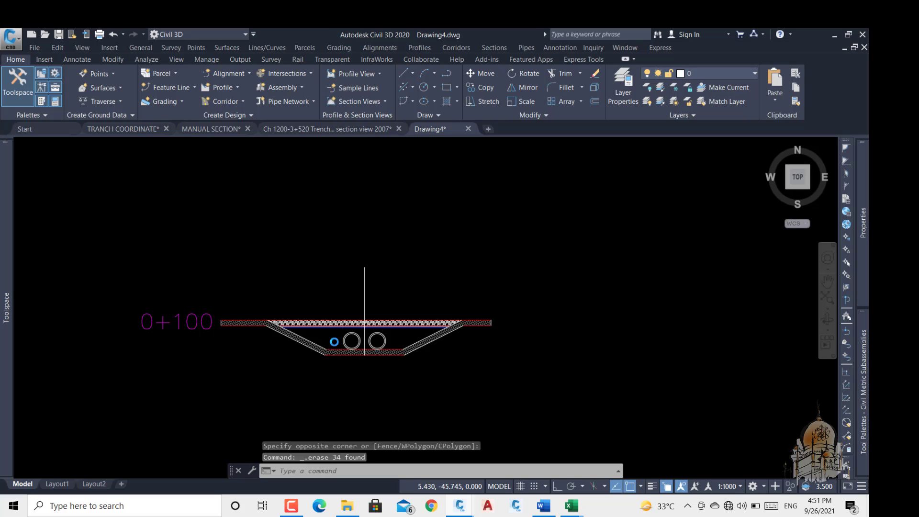
scroll(338, 341, "up", 4)
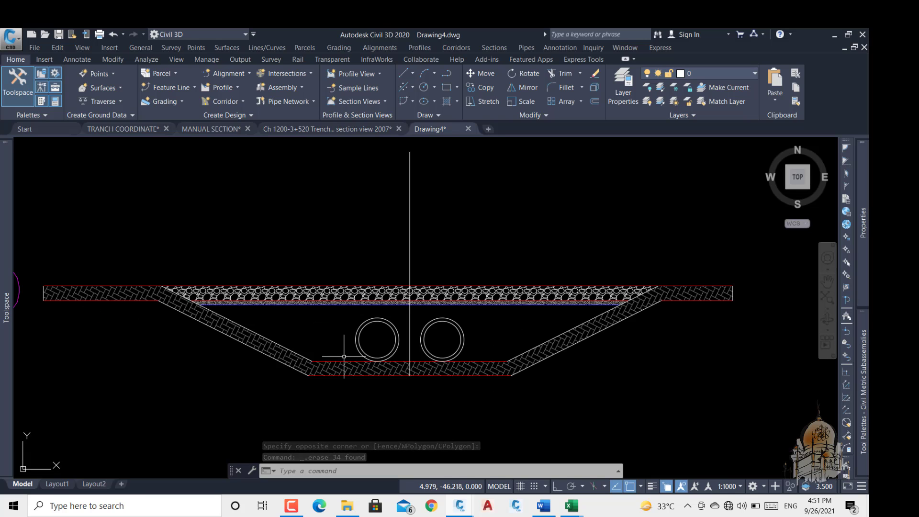
left_click(507, 194)
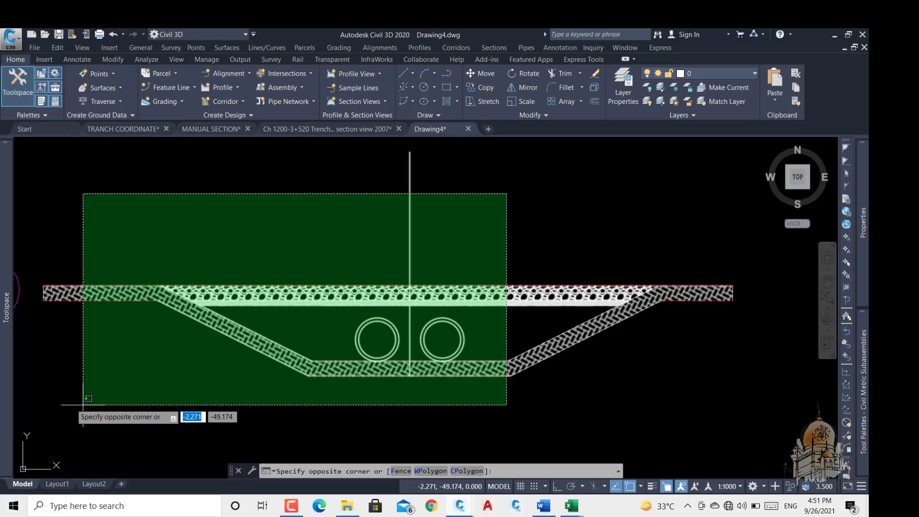
left_click(46, 394)
mouse_move(165, 400)
middle_mouse_down()
mouse_move(344, 371)
mouse_move(345, 360)
middle_mouse_up()
left_click(219, 190)
left_click(131, 298)
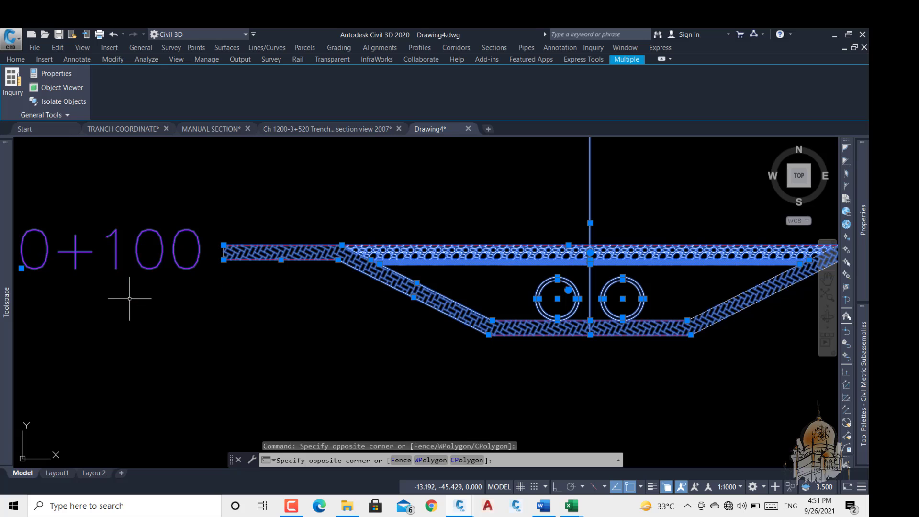
type("m")
key("Return")
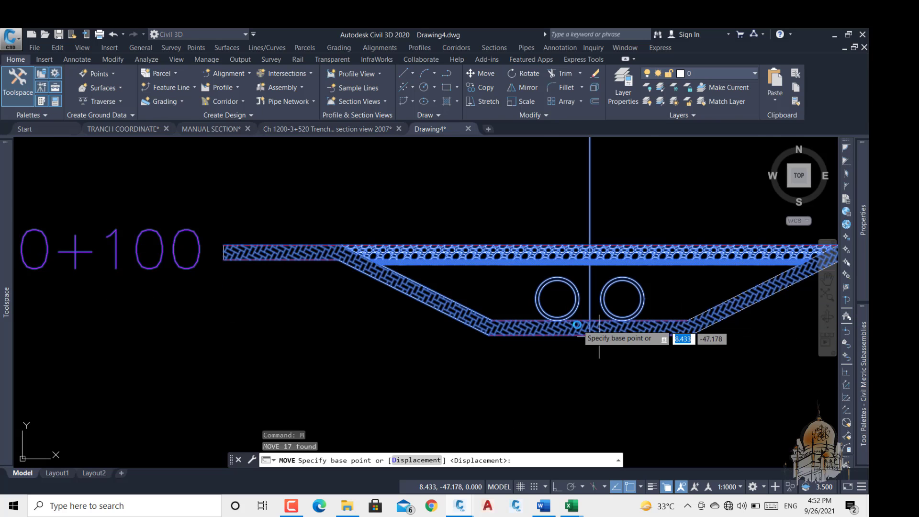
scroll(617, 310, "up", 8)
scroll(624, 303, "up", 3)
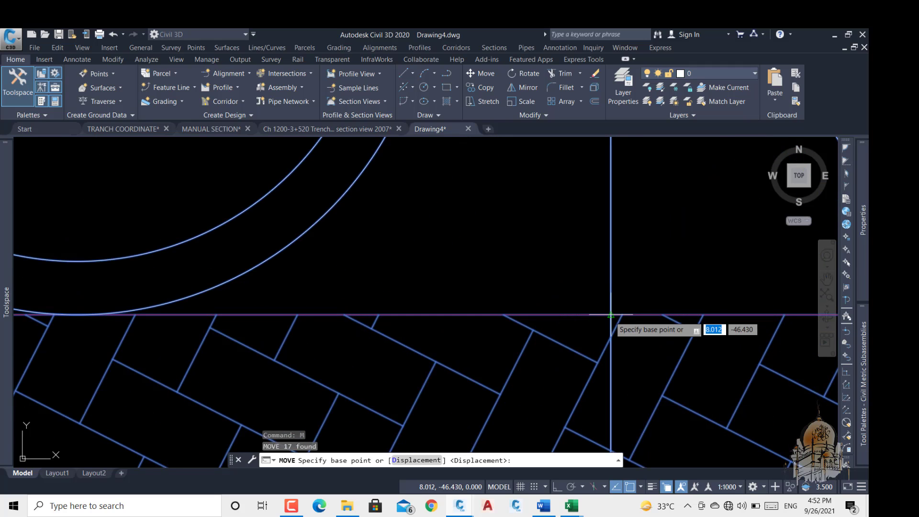
left_click(609, 315)
scroll(553, 387, "down", 3)
scroll(553, 387, "down", 6)
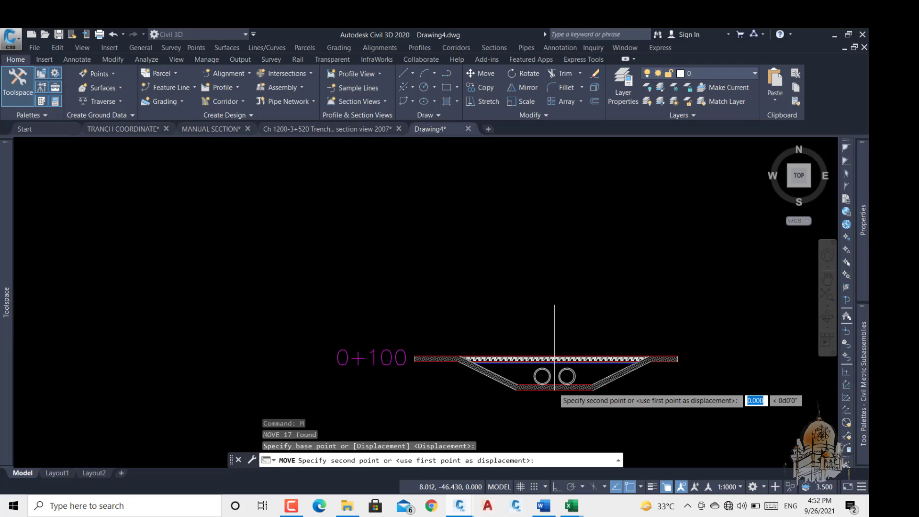
scroll(525, 288, "up", 6)
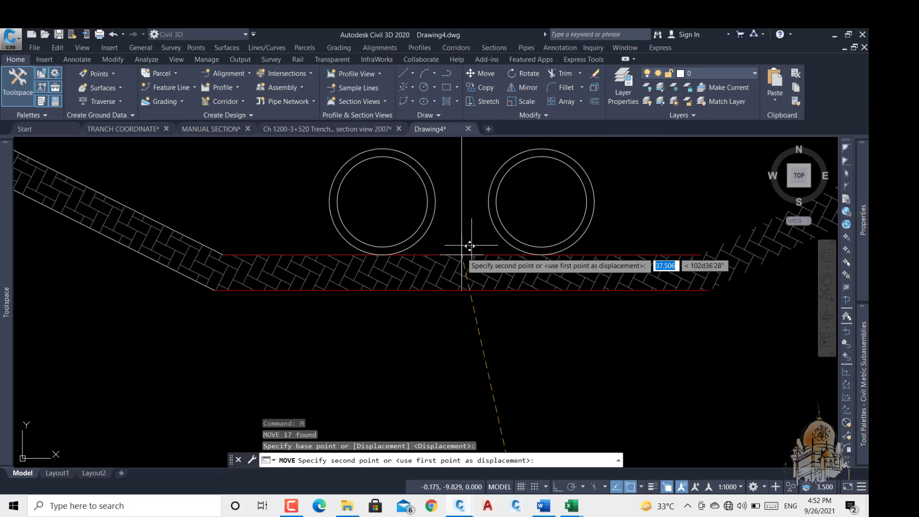
left_click(479, 236)
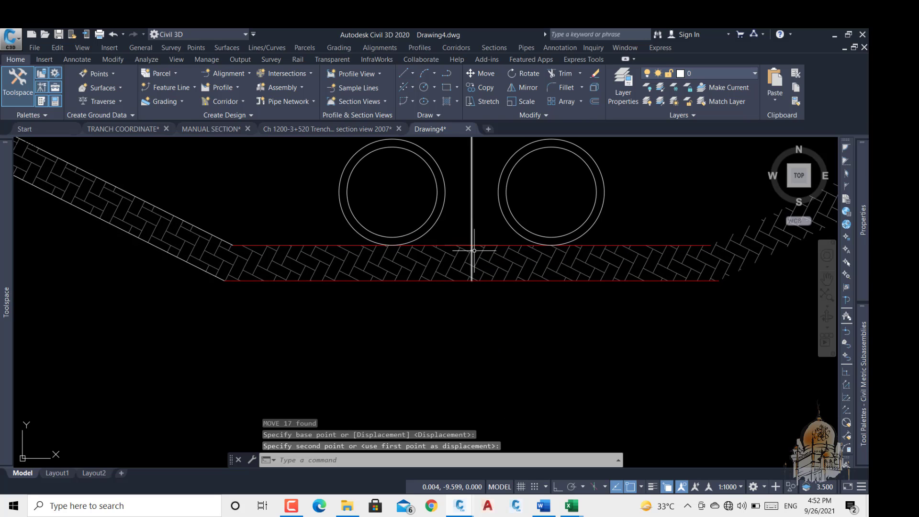
Step: Examine how the placed trench section lies against the ground polyline on both sides of the centreline
scroll(477, 253, "down", 4)
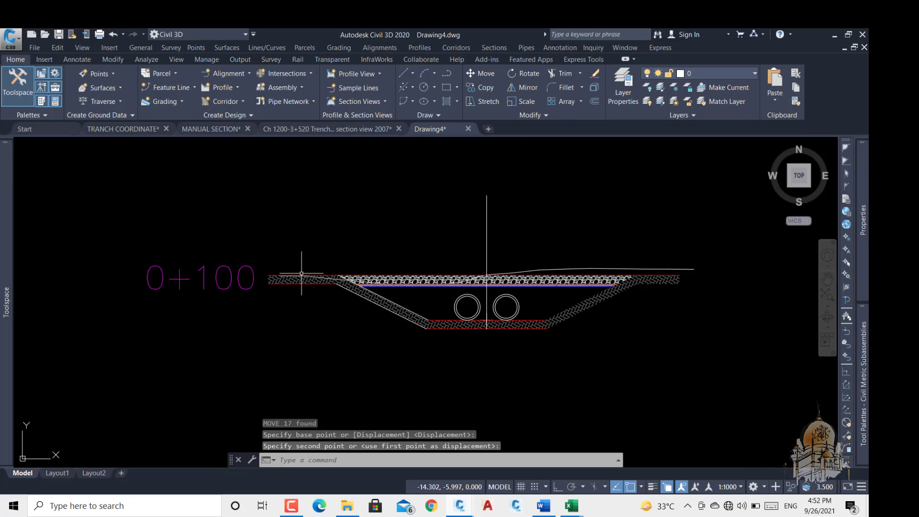
scroll(301, 274, "up", 5)
scroll(390, 318, "down", 5)
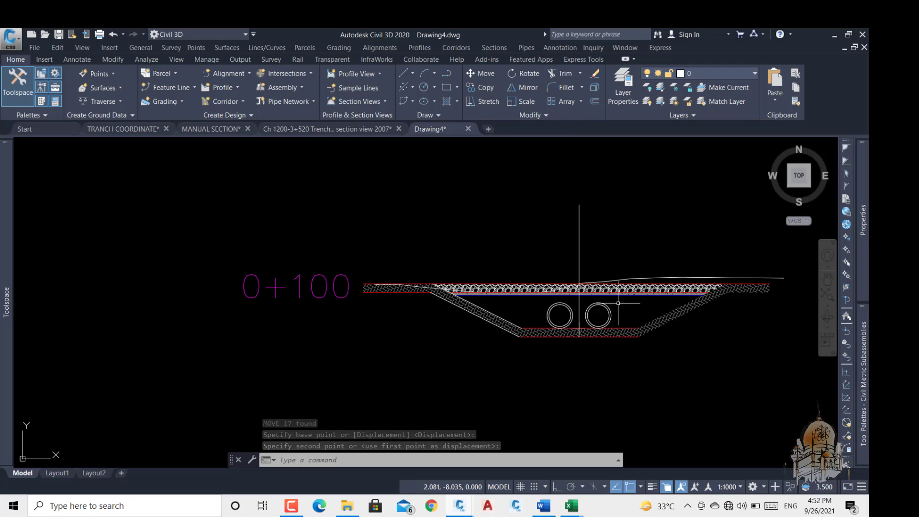
scroll(762, 289, "up", 7)
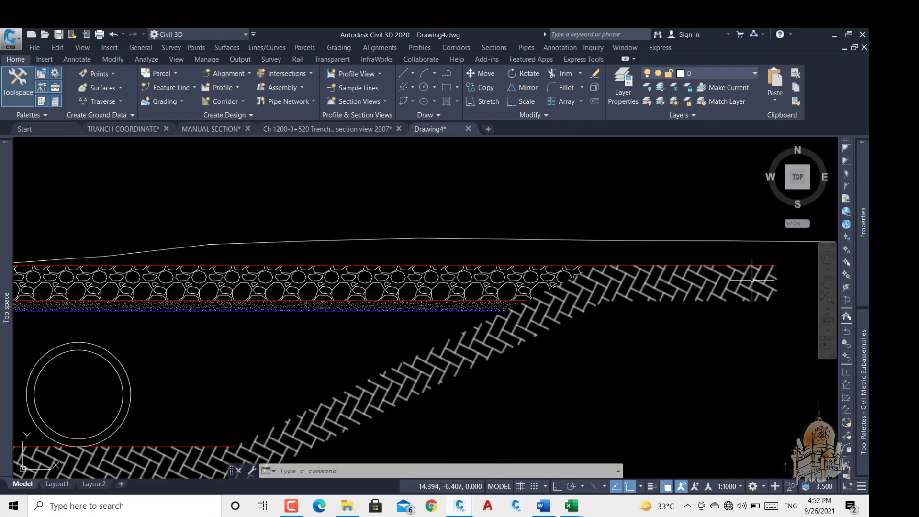
scroll(748, 268, "down", 6)
scroll(443, 272, "up", 4)
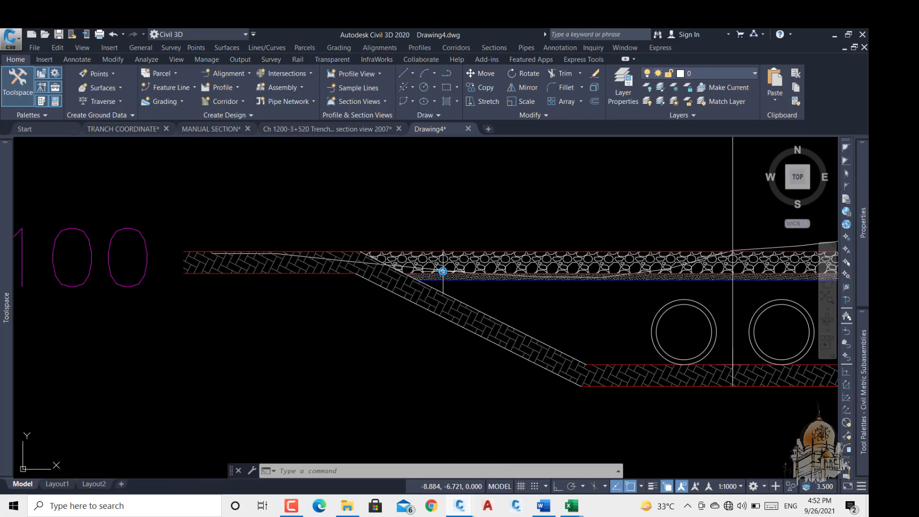
scroll(443, 271, "up", 2)
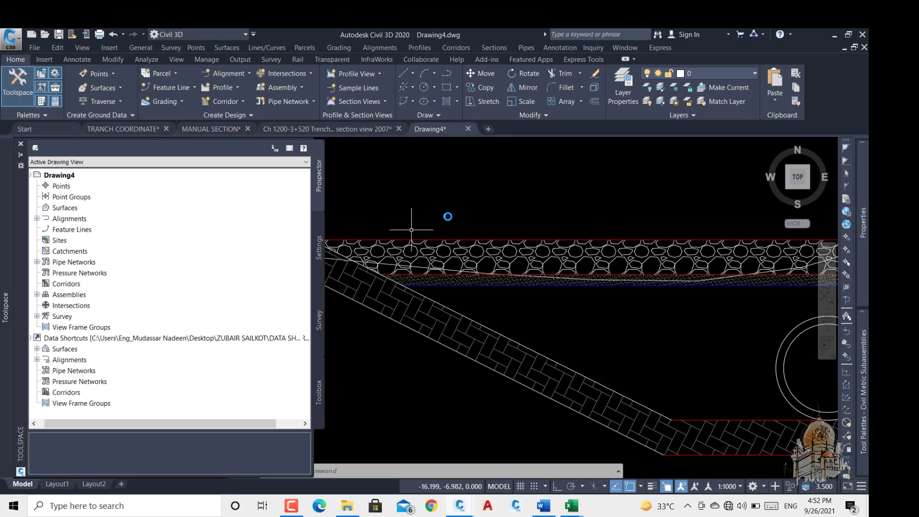
scroll(451, 215, "down", 4)
middle_click_drag(404, 242, 429, 254)
scroll(359, 255, "up", 4)
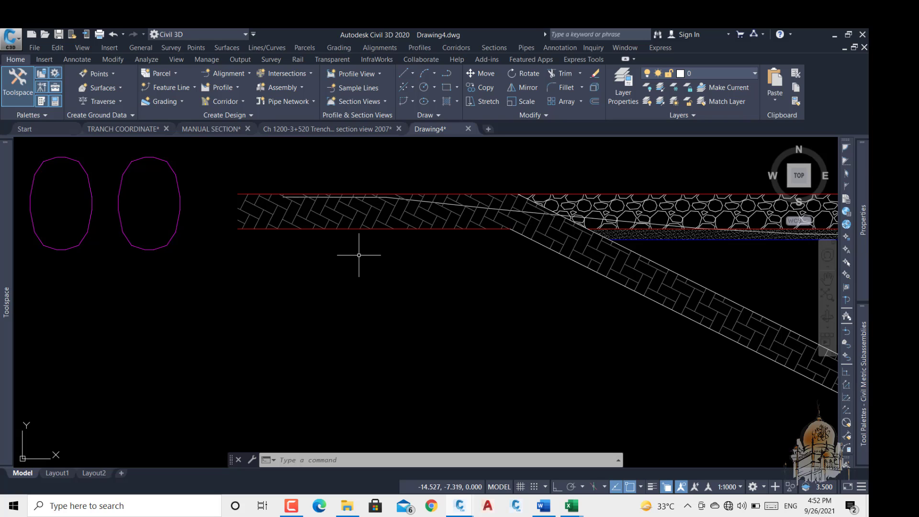
Step: Erase the block-pattern lining hatch and the gravel hatch from the trench section
left_click(354, 217)
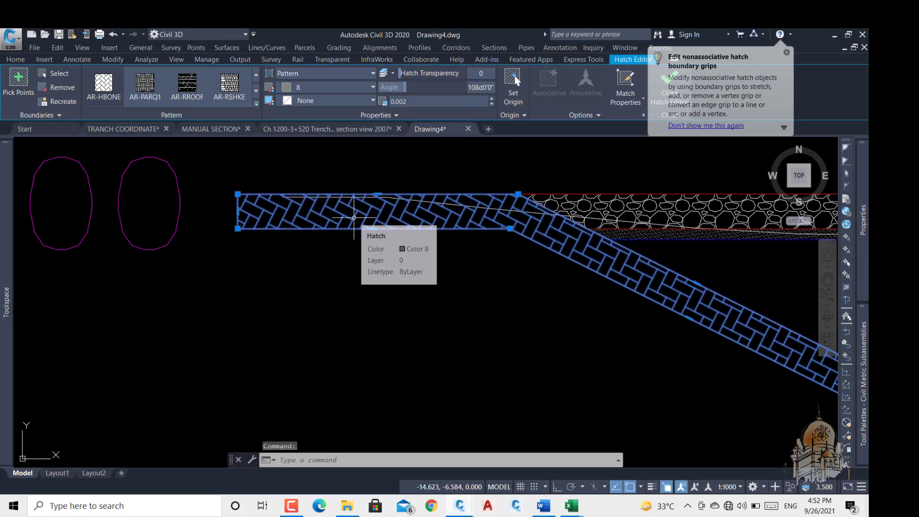
key("Delete")
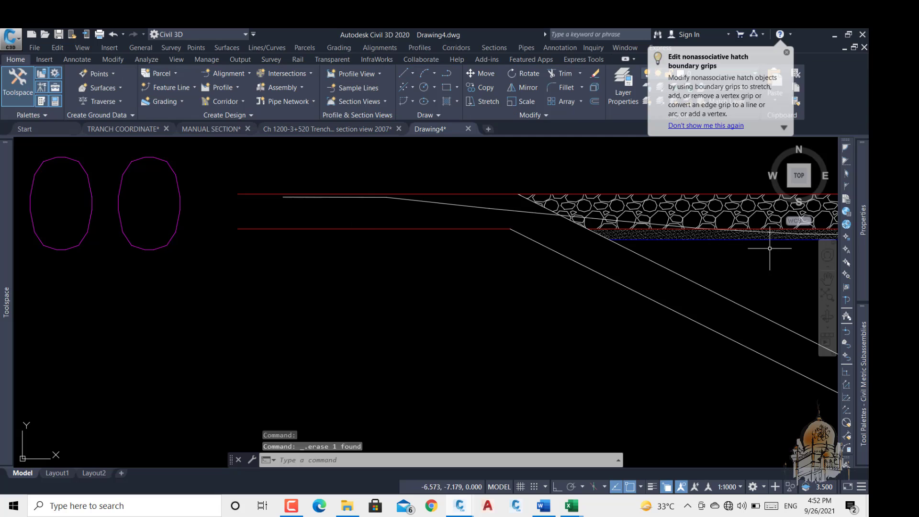
left_click(726, 199)
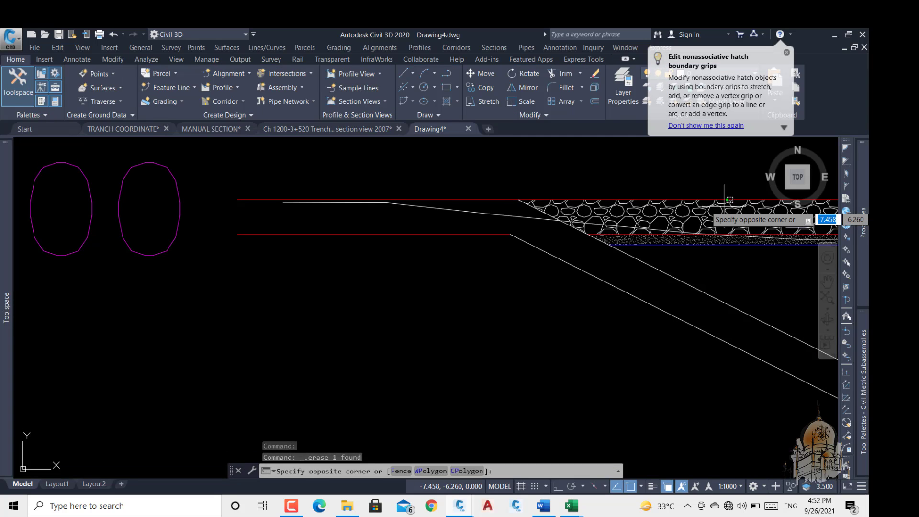
left_click(716, 214)
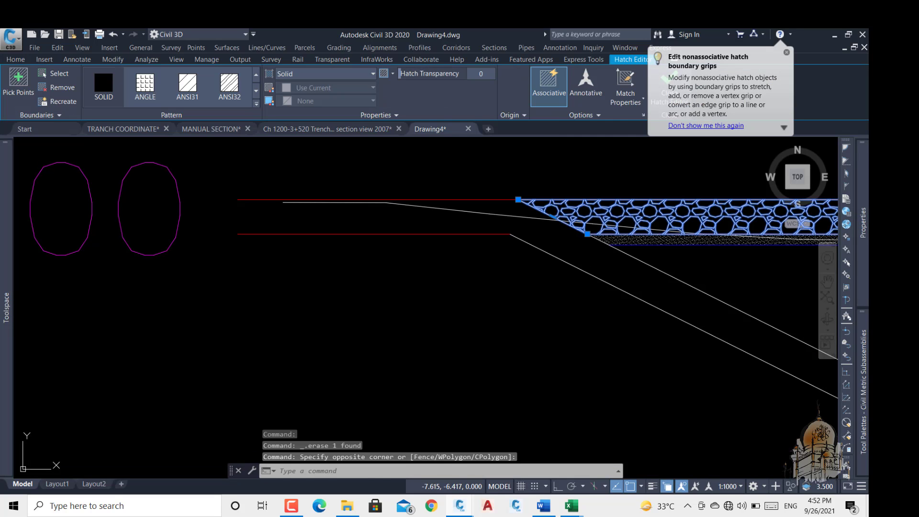
key("Delete")
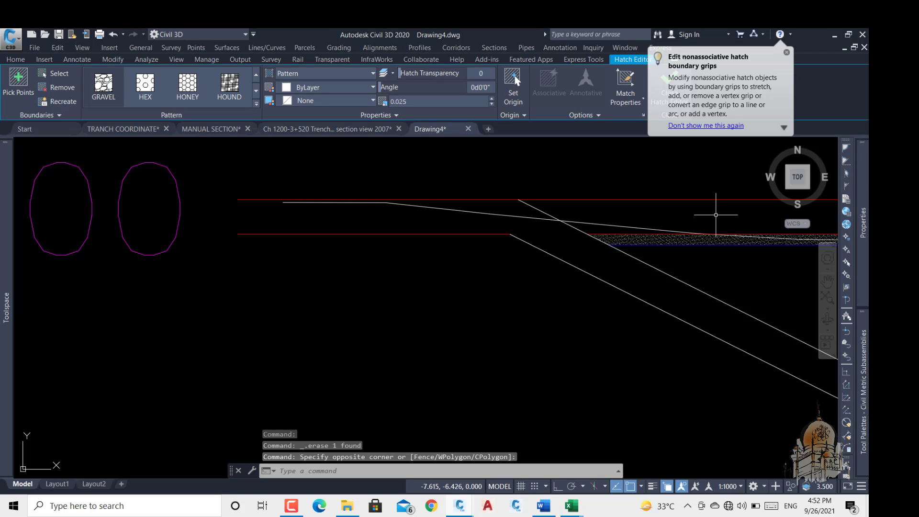
Step: With Ortho on, draw a closed slope triangle from the right end of the top red line, 1 unit up and 2 units right
scroll(578, 238, "down", 5)
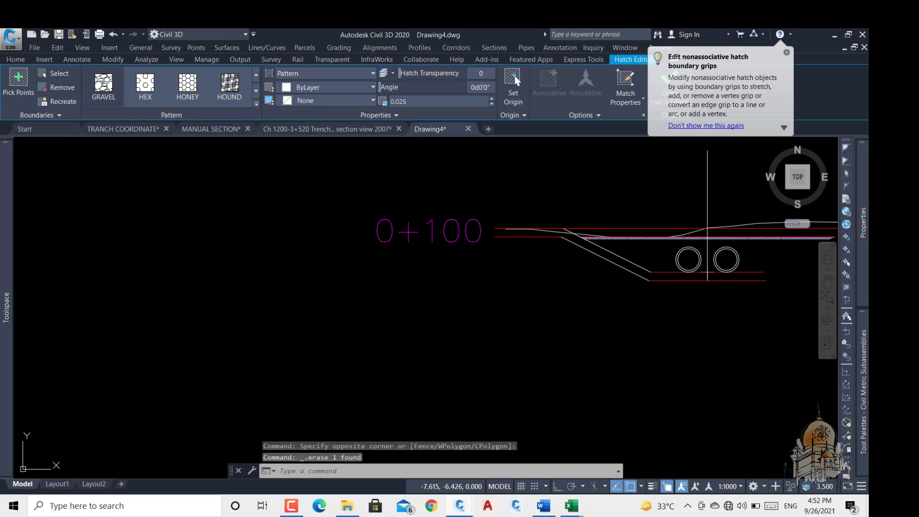
middle_click_drag(517, 345, 334, 379)
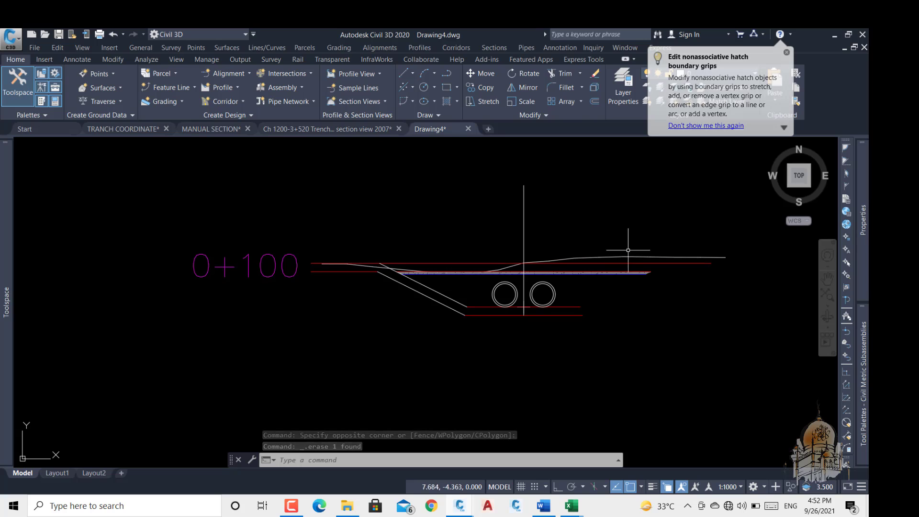
scroll(628, 250, "up", 4)
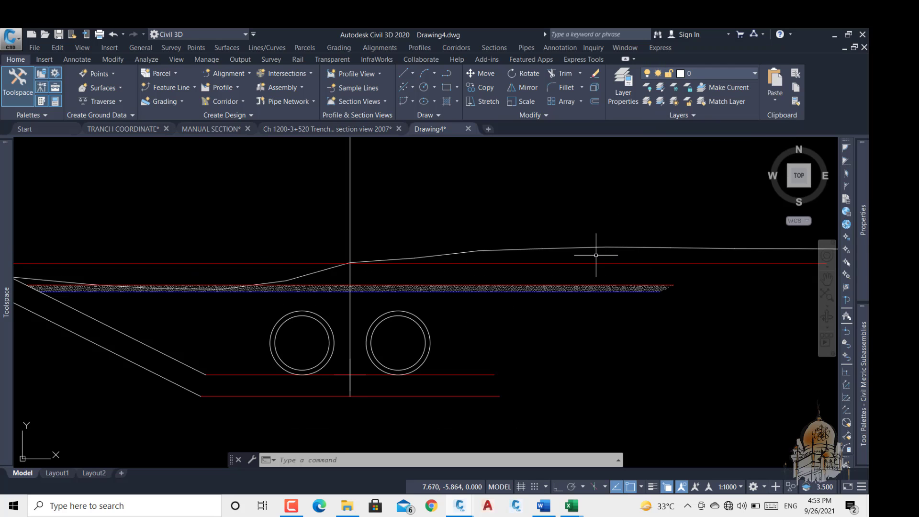
middle_click_drag(593, 261, 432, 267)
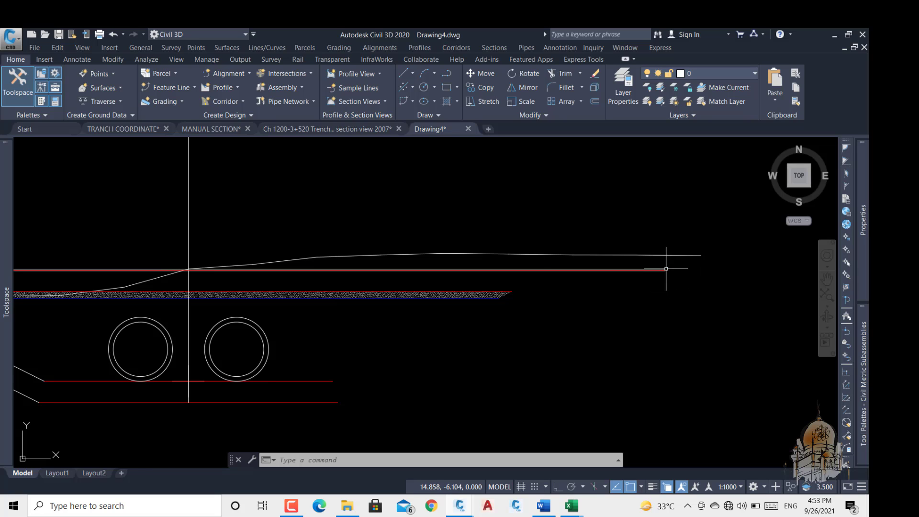
mouse_move(666, 268)
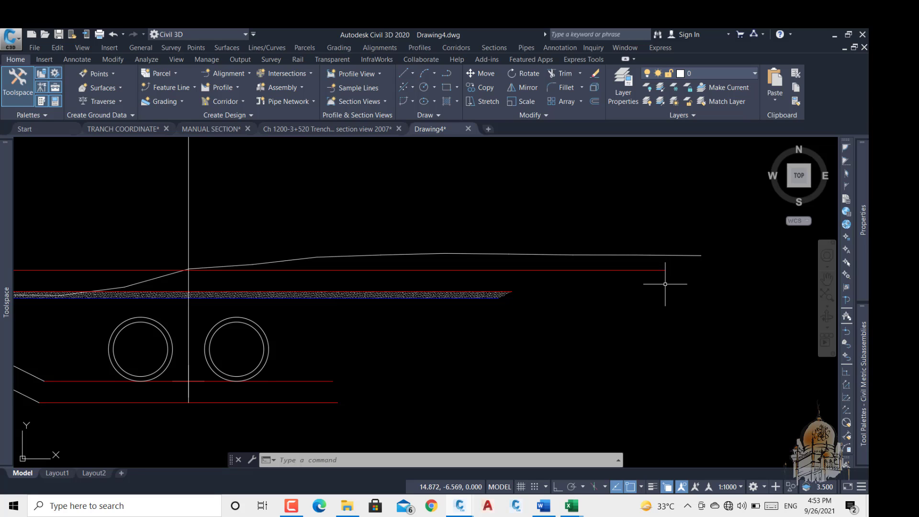
type("l")
key("Return")
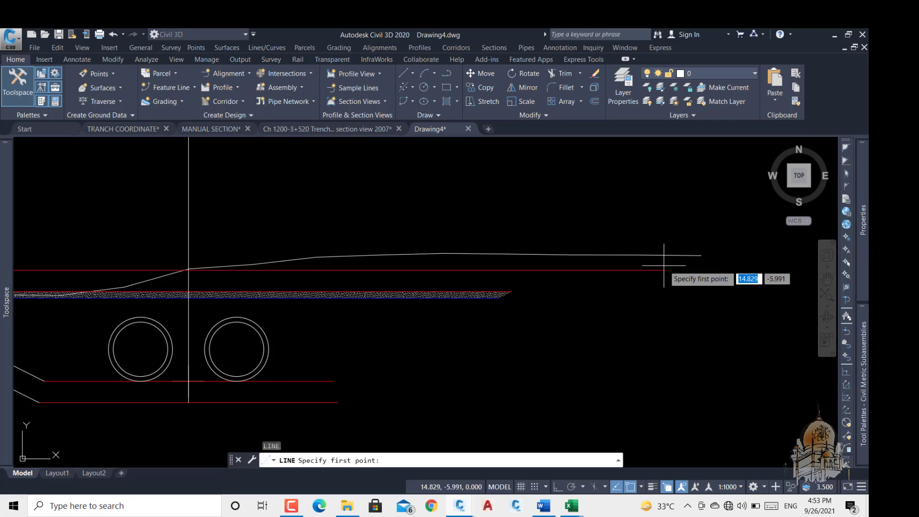
left_click(665, 270)
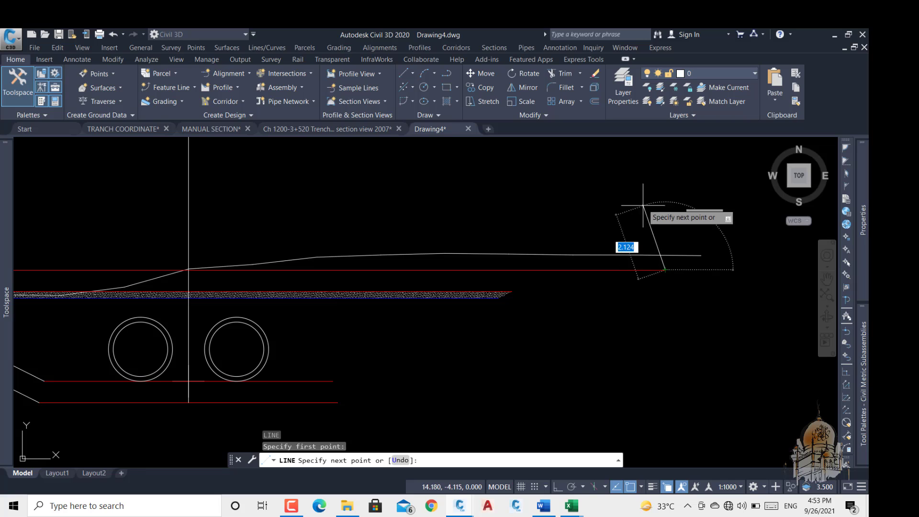
left_click(558, 487)
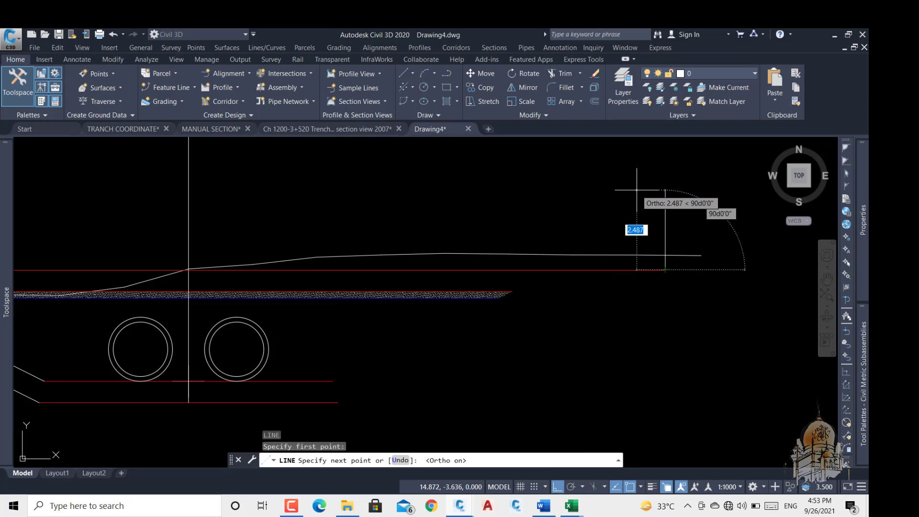
type("1")
key("Return")
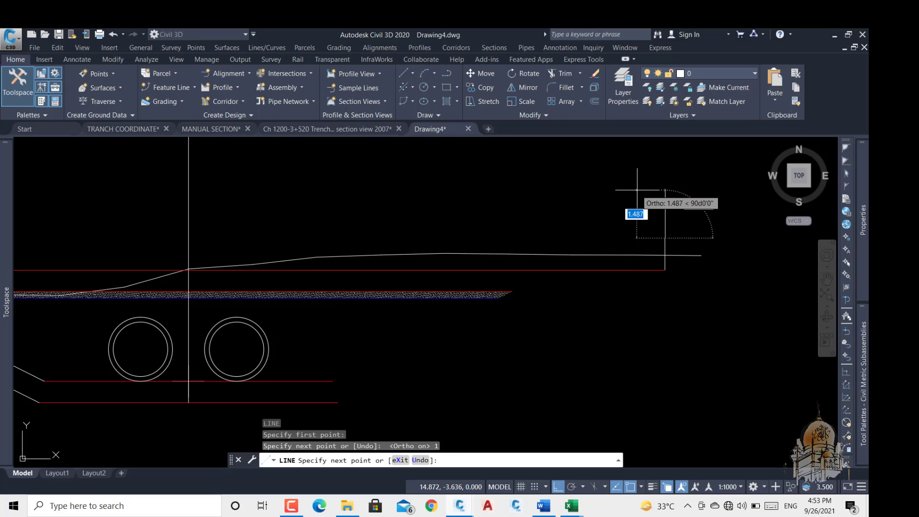
type("2")
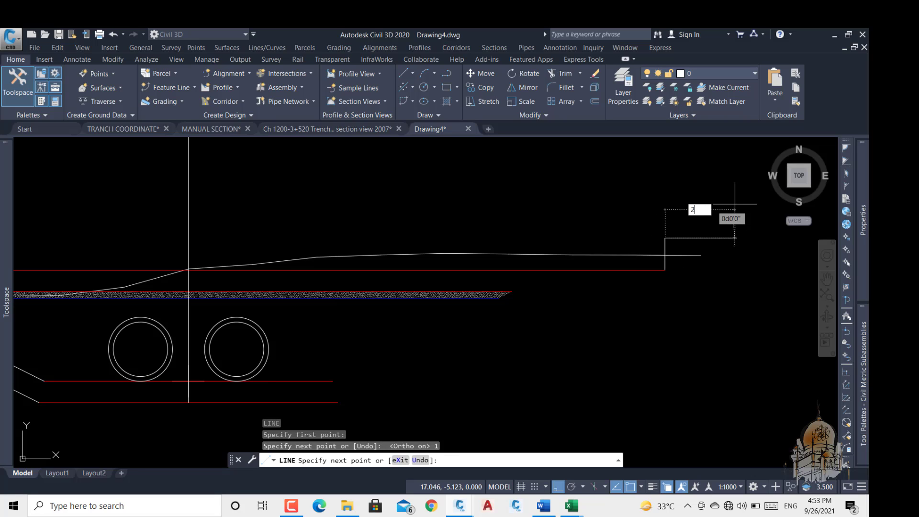
key("Return")
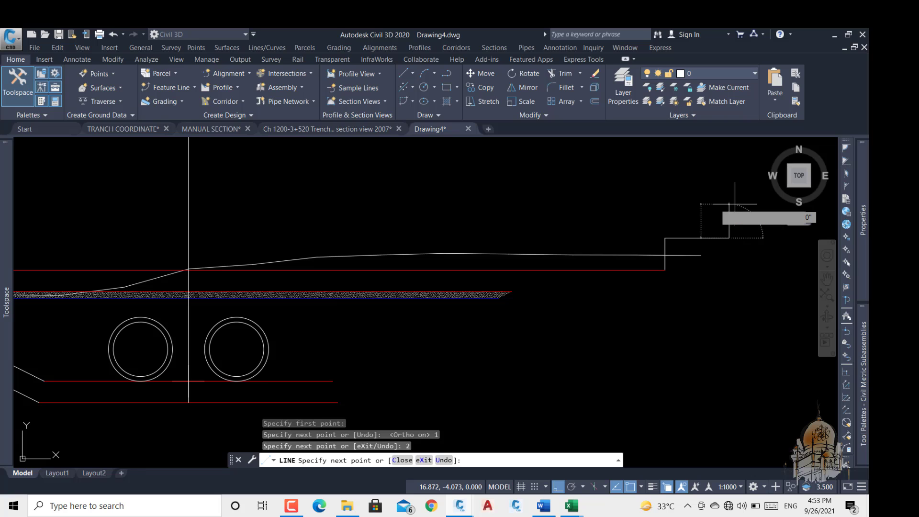
type("c")
key("Return")
Step: Trim the right slope triangle's diagonal and vertical side where they rise above the ground line
scroll(697, 247, "up", 3)
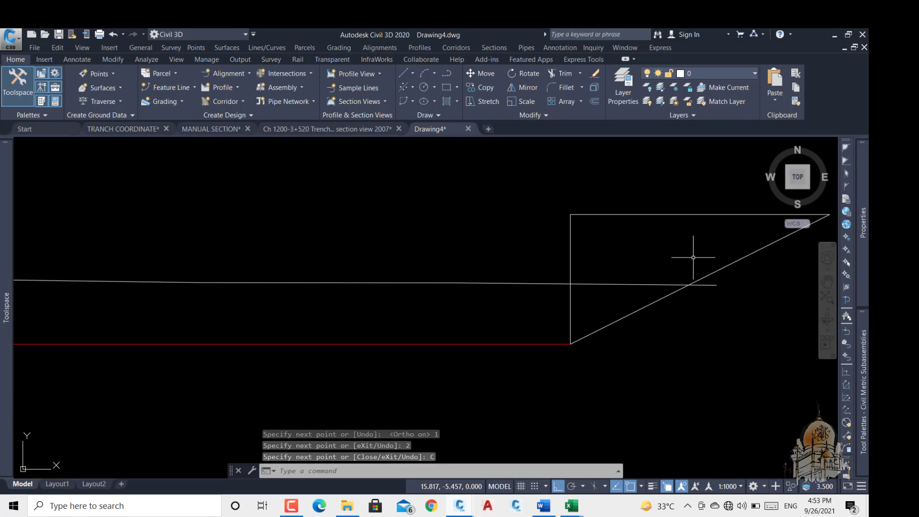
type("tr")
key("Return")
key("Return")
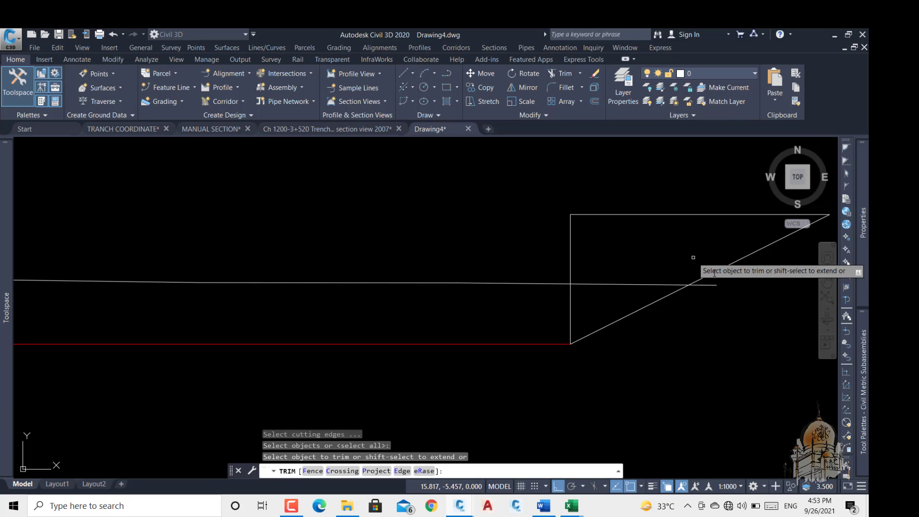
left_click(754, 256)
left_click(733, 249)
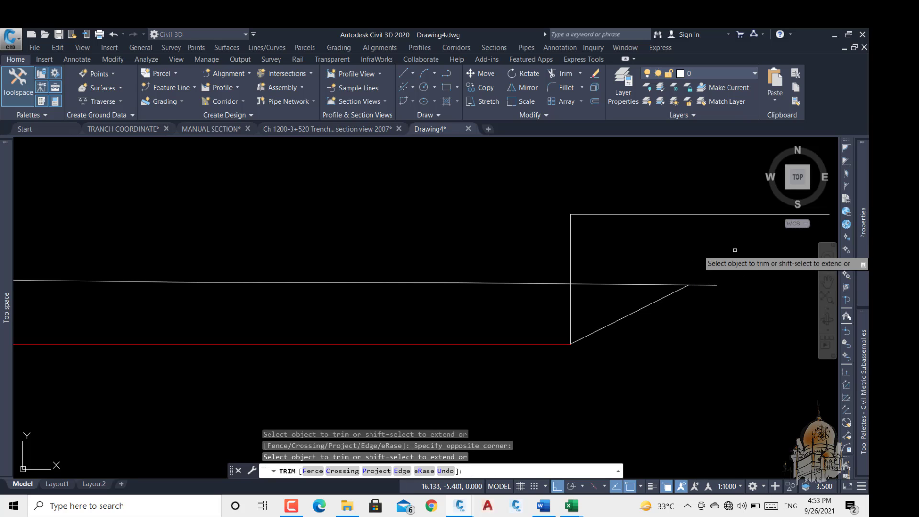
left_click(610, 243)
left_click(561, 230)
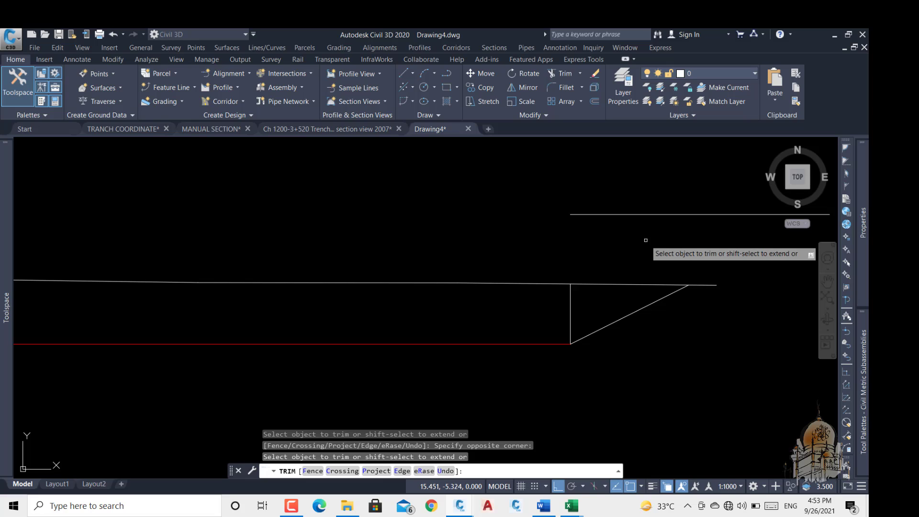
key("Escape")
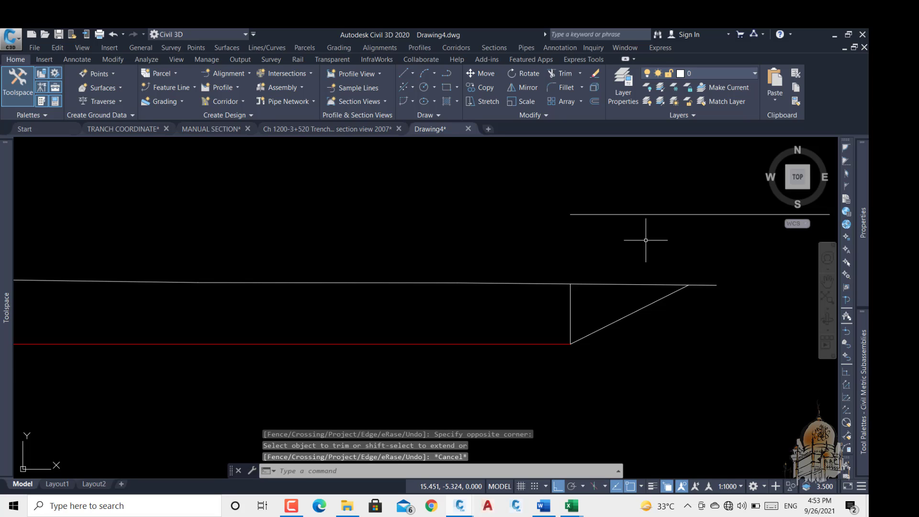
Step: Erase the remaining vertical stub between the top red line's right end and the ground line
scroll(646, 240, "down", 2)
left_click(618, 295)
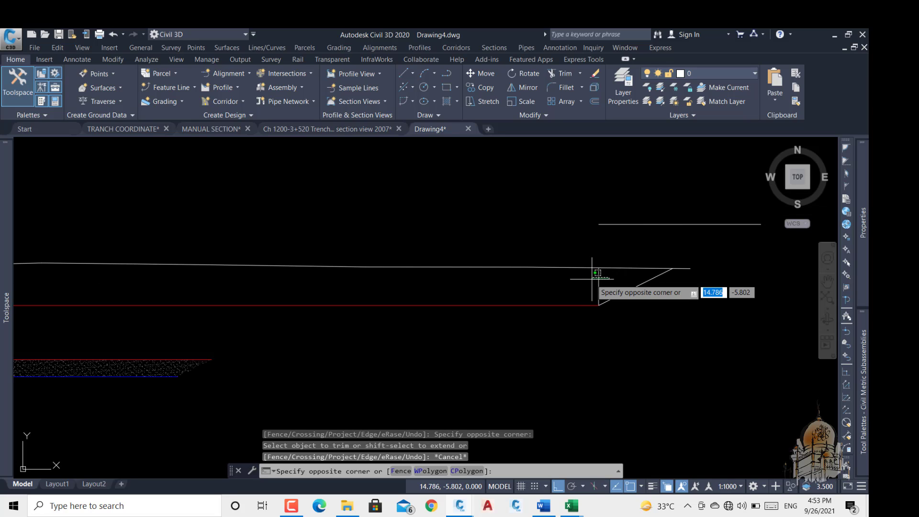
left_click(582, 281)
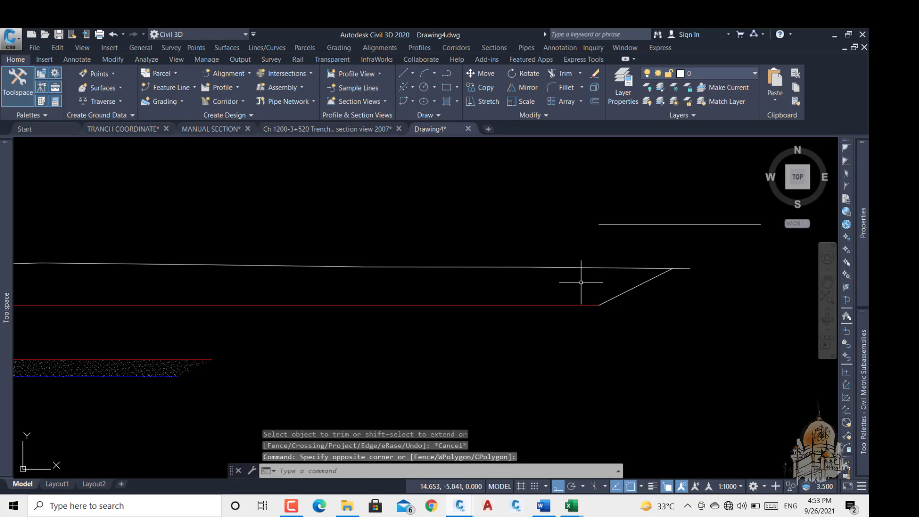
key("Delete")
Step: Draw a closed slope triangle from the ground line's left end, 1 unit up and 2 units right
scroll(603, 283, "down", 4)
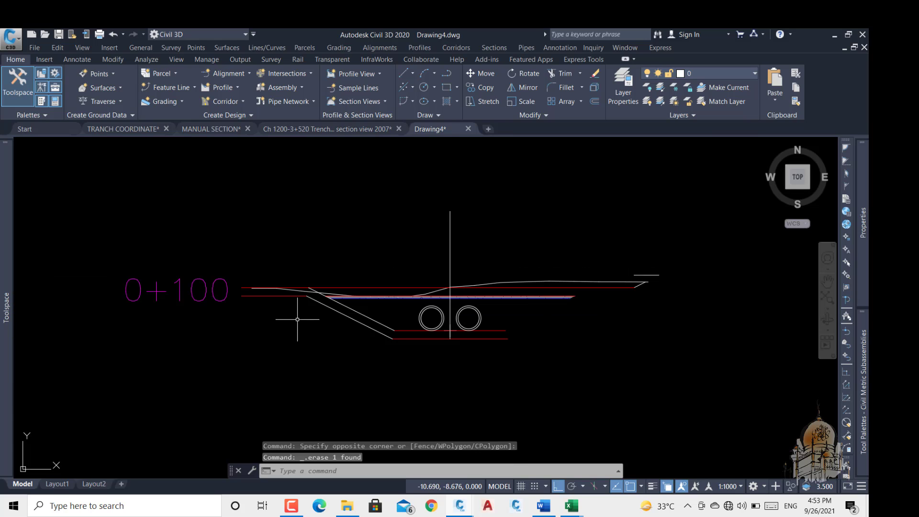
scroll(268, 297, "up", 6)
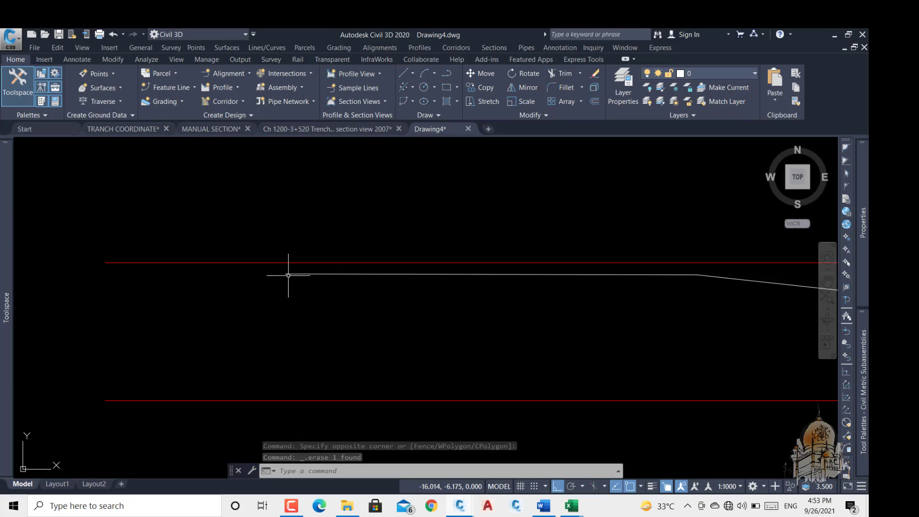
scroll(289, 276, "up", 4)
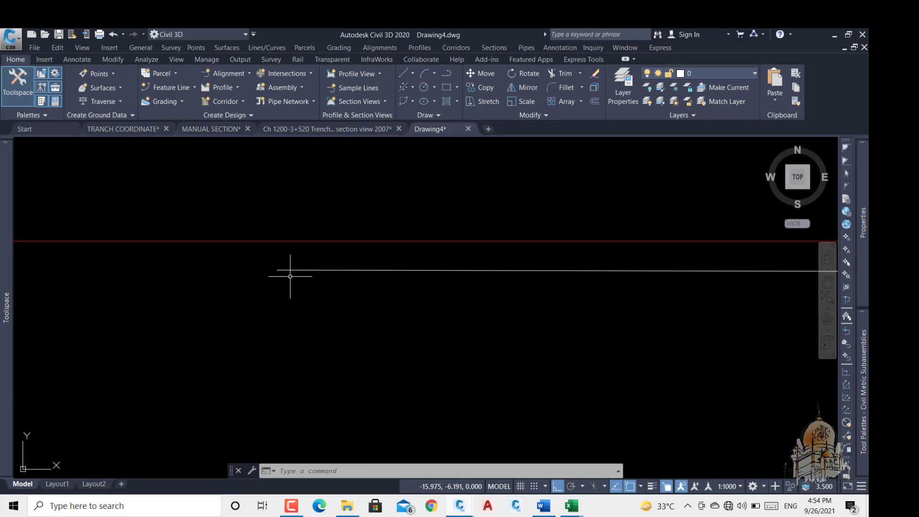
key("Return")
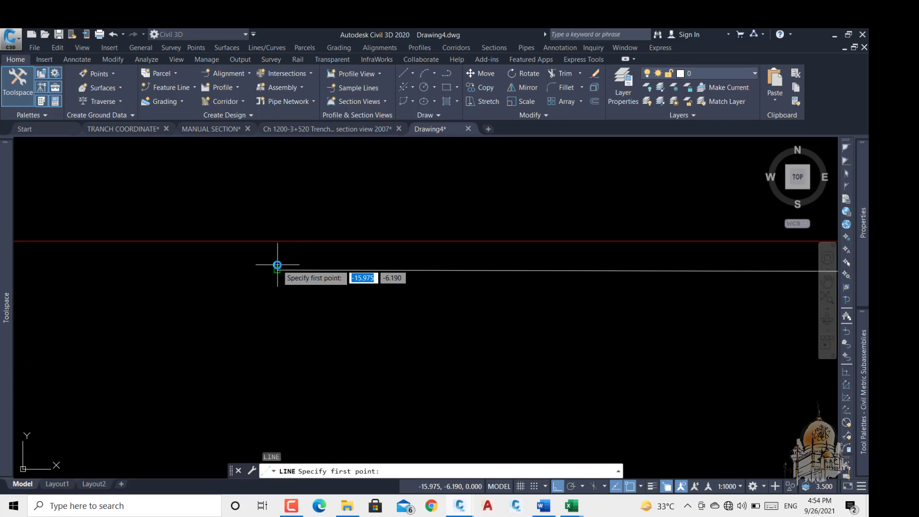
scroll(285, 273, "down", 2)
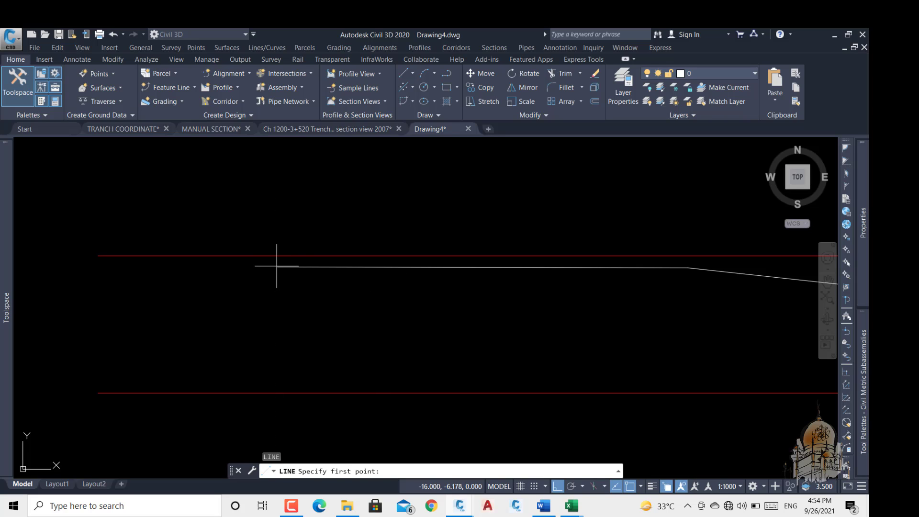
left_click(278, 267)
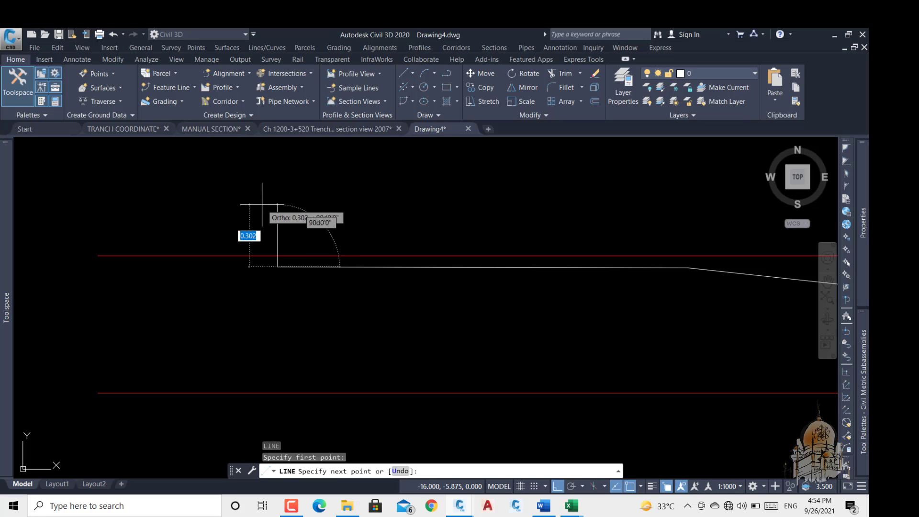
type("1")
key("Return")
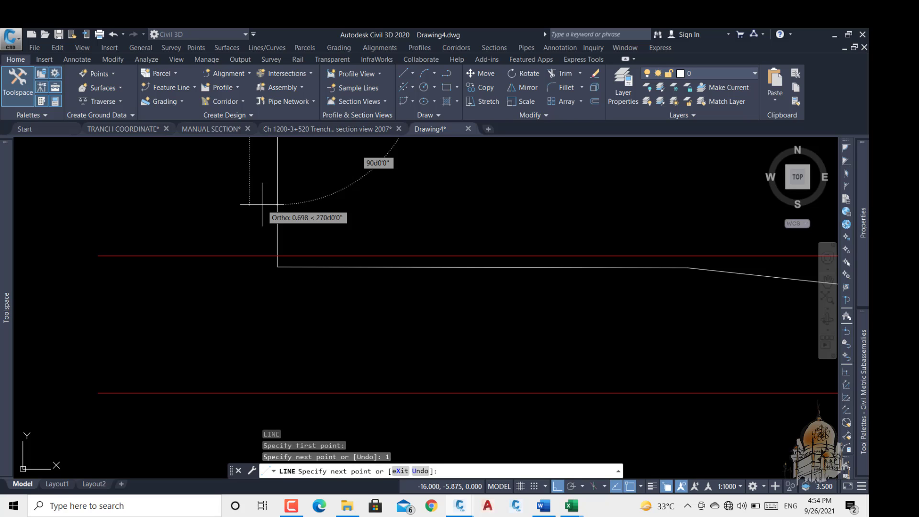
mouse_move(339, 258)
middle_mouse_down()
mouse_move(355, 312)
mouse_move(349, 372)
middle_mouse_up()
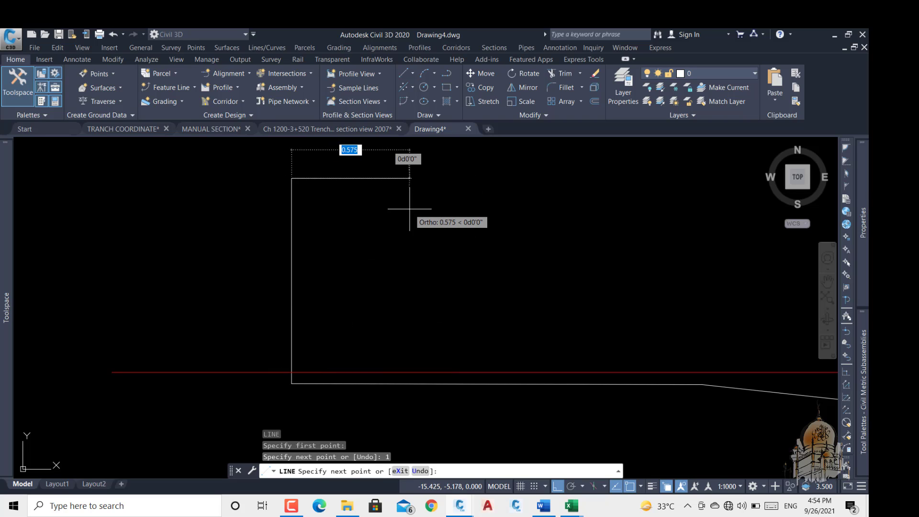
type("2")
key("Return")
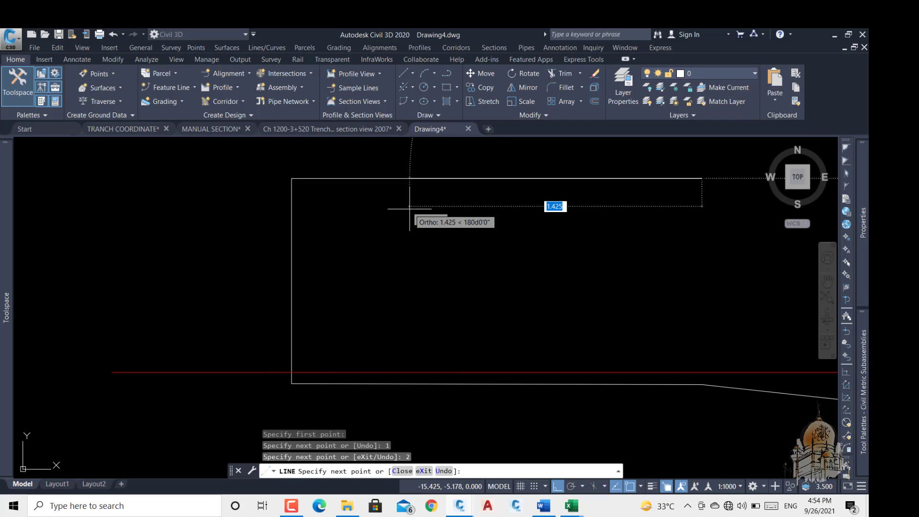
type("C")
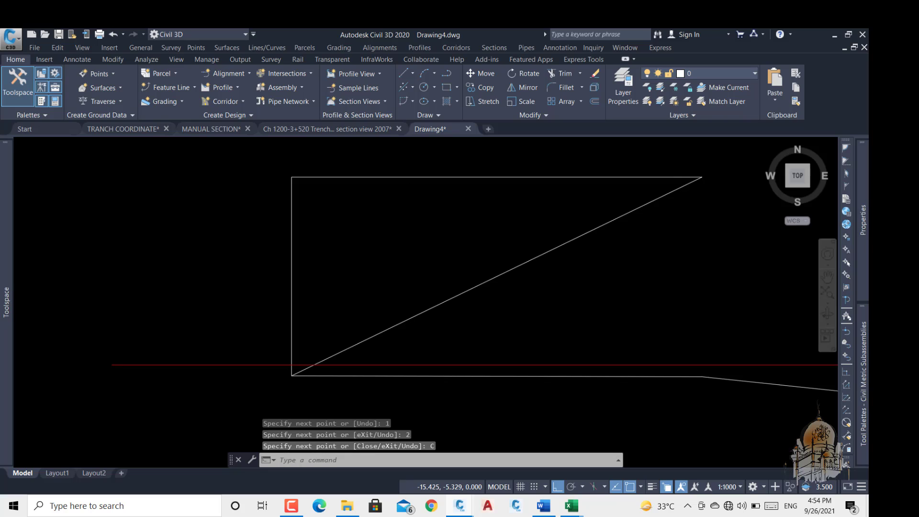
key("Escape")
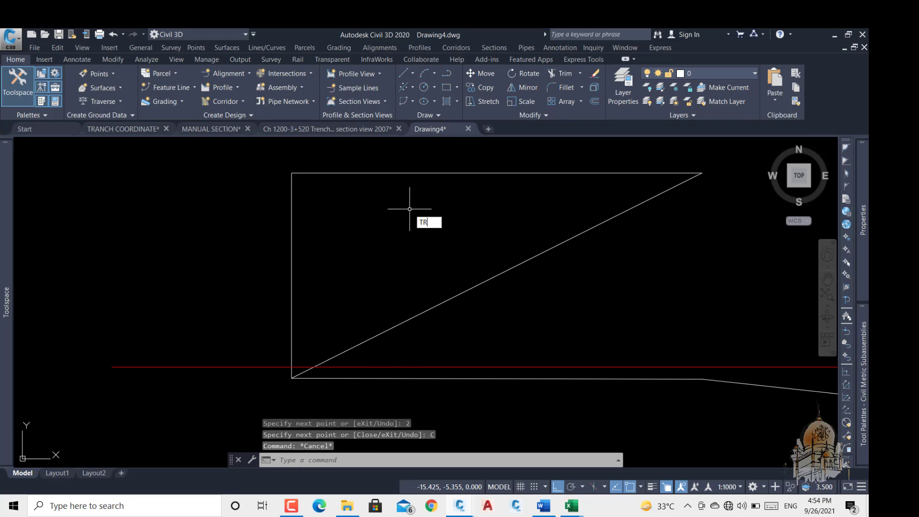
Step: Trim the left triangle's diagonal and vertical side above the top red line, and erase the leftover vertical stub
key("Return")
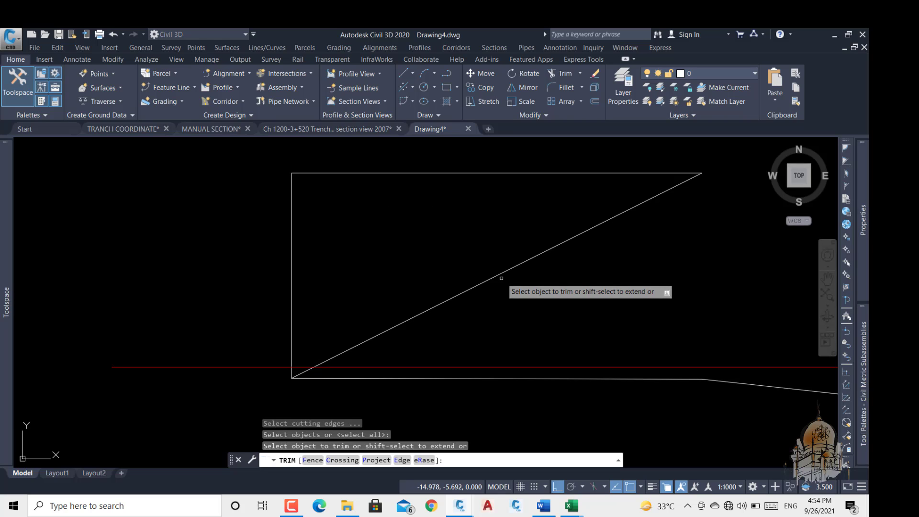
left_click(500, 274)
left_click(479, 259)
left_click(308, 236)
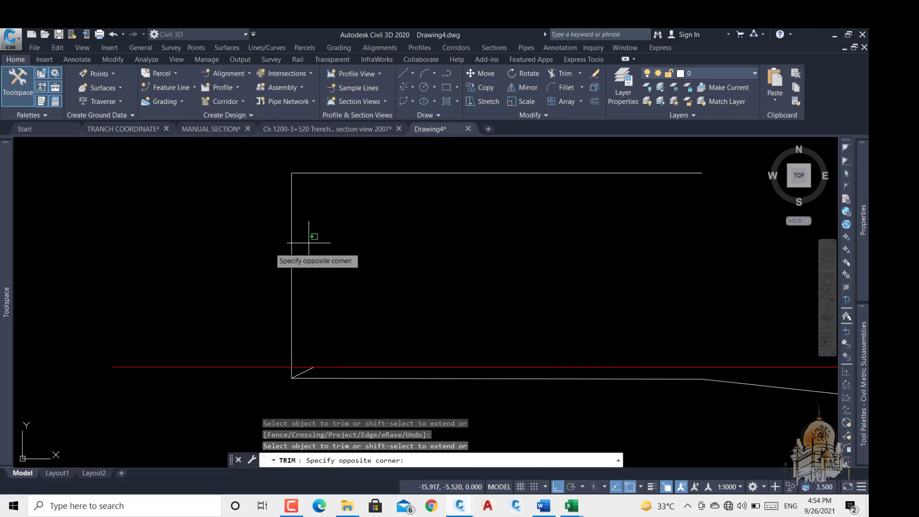
left_click(240, 247)
scroll(307, 378, "up", 3)
scroll(286, 385, "up", 2)
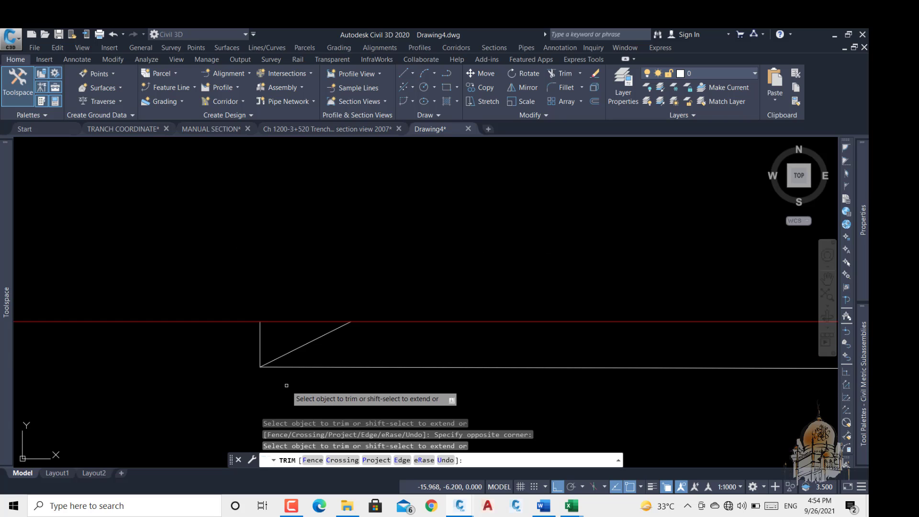
key("Escape")
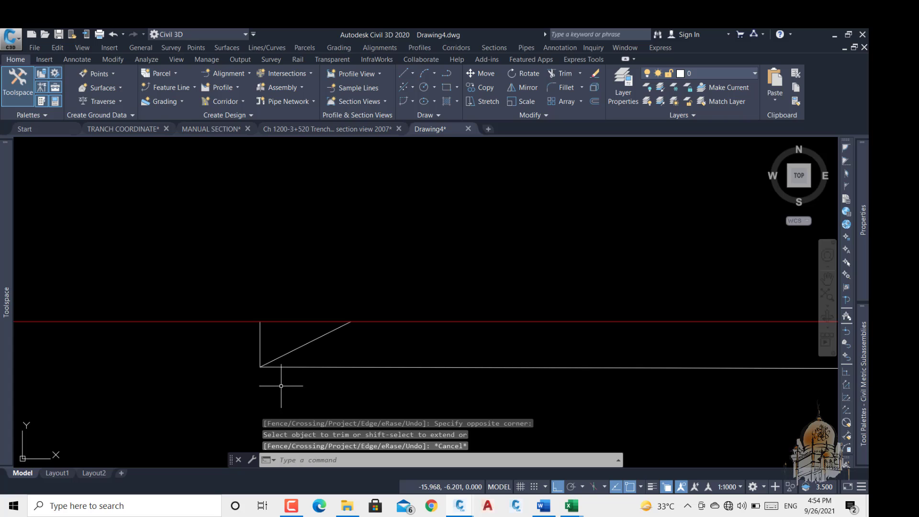
left_click(261, 345)
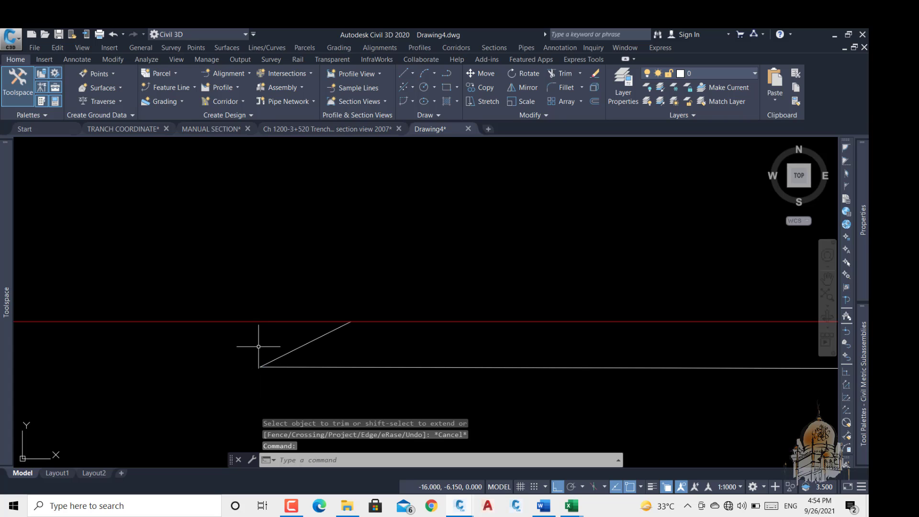
key("Delete")
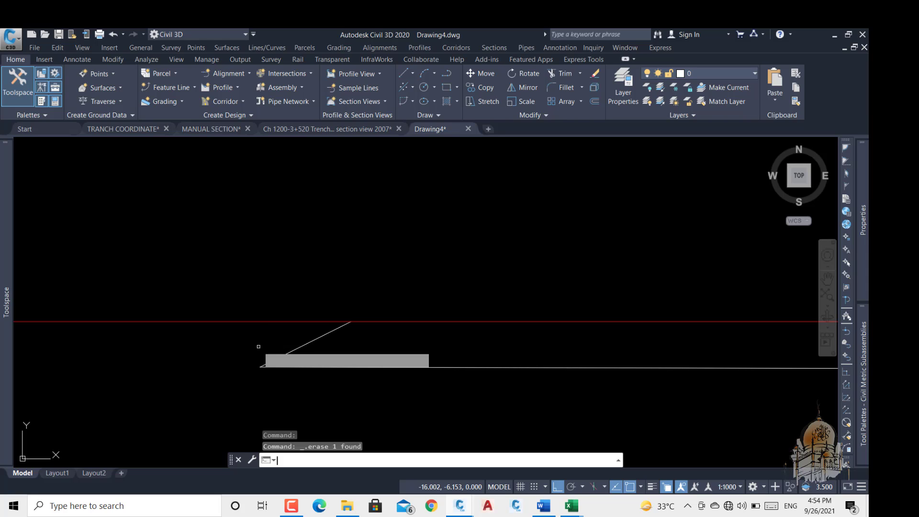
Step: Trim the part of the top red line that extends left beyond the new side slope
key("Return")
key("Return")
left_click(187, 268)
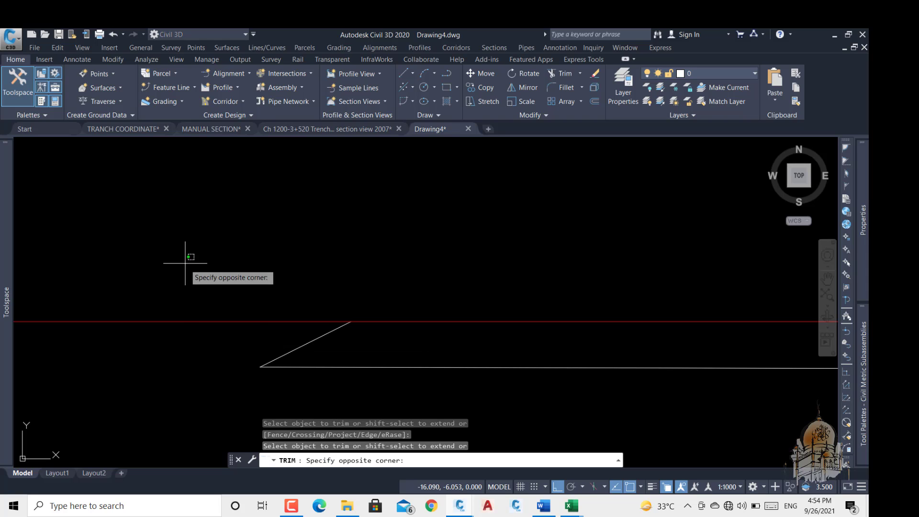
left_click(158, 365)
scroll(225, 320, "down", 5)
scroll(293, 369, "up", 2)
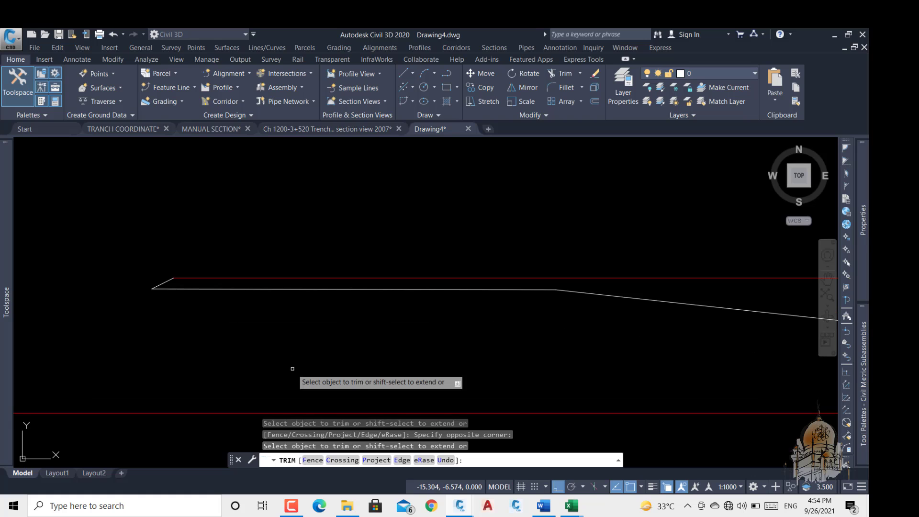
key("Escape")
Step: Create a boundary polyline around the area between the ground line and the top red line, from the centreline to the right side slope
scroll(293, 368, "down", 3)
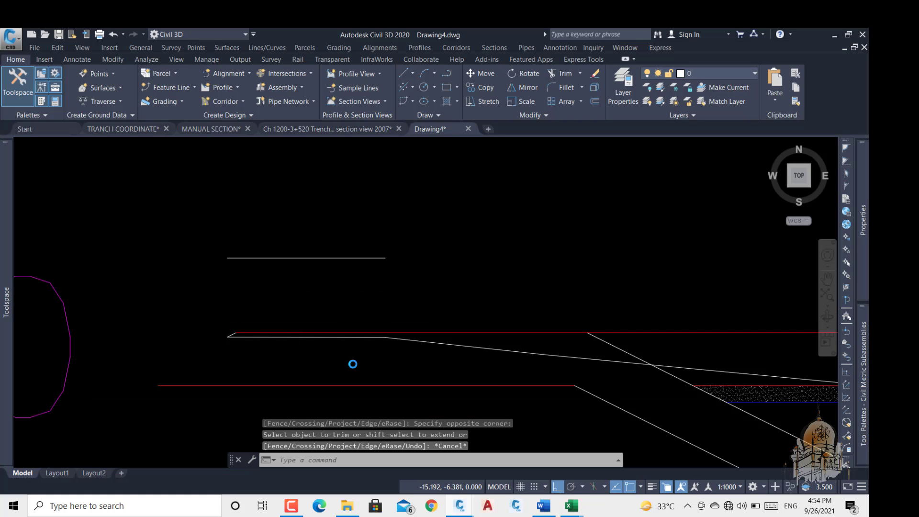
scroll(396, 322, "up", 2)
mouse_move(552, 290)
middle_mouse_down()
mouse_move(431, 285)
mouse_move(275, 308)
middle_mouse_up()
scroll(276, 308, "down", 2)
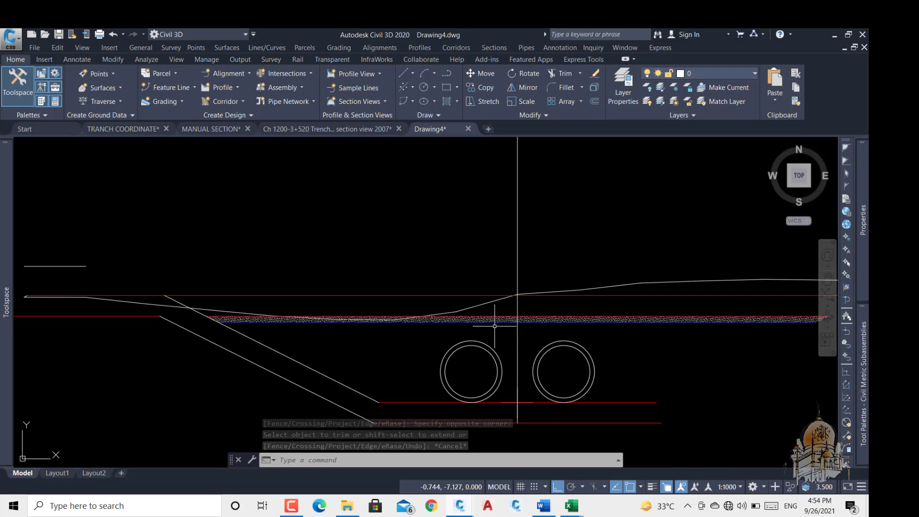
middle_click_drag(517, 399, 274, 381)
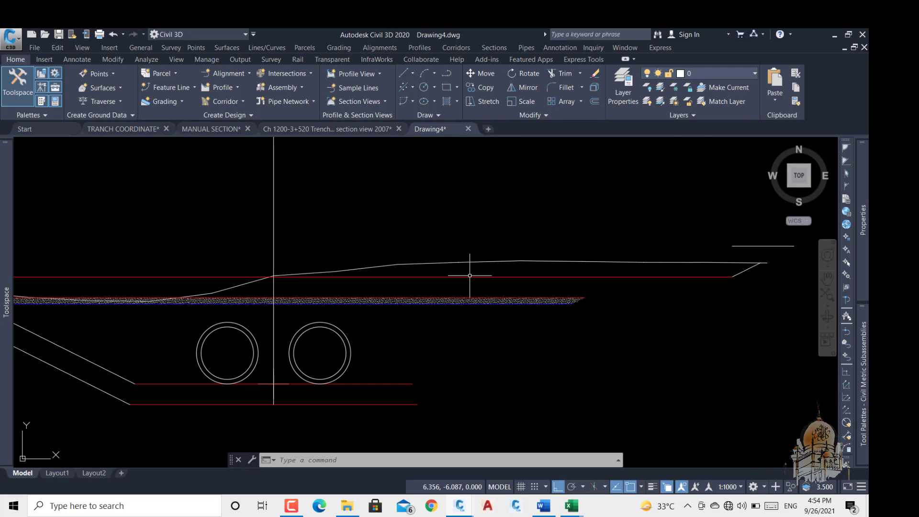
scroll(470, 275, "up", 2)
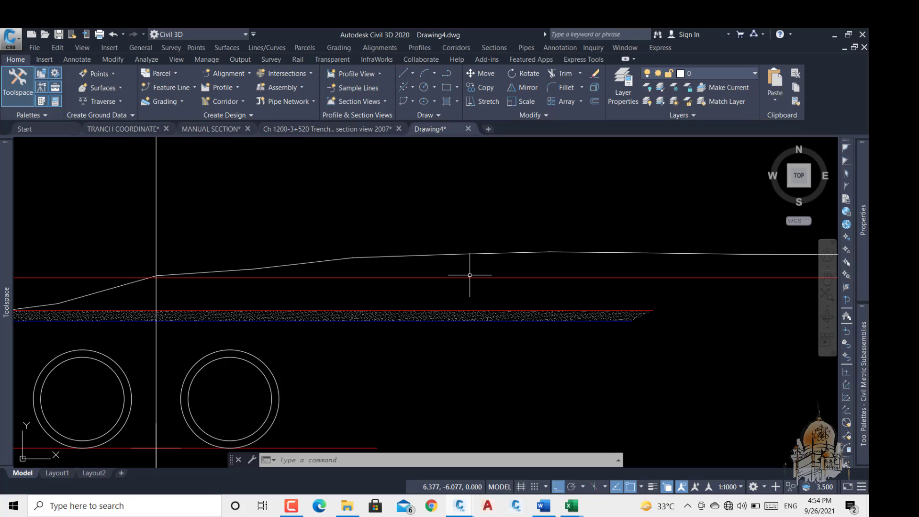
type("BO")
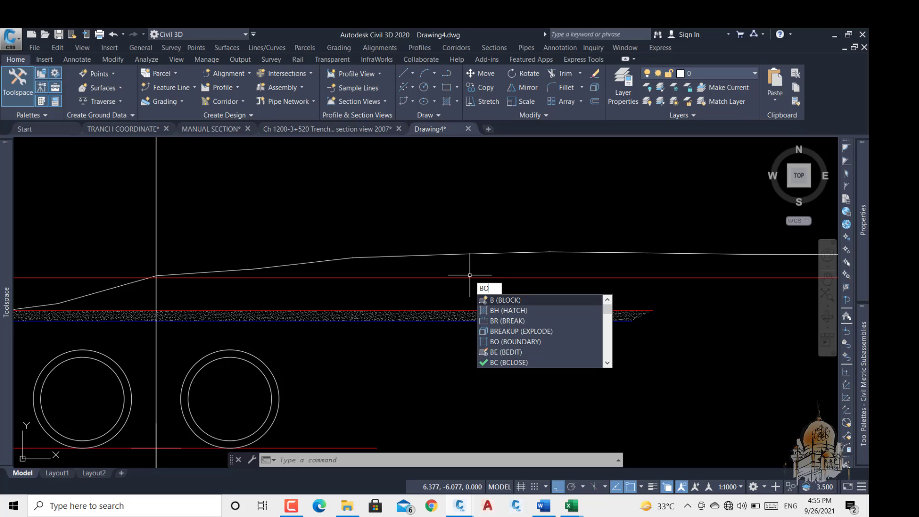
left_click(526, 300)
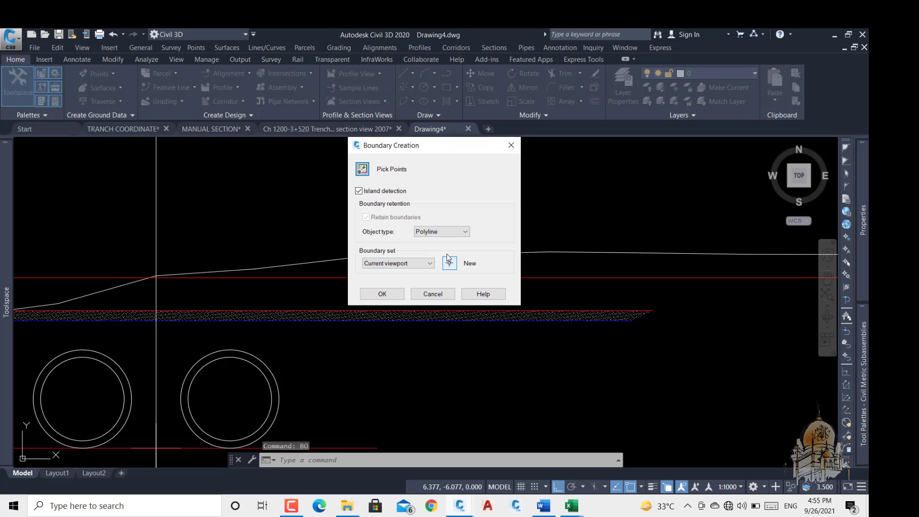
left_click(382, 294)
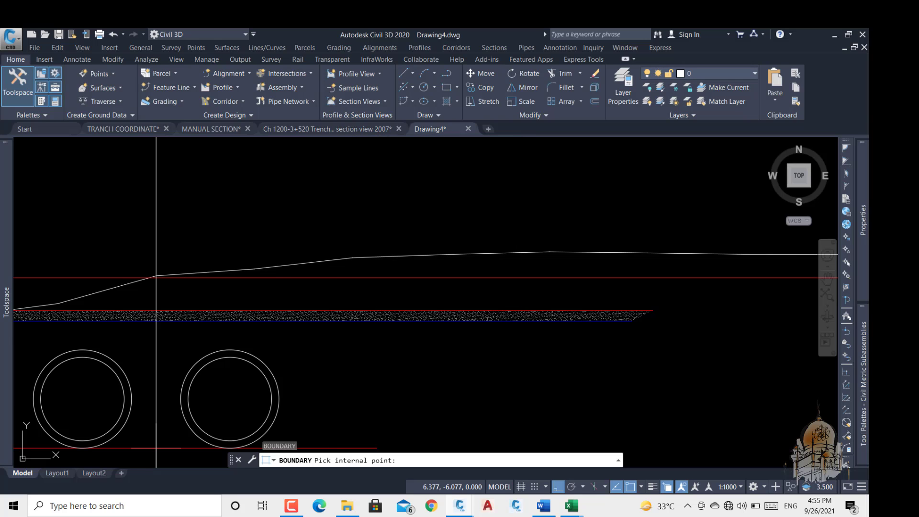
scroll(390, 273, "down", 3)
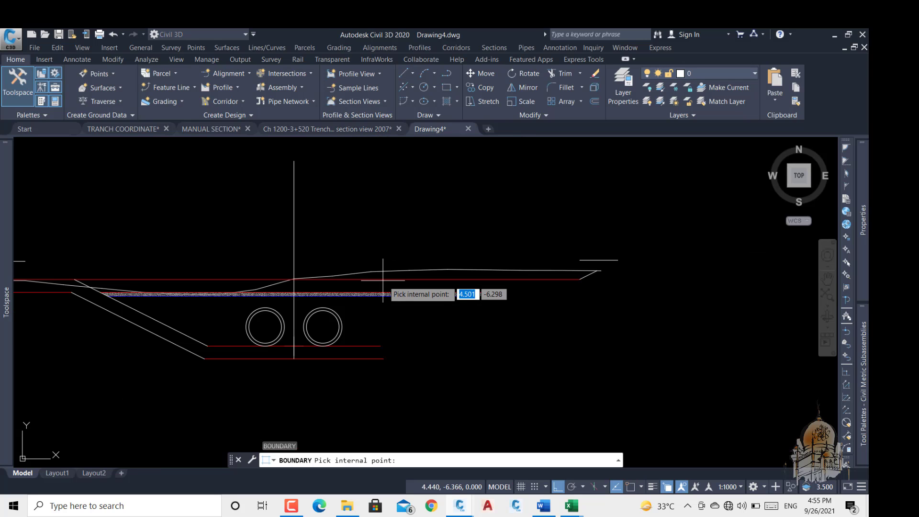
left_click(429, 274)
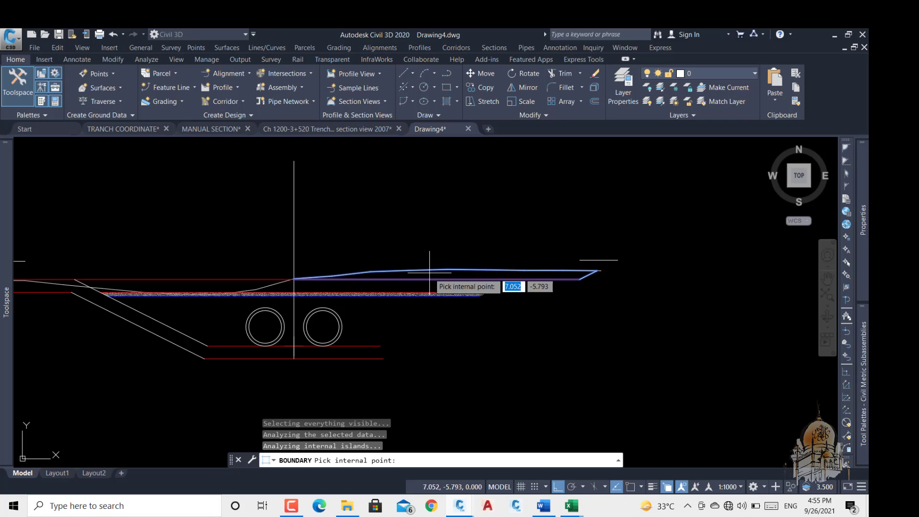
key("Return")
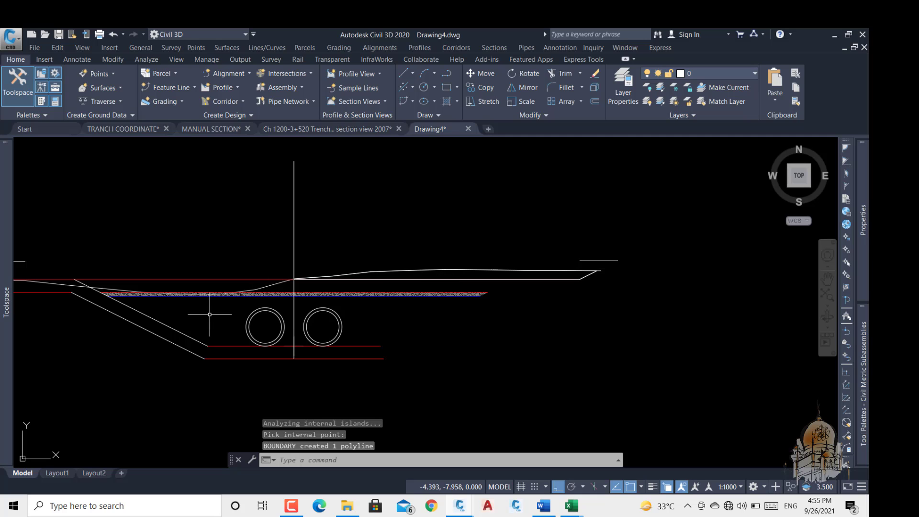
Step: Start a second polyline boundary in the area below the top red line, between the trench's left slope and the centreline
middle_click_drag(210, 315, 402, 298)
scroll(238, 266, "up", 5)
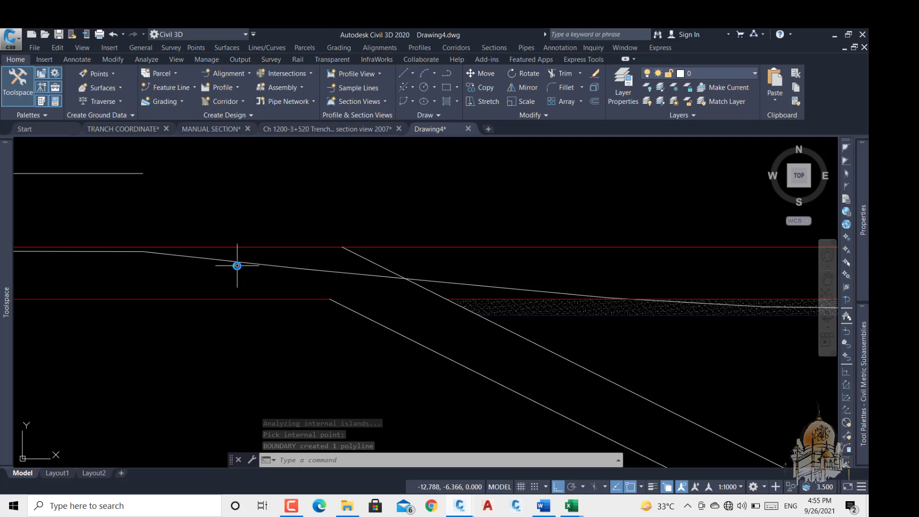
scroll(212, 257, "up", 4)
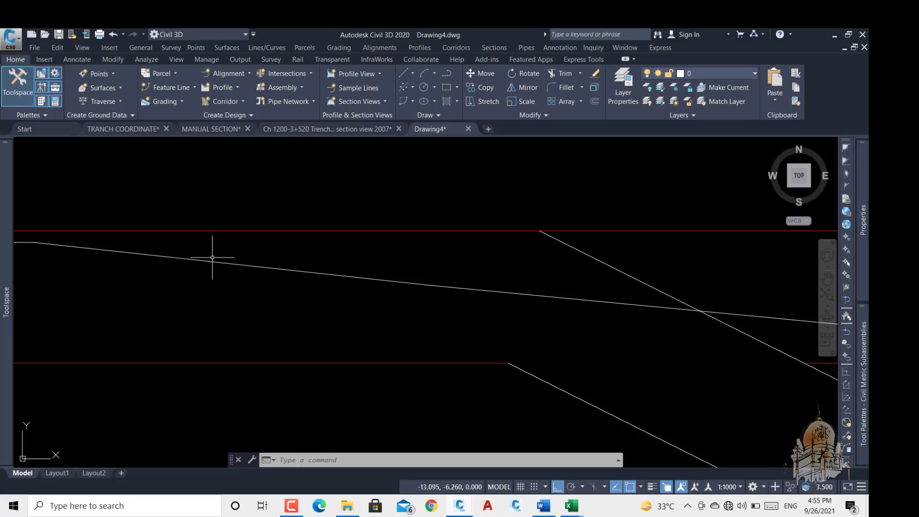
scroll(212, 258, "down", 5)
scroll(418, 276, "down", 2)
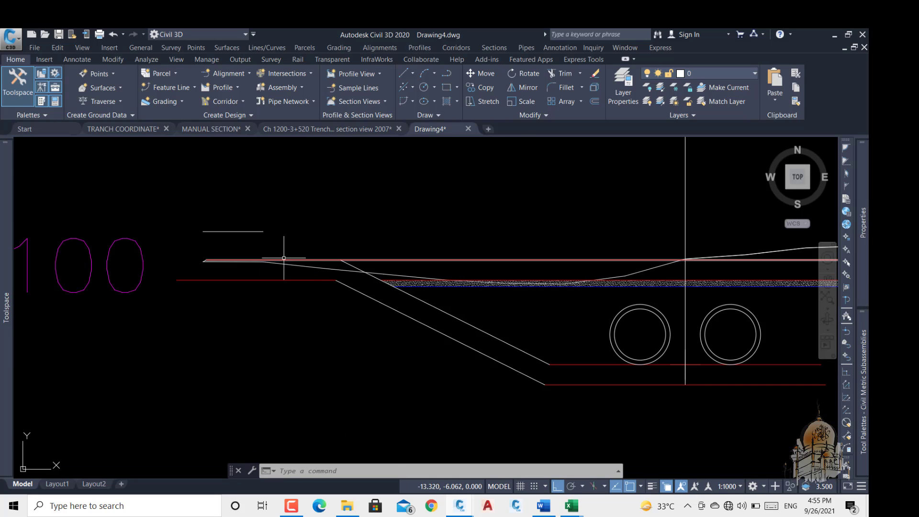
middle_click_drag(564, 273, 276, 261)
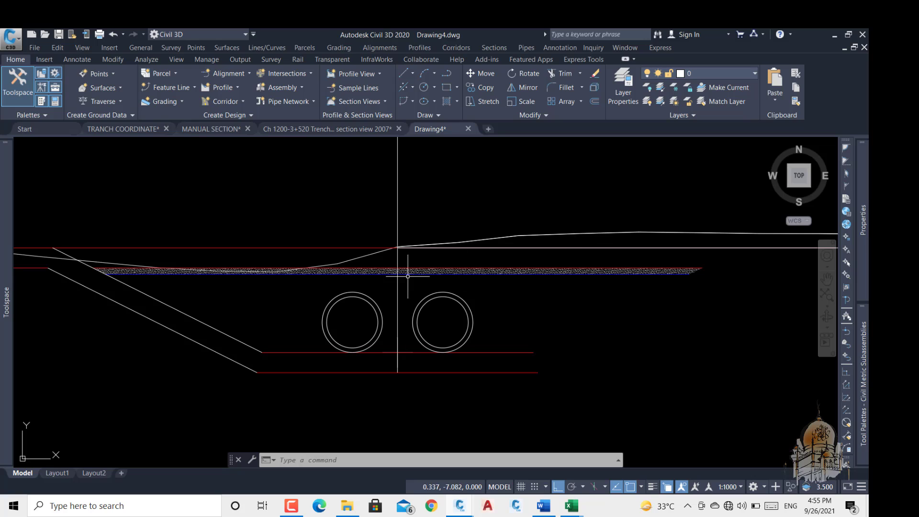
type("B")
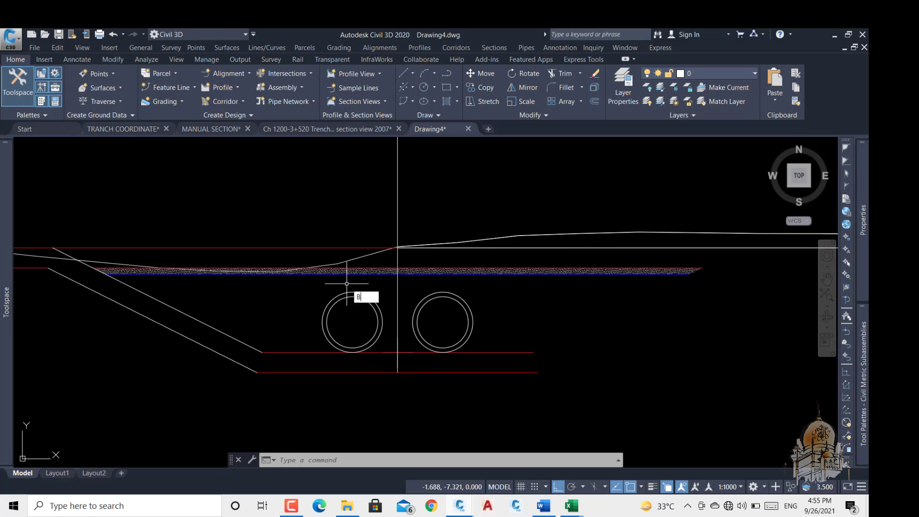
type("O")
key("Return")
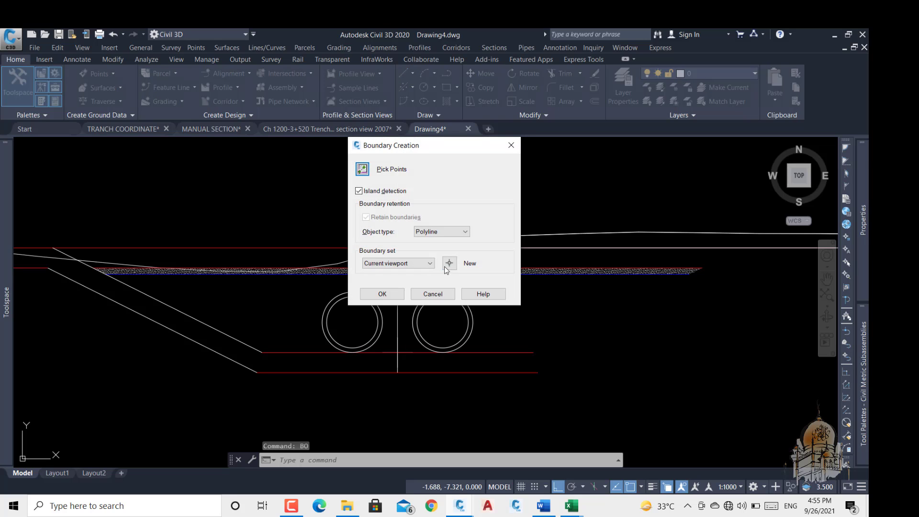
left_click(382, 294)
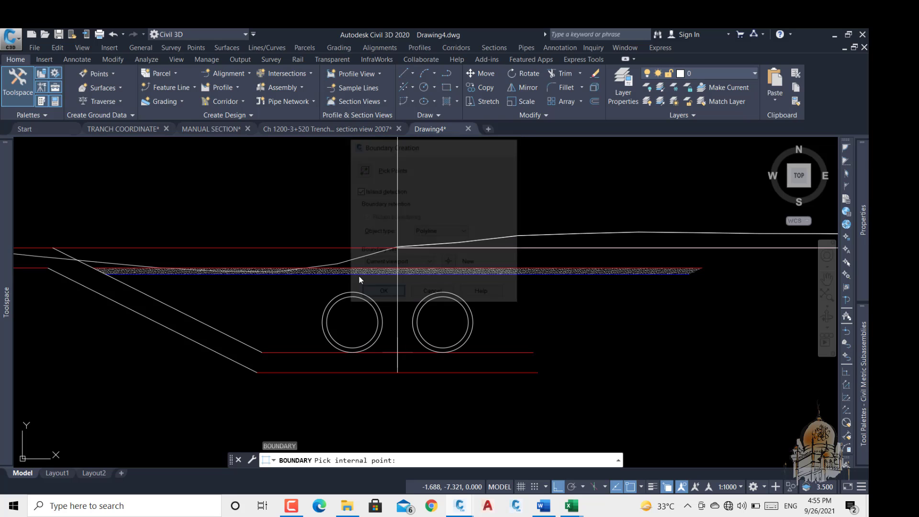
left_click(318, 256)
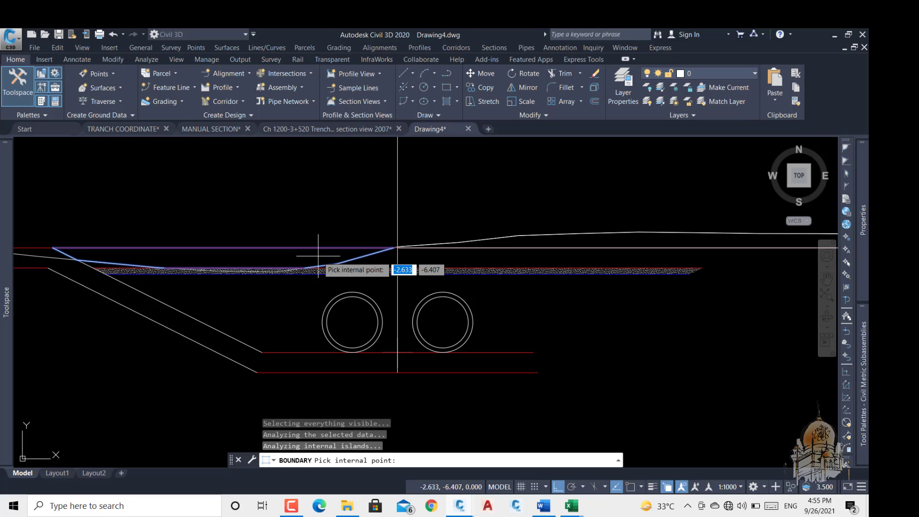
Step: Try to include the narrow area left of the trench slope, between top red line and ground, then finish the boundary
middle_click_drag(318, 257, 564, 247)
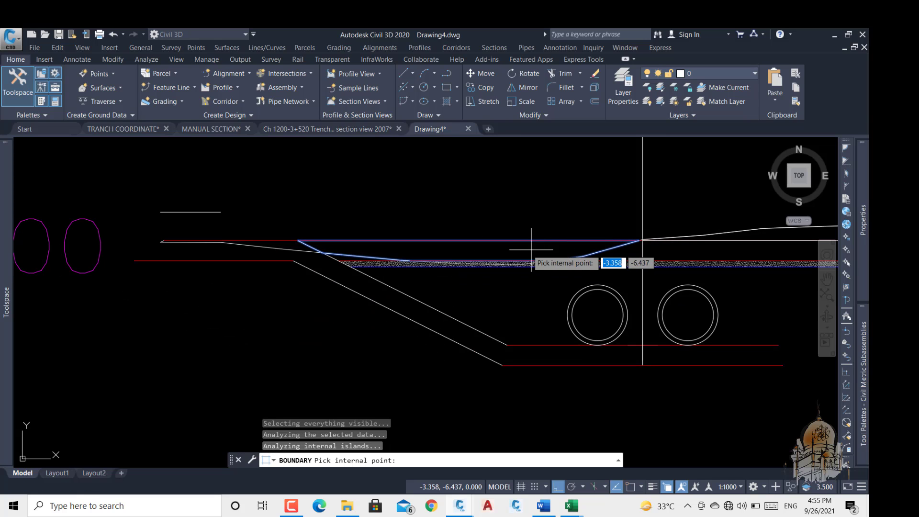
scroll(275, 246, "up", 6)
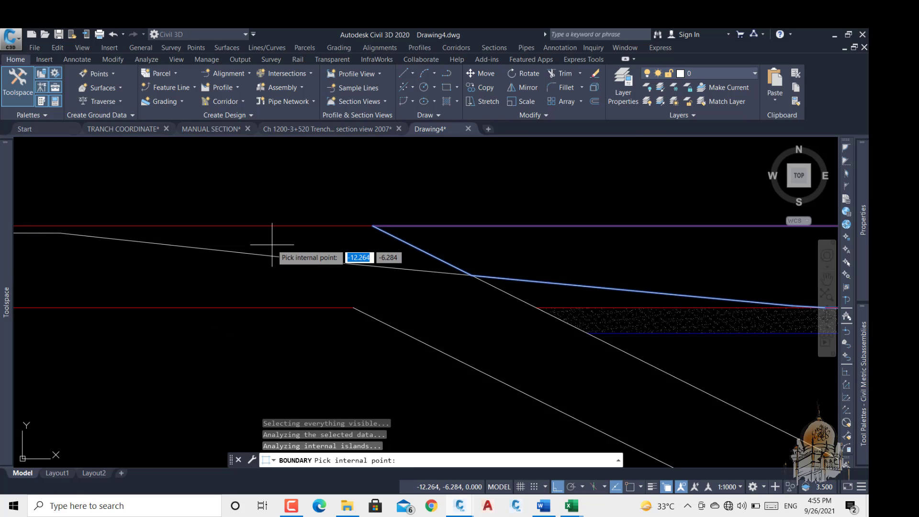
left_click(272, 244)
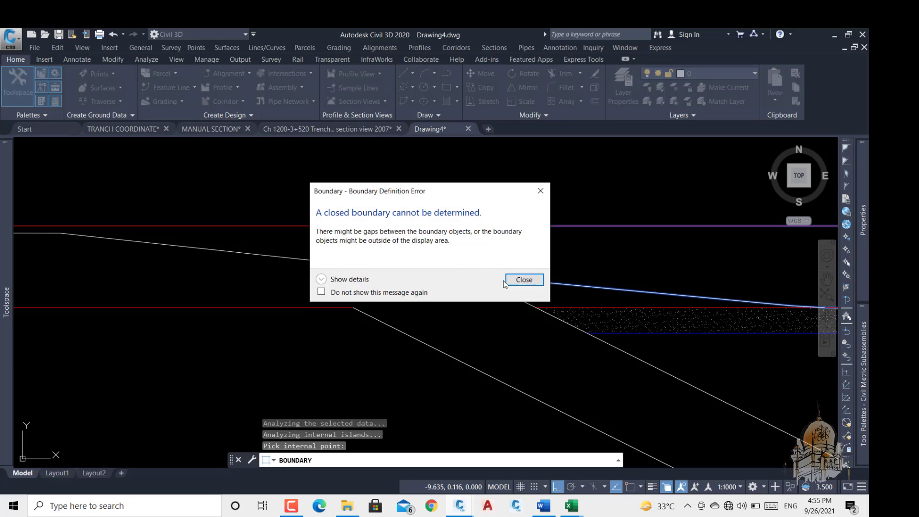
left_click(520, 280)
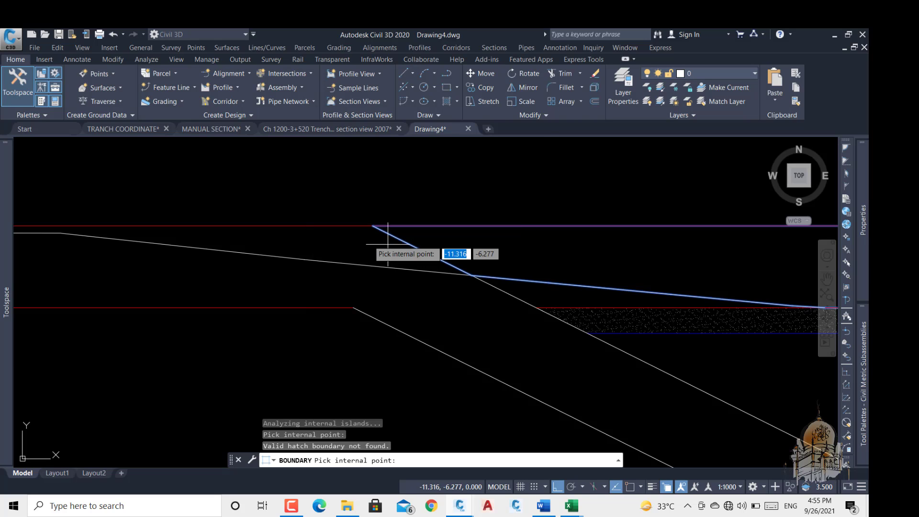
scroll(513, 281, "down", 2)
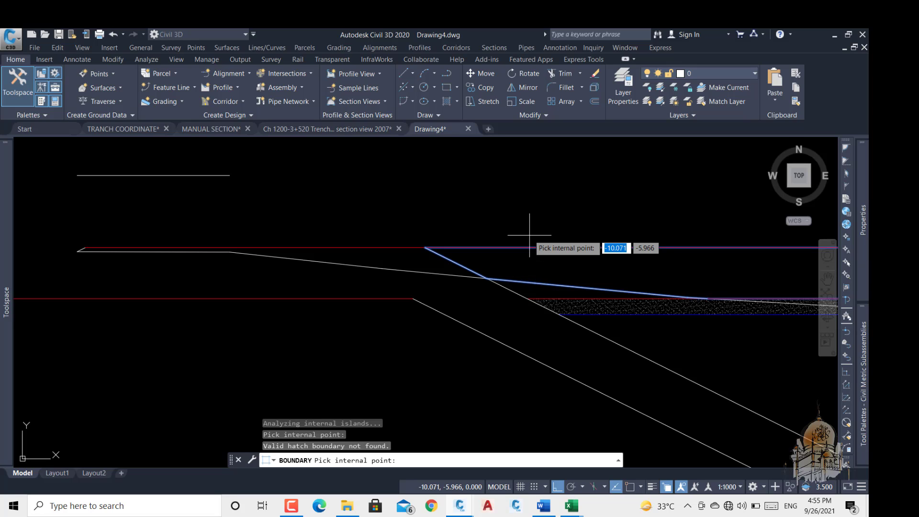
key("Return")
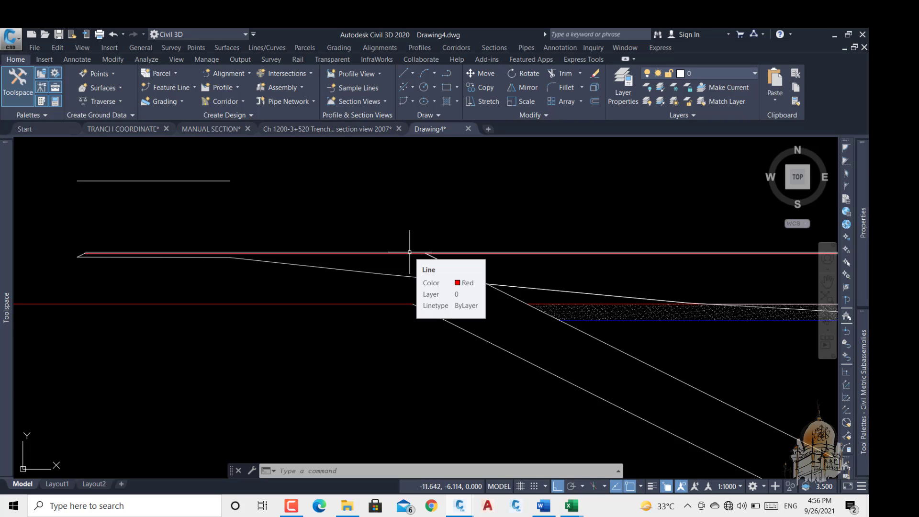
Step: Draw an open four-segment polyline above the 0+100 section, starting with a horizontal segment at the right and continuing with Ortho off
scroll(410, 252, "down", 6)
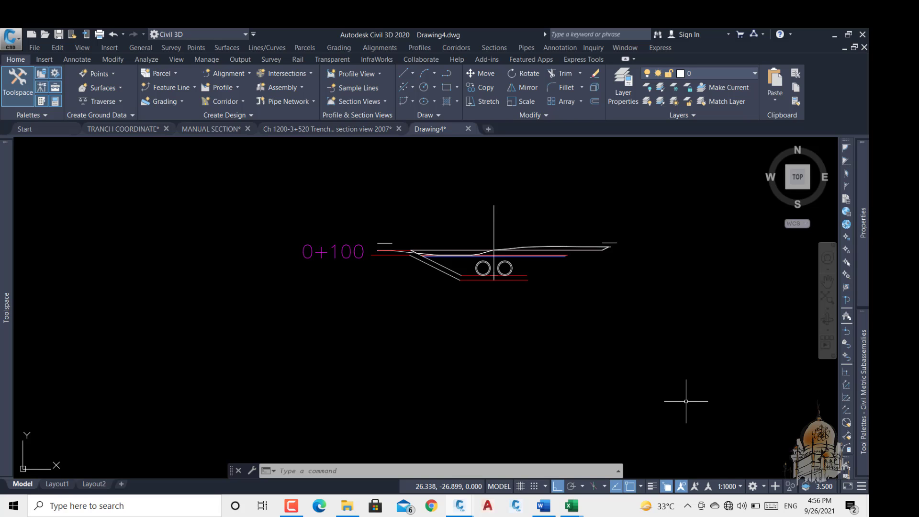
middle_click_drag(547, 354, 538, 423)
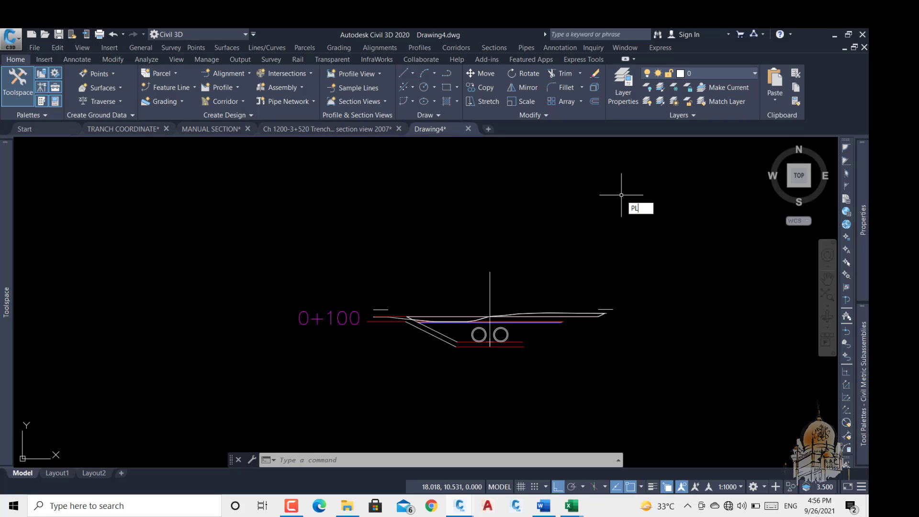
type("pl")
key("Return")
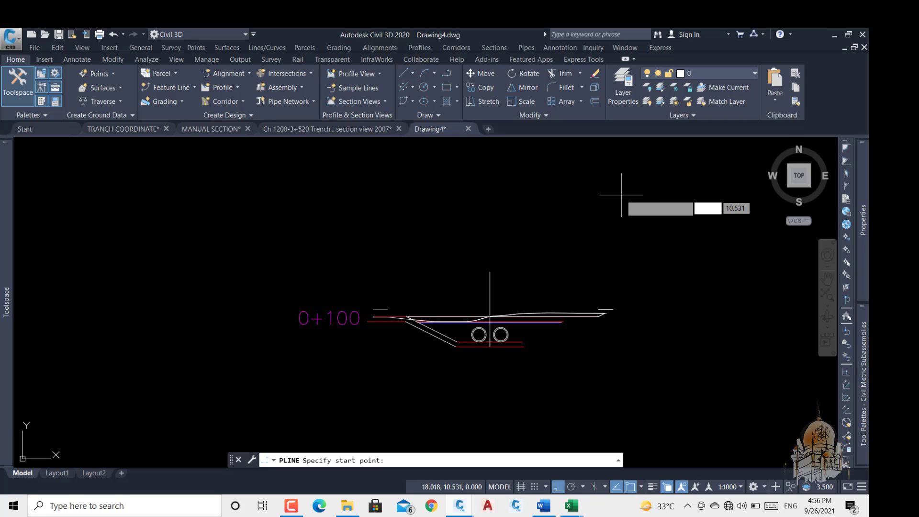
left_click(654, 164)
left_click(575, 215)
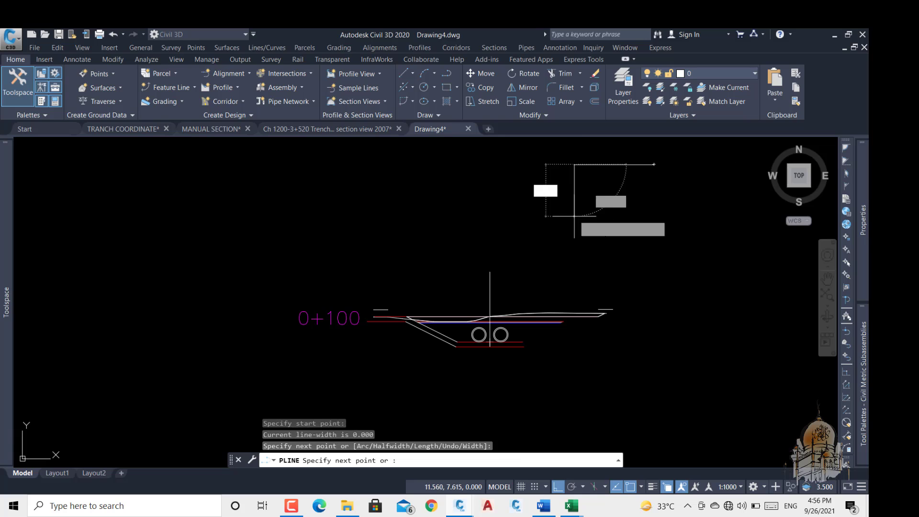
left_click(557, 489)
left_click(468, 197)
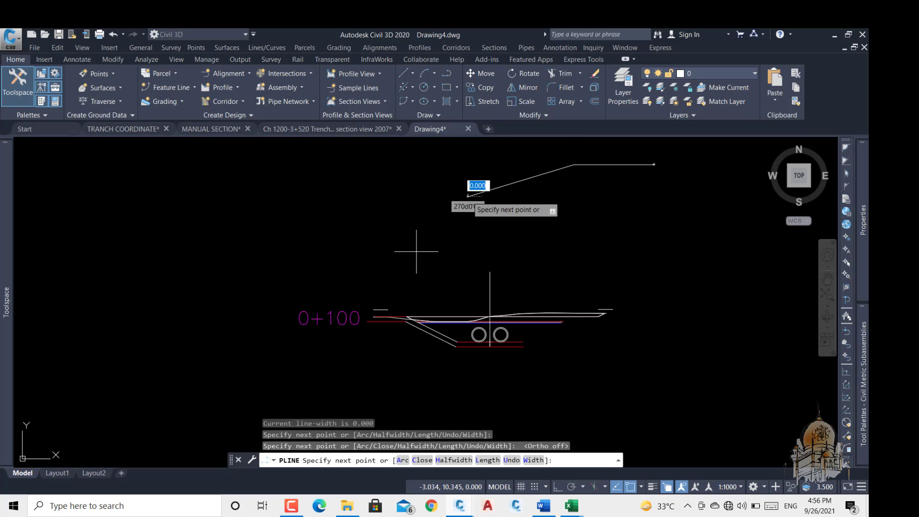
left_click(417, 258)
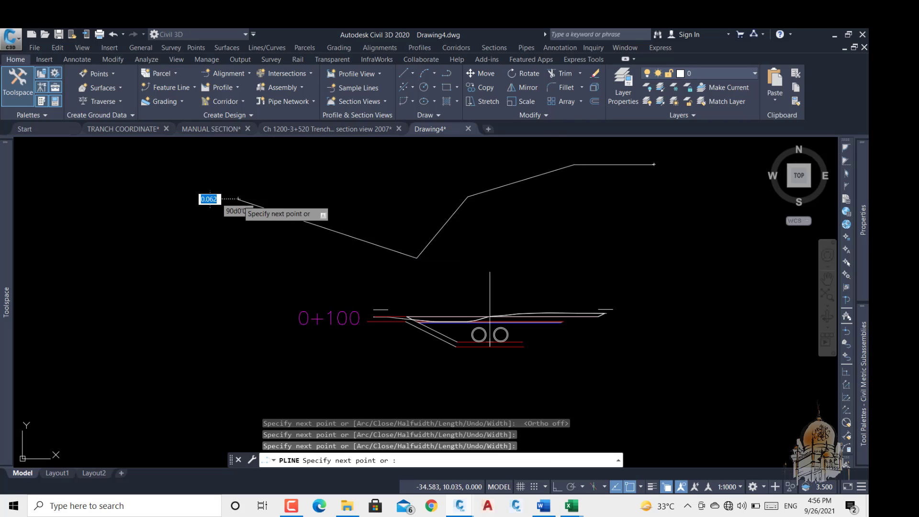
right_click(239, 202)
left_click(264, 209)
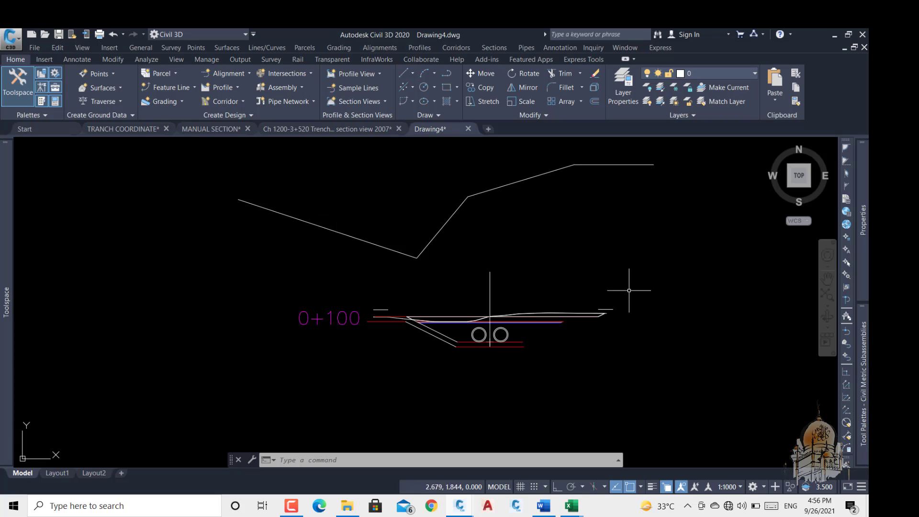
Step: Erase the short horizontal line above the ground line's right end
scroll(592, 314, "up", 6)
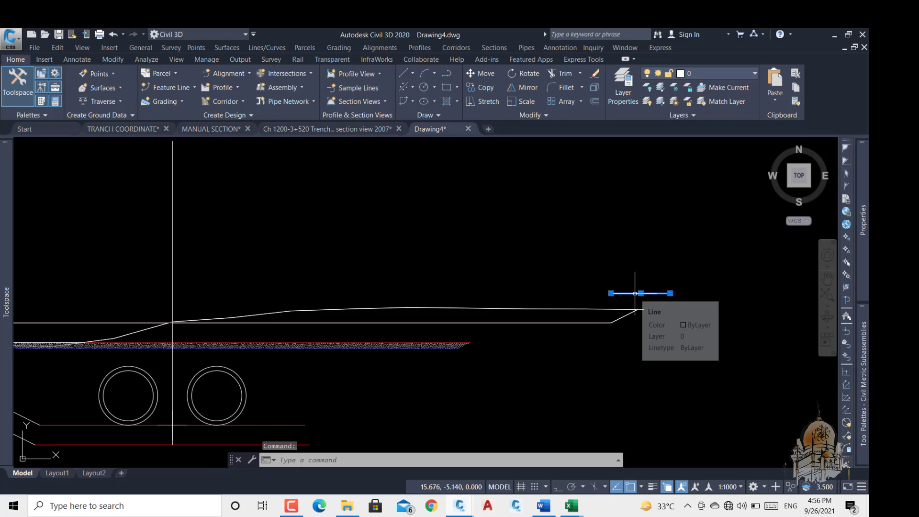
key("Delete")
scroll(637, 297, "down", 8)
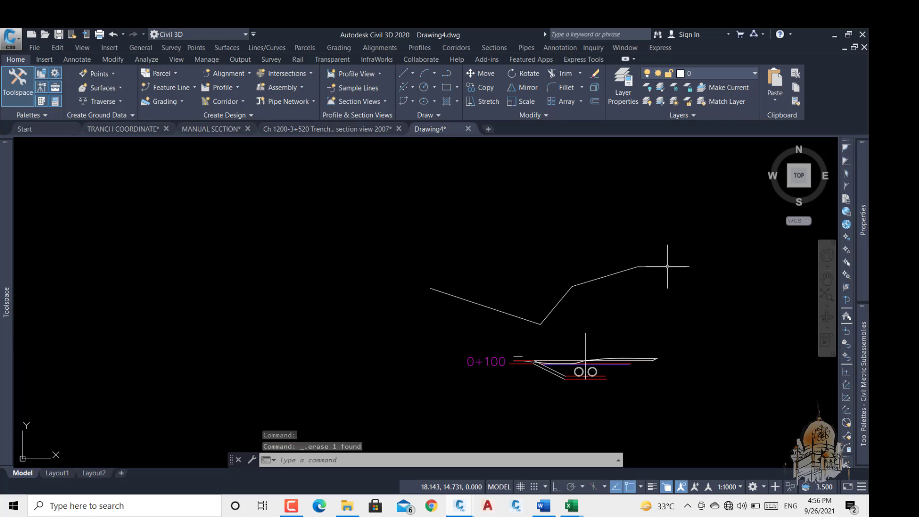
Step: Stretch the right end of the polyline above the 0+100 section outward so its last segment is about 50 units long
left_click(666, 264)
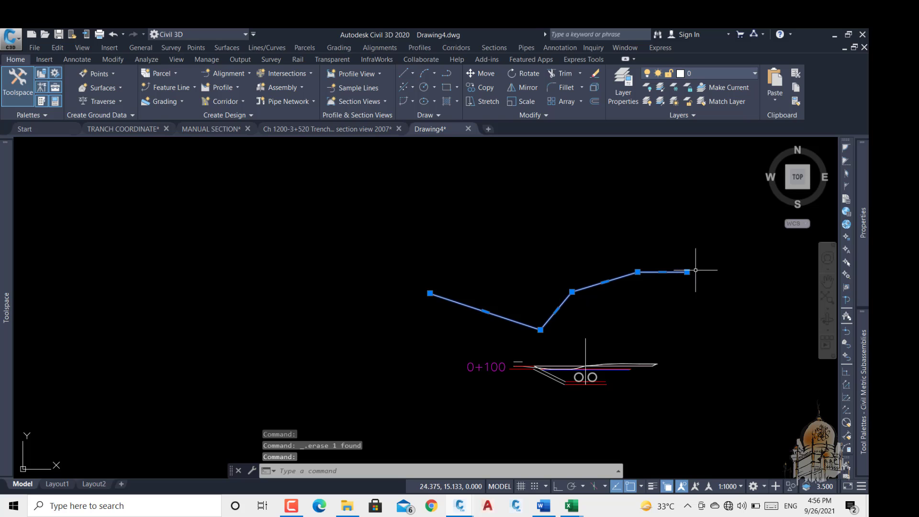
left_click(687, 271)
middle_click_drag(688, 272, 531, 297)
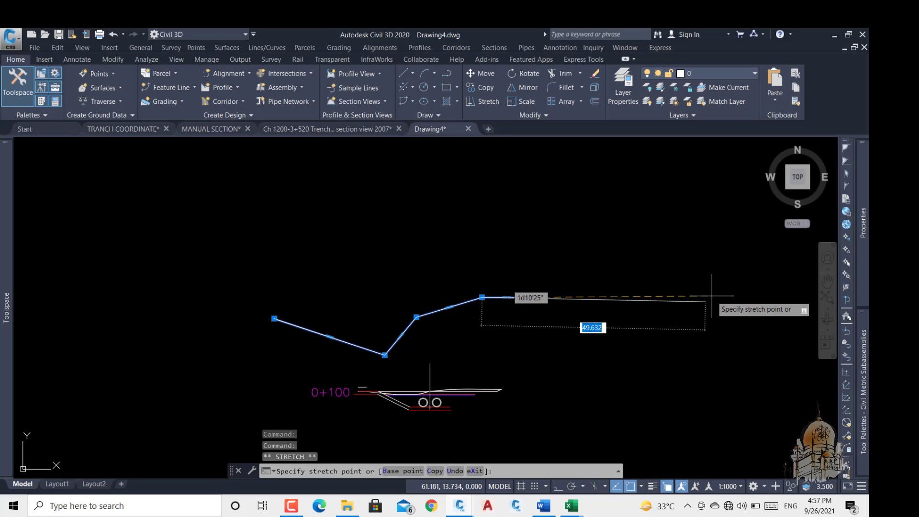
left_click(712, 295)
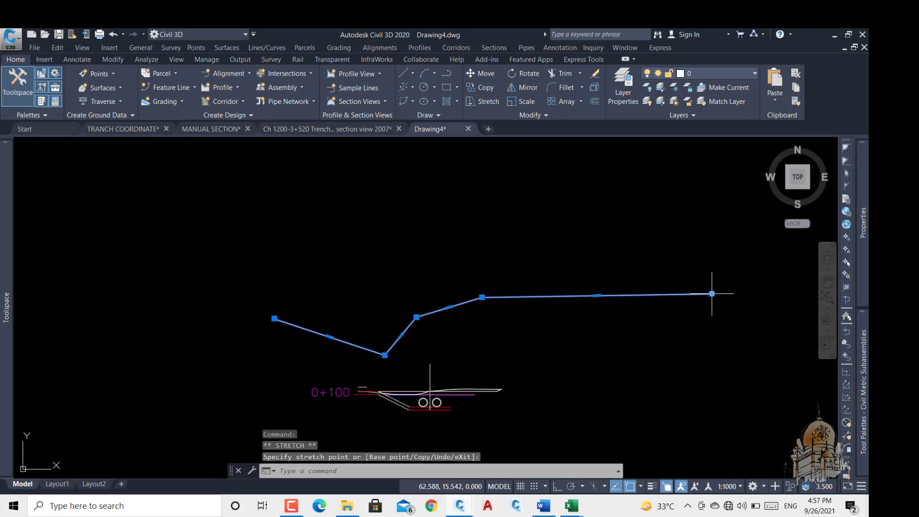
key("Delete")
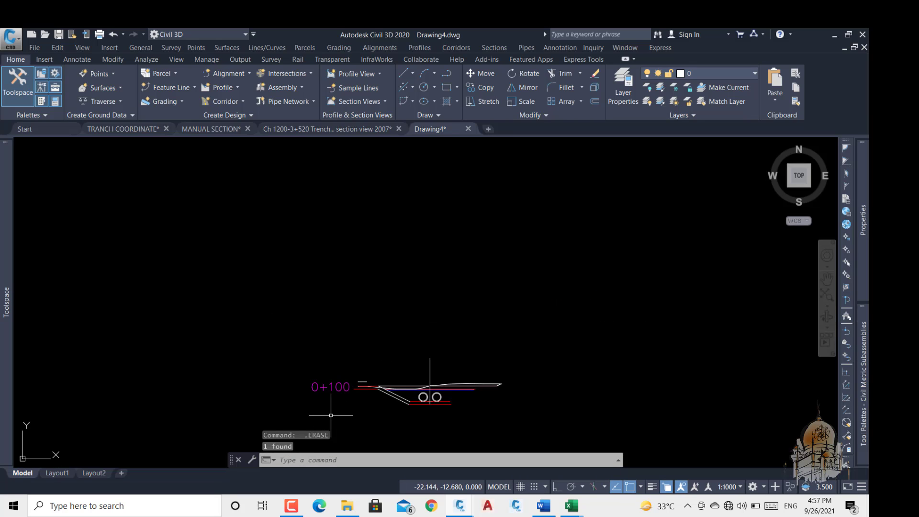
key("ctrl+z")
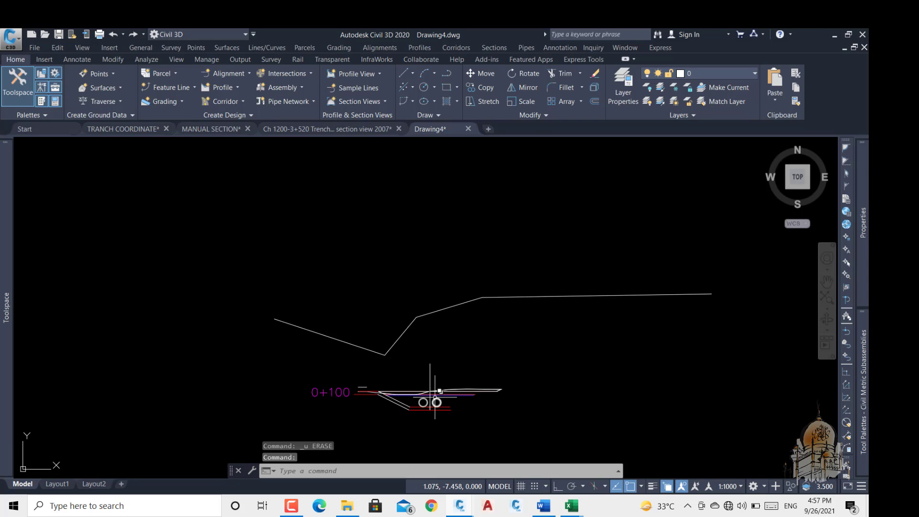
Step: Try to extend the short slope line at the section's right end to the long polyline above it
type("EX")
key("Return")
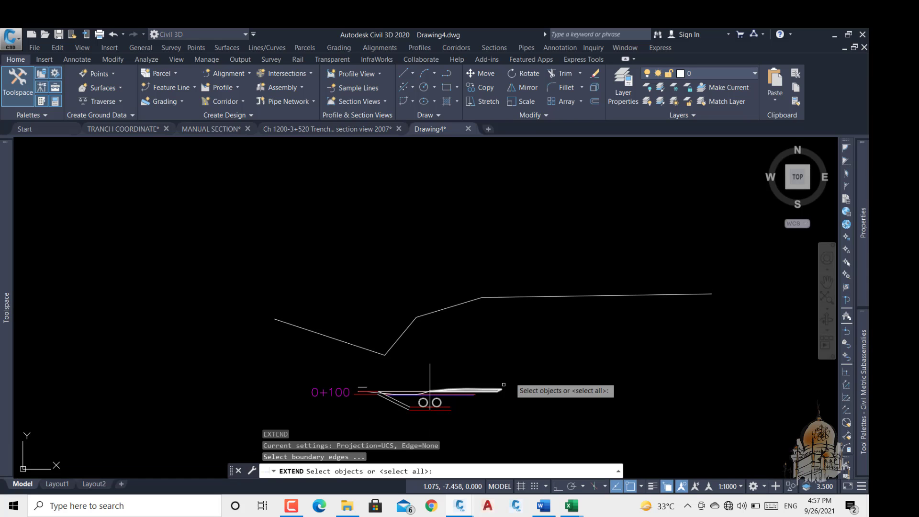
left_click(575, 293)
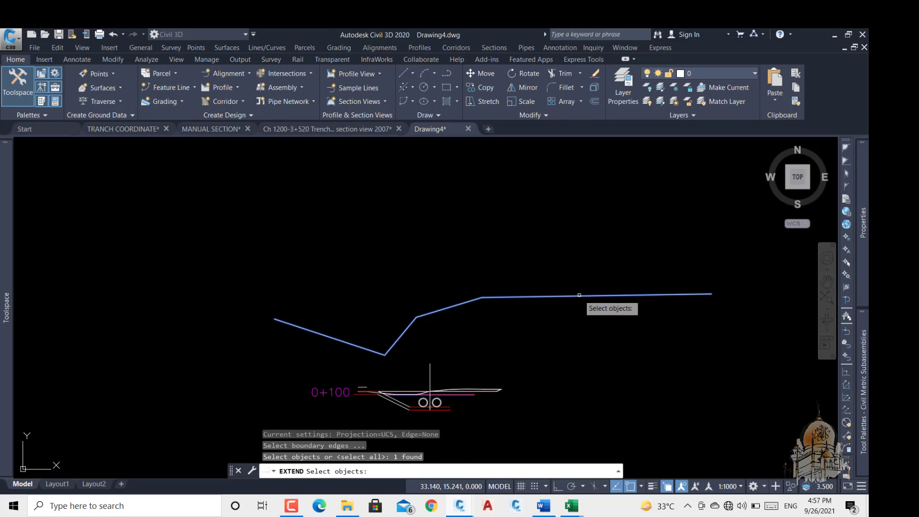
key("Return")
scroll(515, 391, "up", 5)
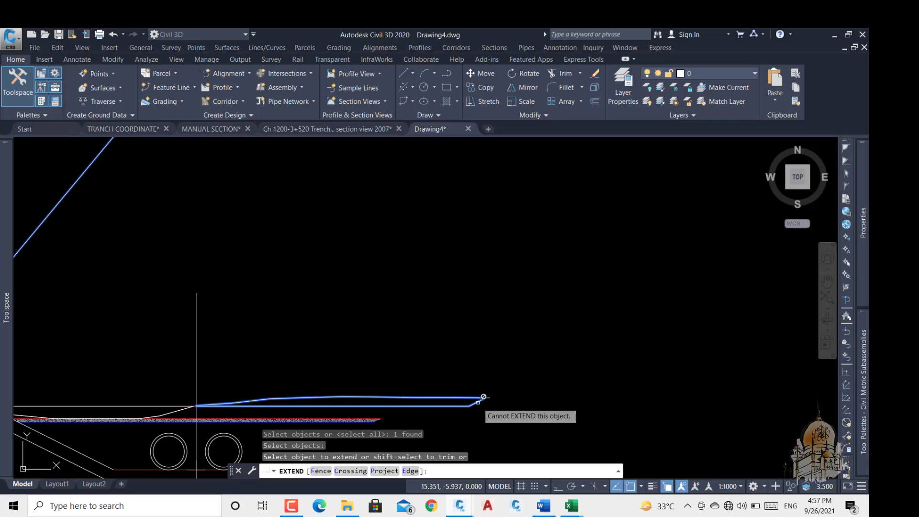
left_click(488, 397)
left_click(515, 438)
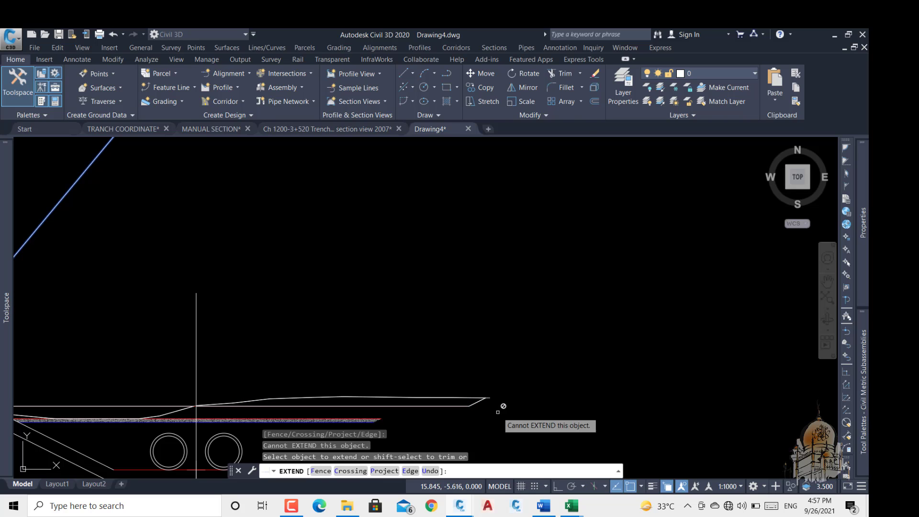
left_click(484, 399)
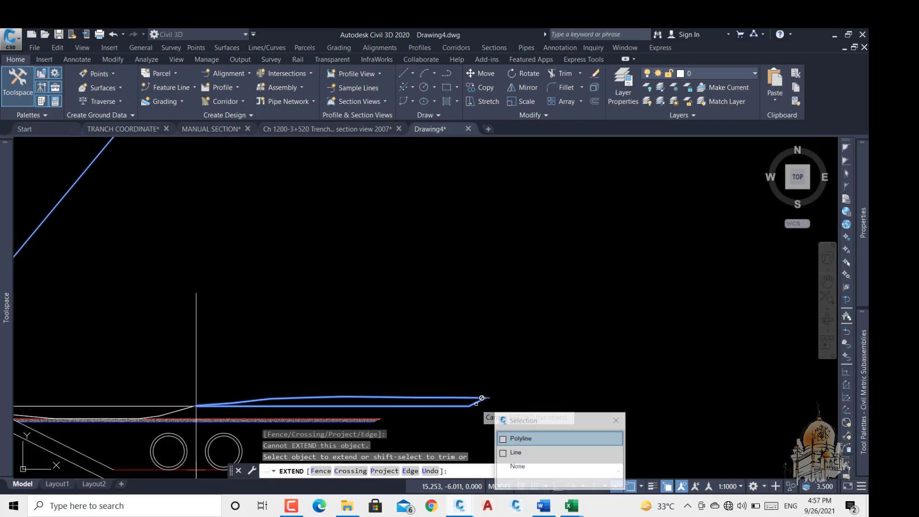
left_click(520, 458)
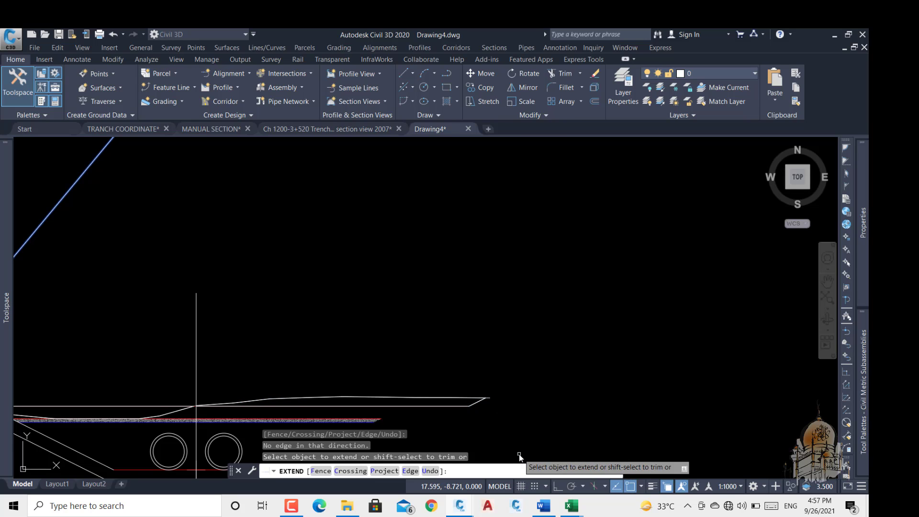
scroll(508, 424, "down", 8)
key("Escape")
Step: Erase the closed boundary polyline between the ground line and the top red line, right of the centreline
scroll(509, 424, "up", 10)
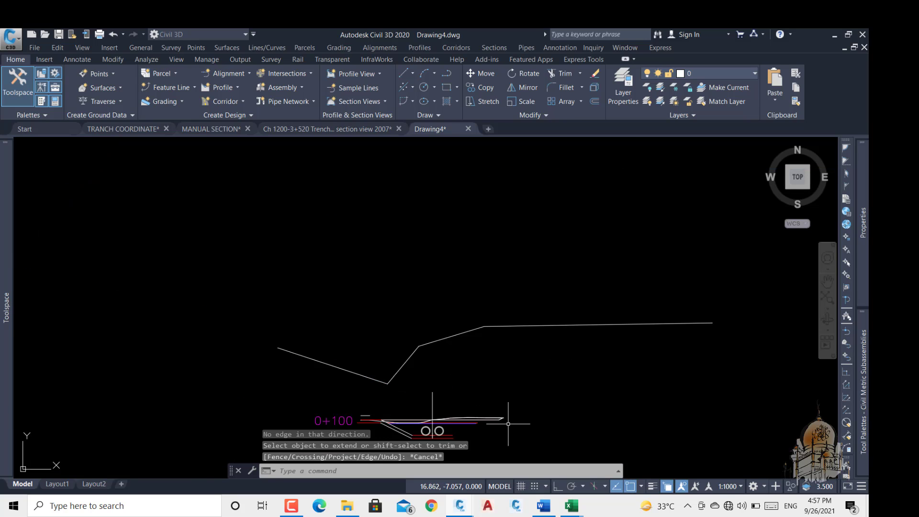
left_click(507, 425)
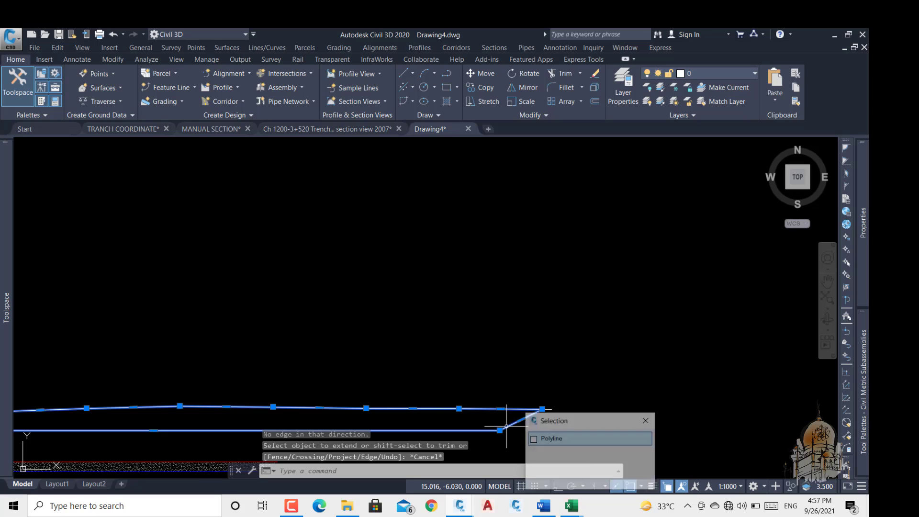
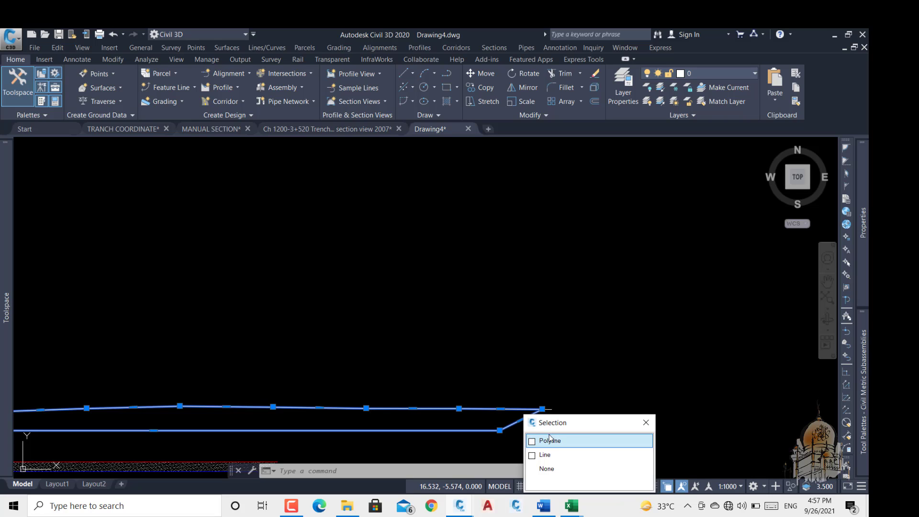
left_click_drag(558, 422, 576, 333)
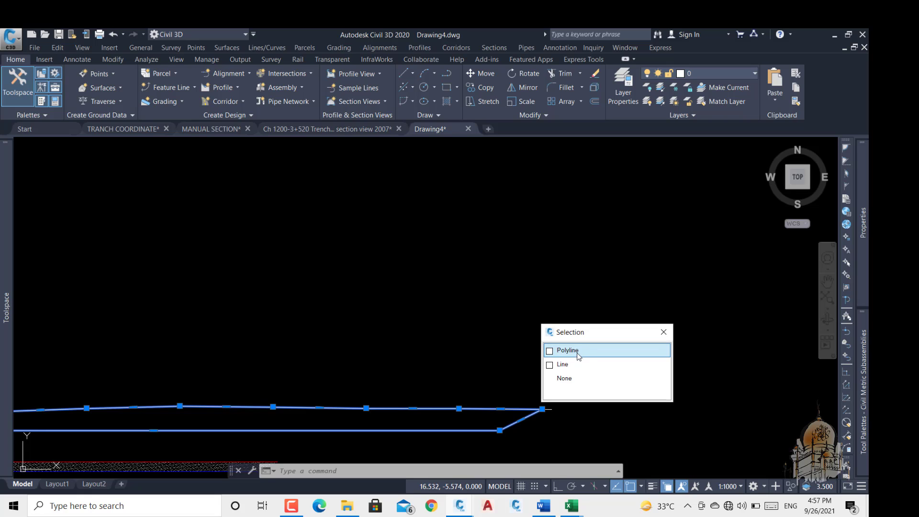
left_click(578, 352)
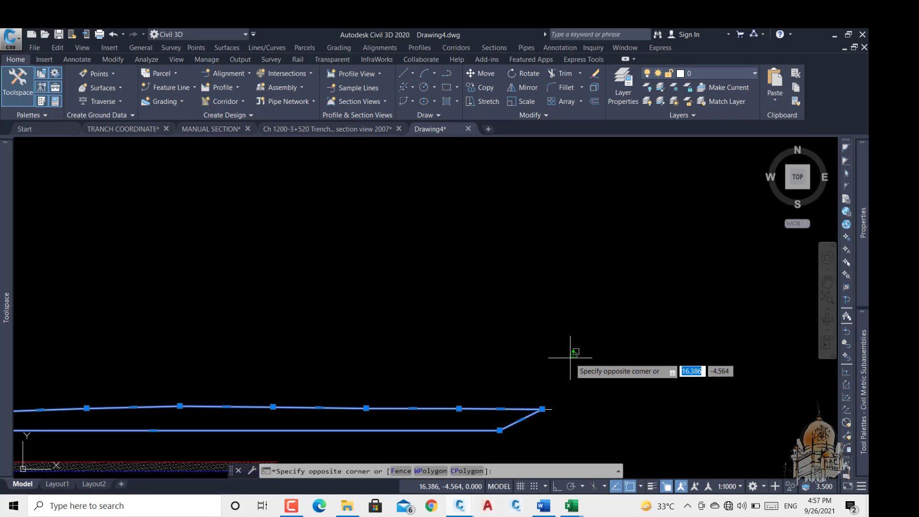
left_click(571, 357)
key("Delete")
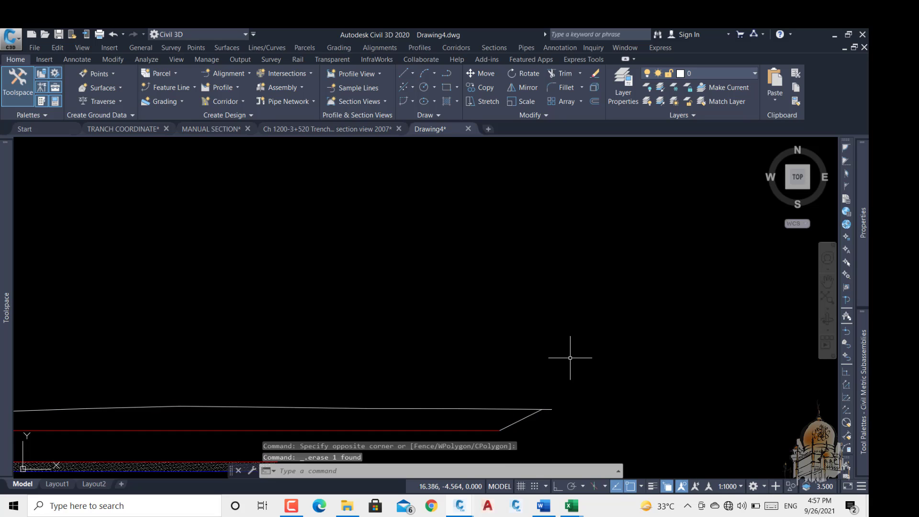
left_click(527, 416)
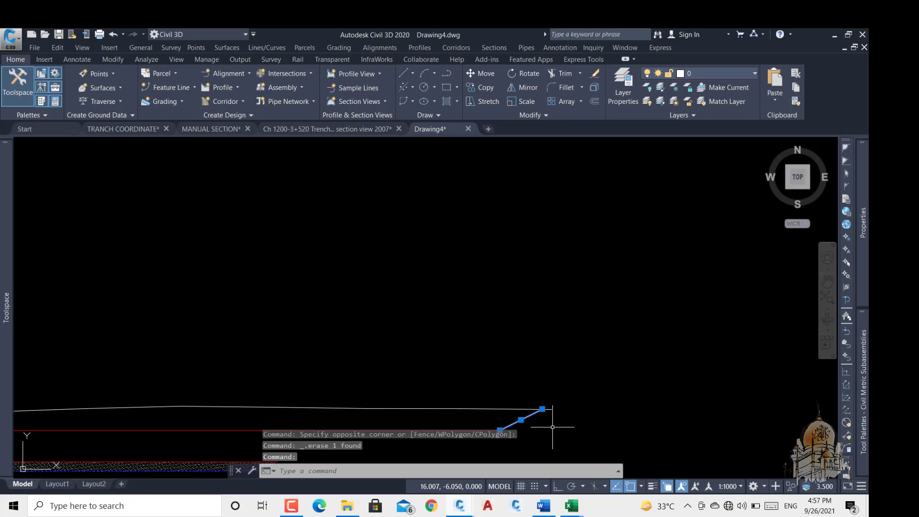
key("Return")
scroll(553, 427, "down", 1)
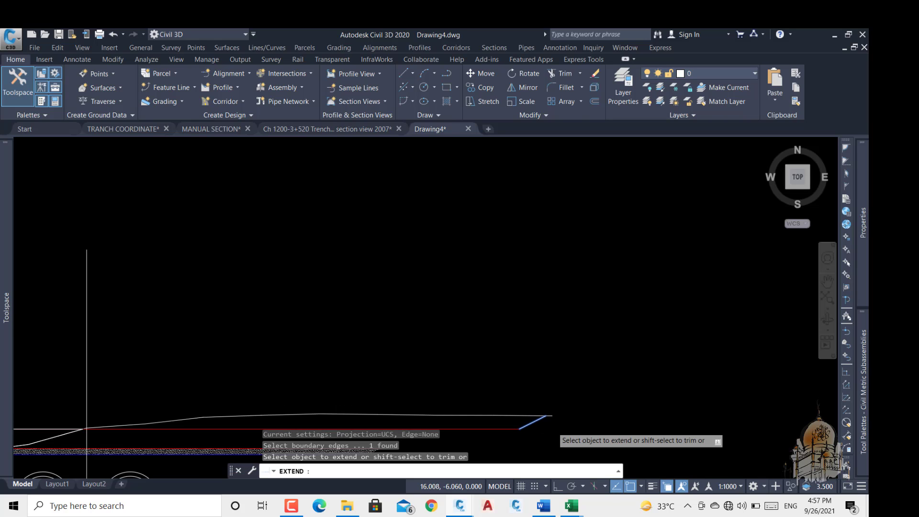
middle_click_drag(593, 304, 541, 334)
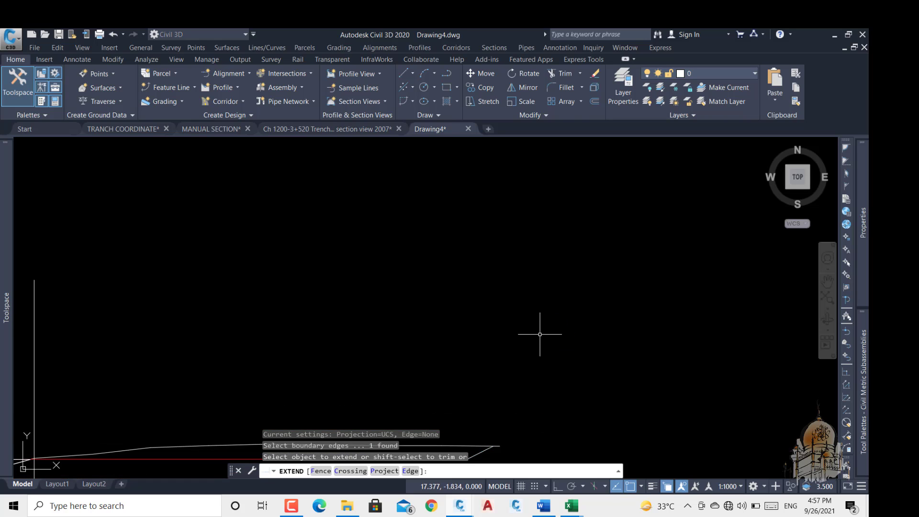
key("Escape")
Step: Try to extend the long polyline above the section, using all objects as boundary edges
scroll(540, 335, "down", 5)
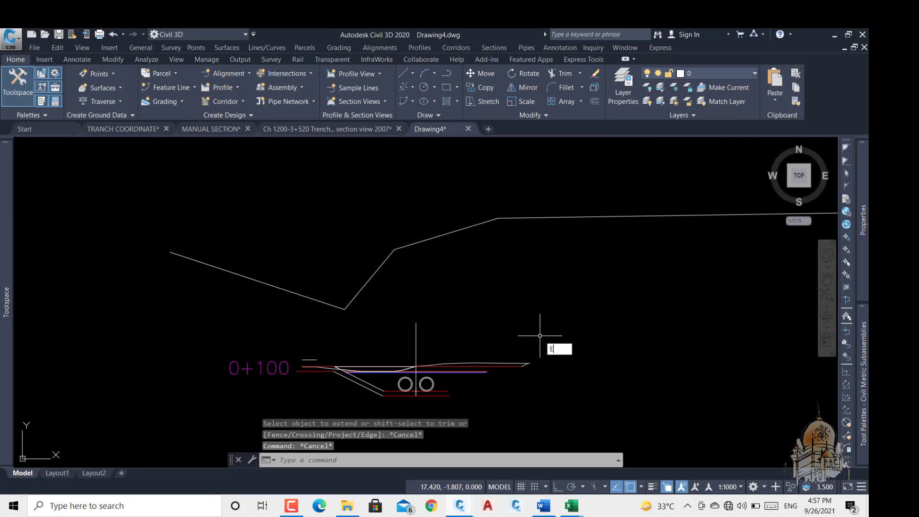
key("Return")
key("Return")
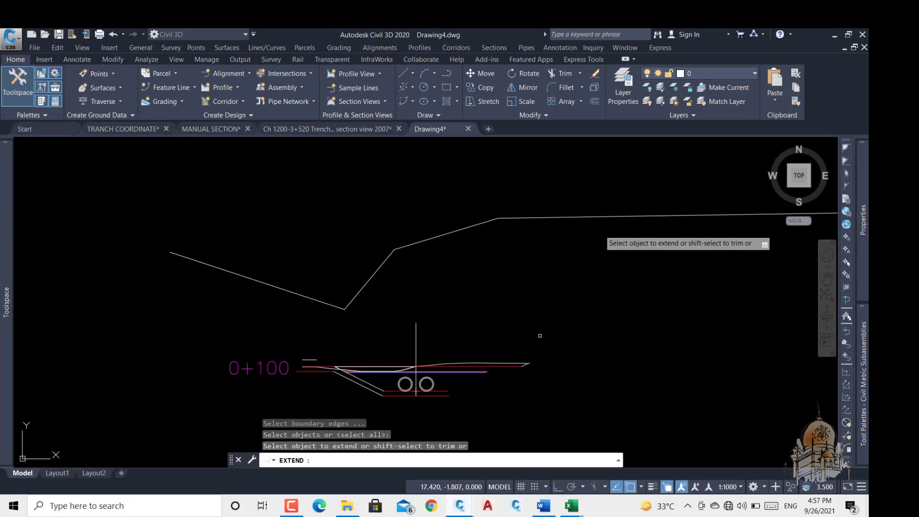
left_click(629, 217)
key("Return")
key("Return")
key("Return")
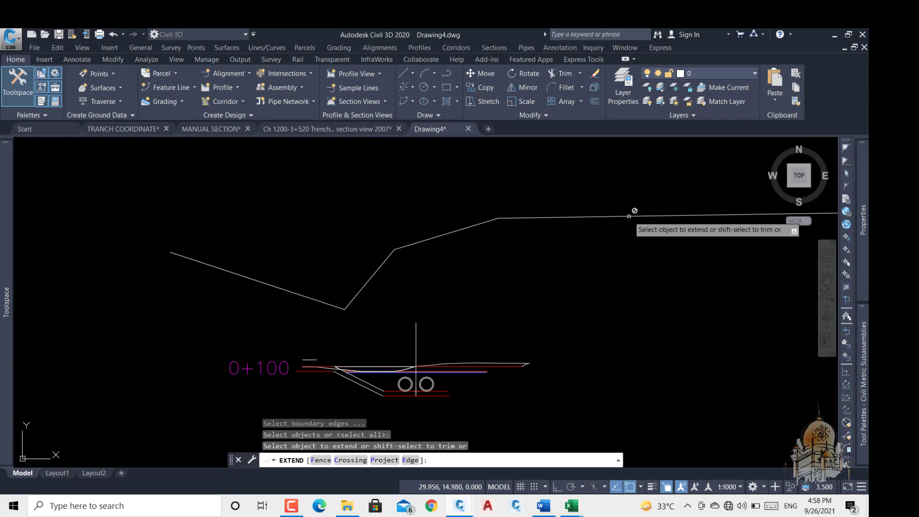
left_click(629, 217)
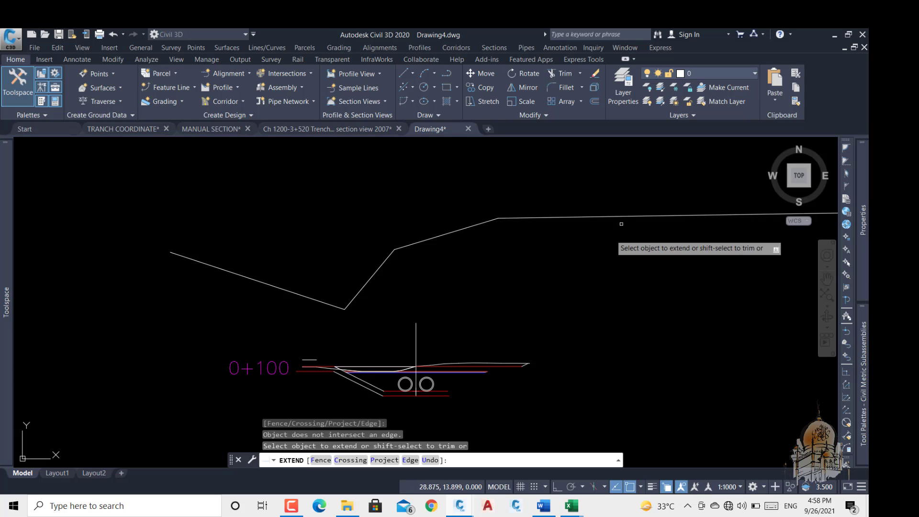
right_click(556, 343)
left_click(563, 350)
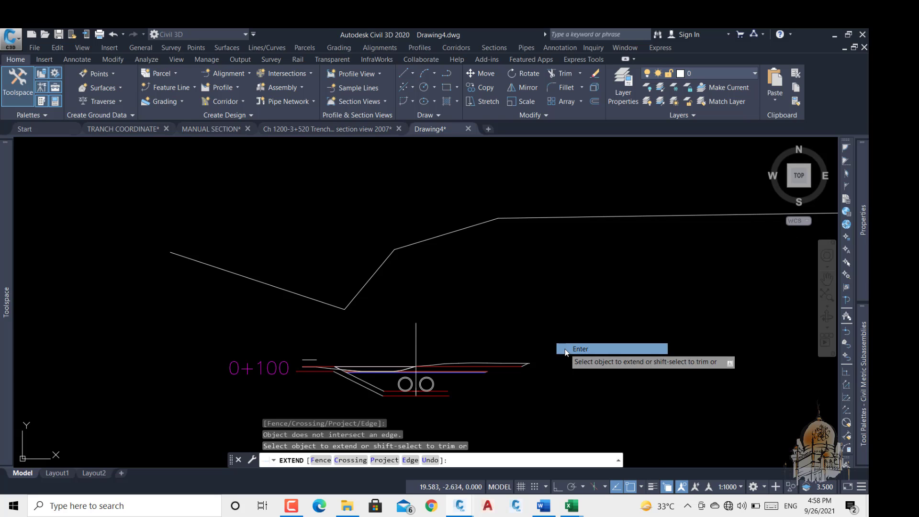
left_click(530, 222)
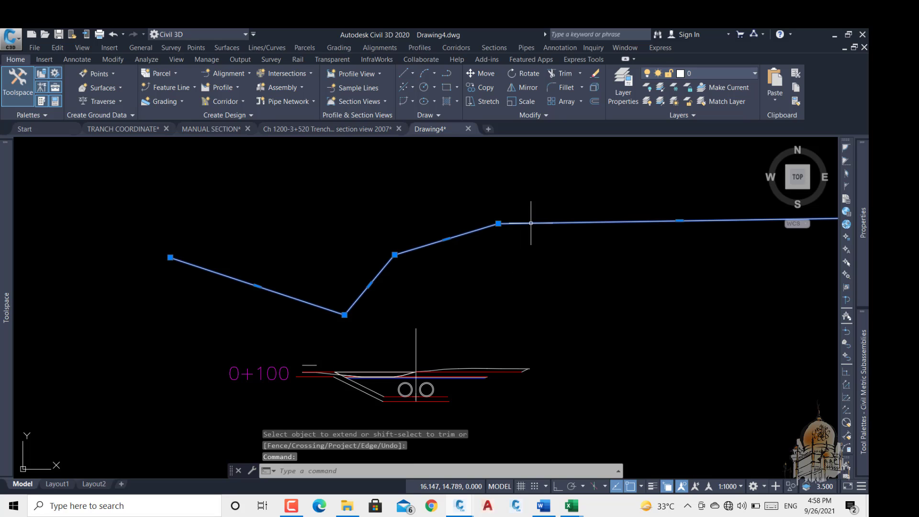
key("Escape")
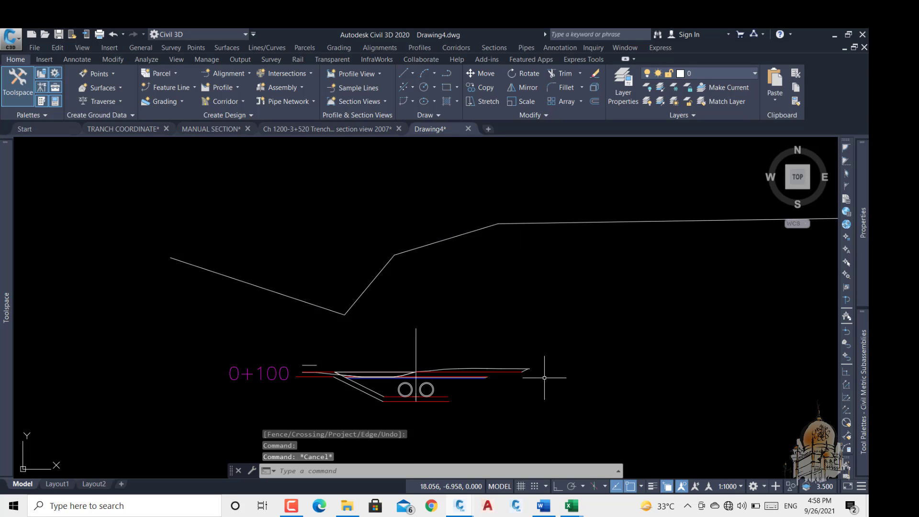
scroll(528, 370, "up", 5)
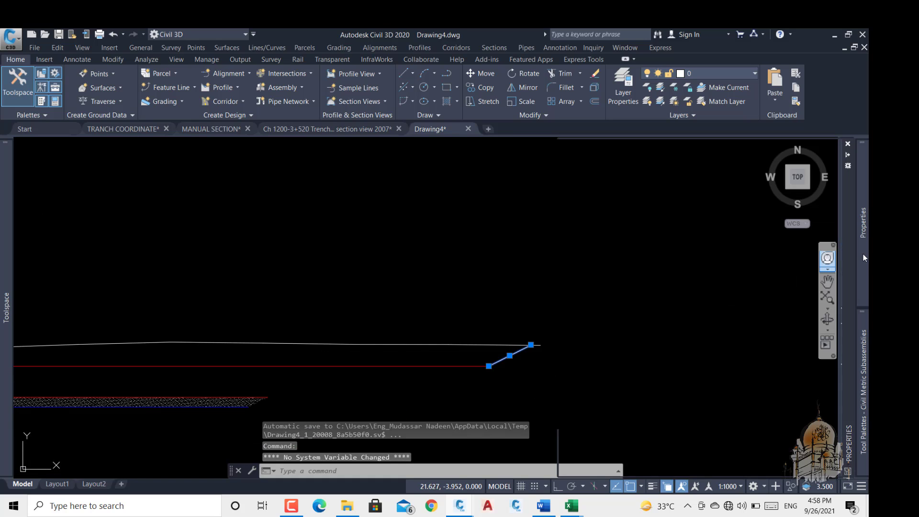
mouse_move(863, 254)
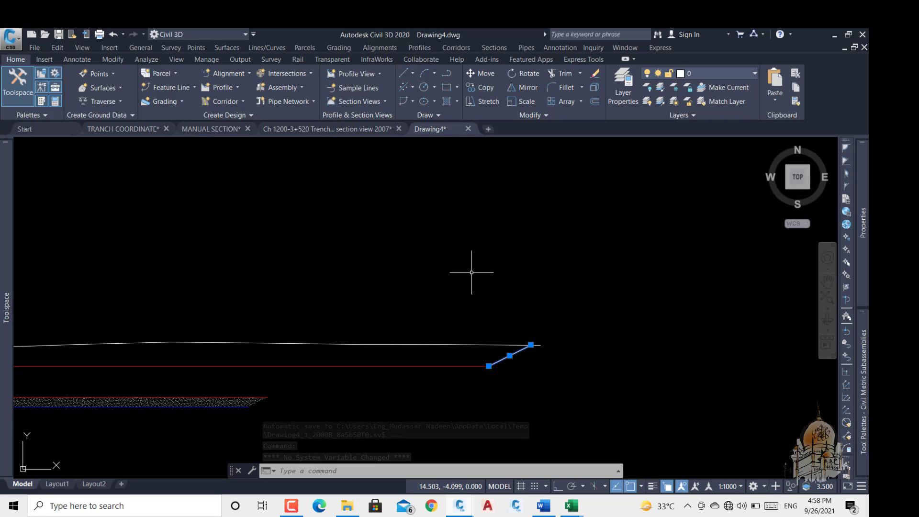
key("Escape")
key("Escape")
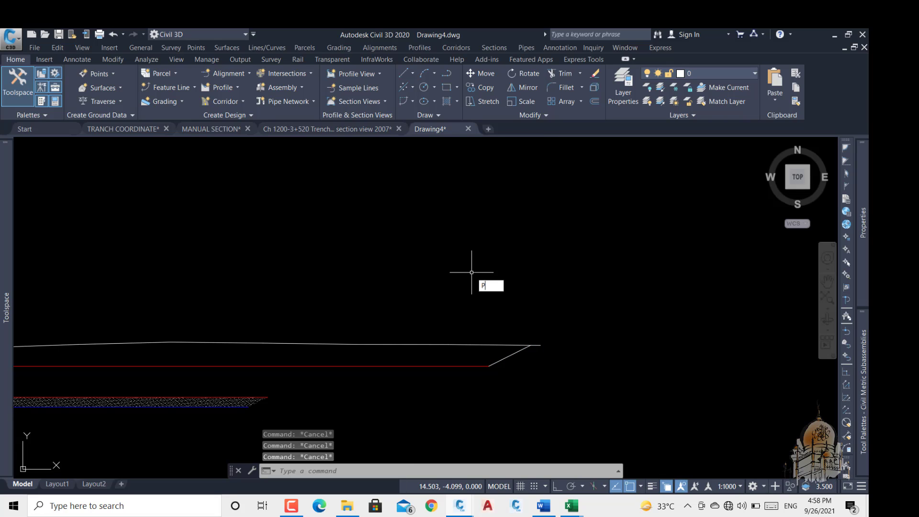
type("P")
key("Return")
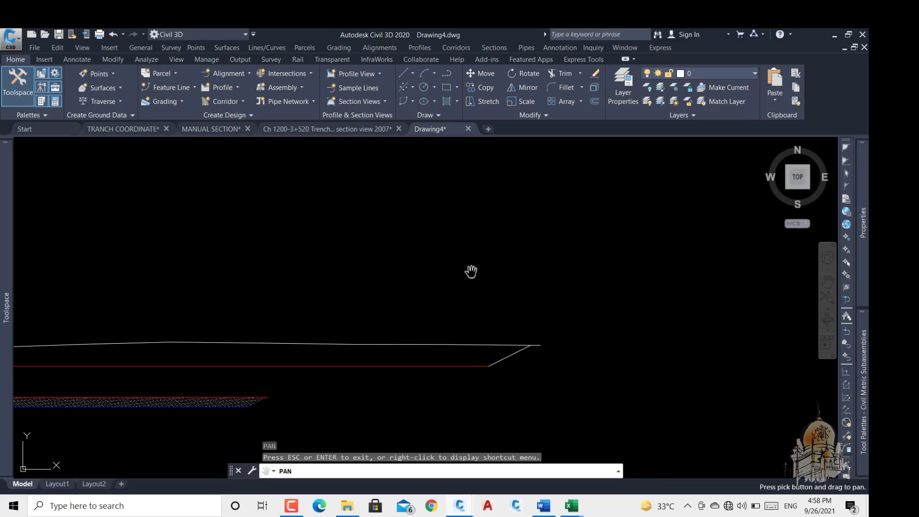
key("Escape")
Step: Set the current colour to green and draw a polyline over the right-end slope, from the red line's end up to the ground line
type("PL")
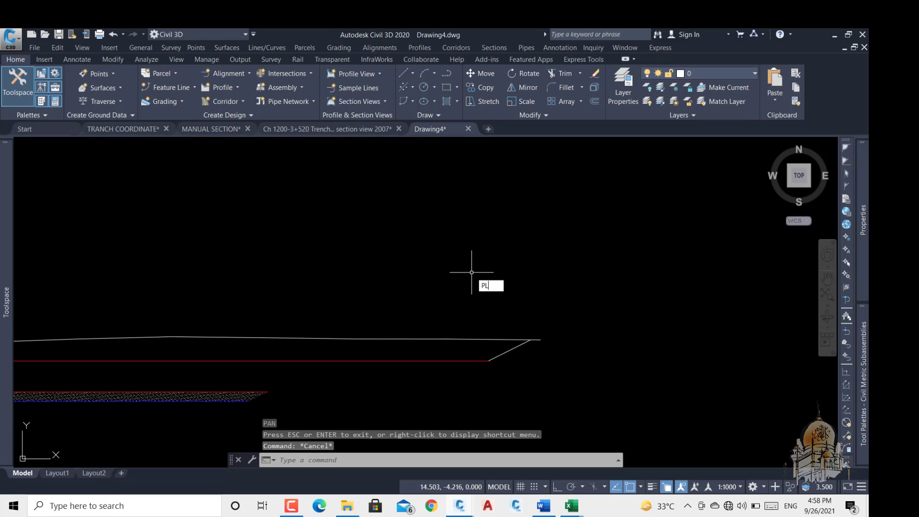
key("Return")
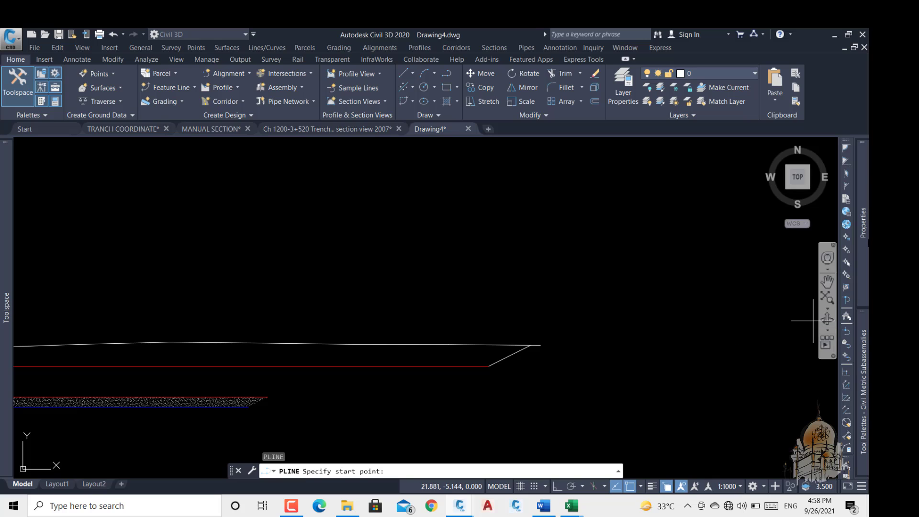
mouse_move(842, 226)
left_click(755, 179)
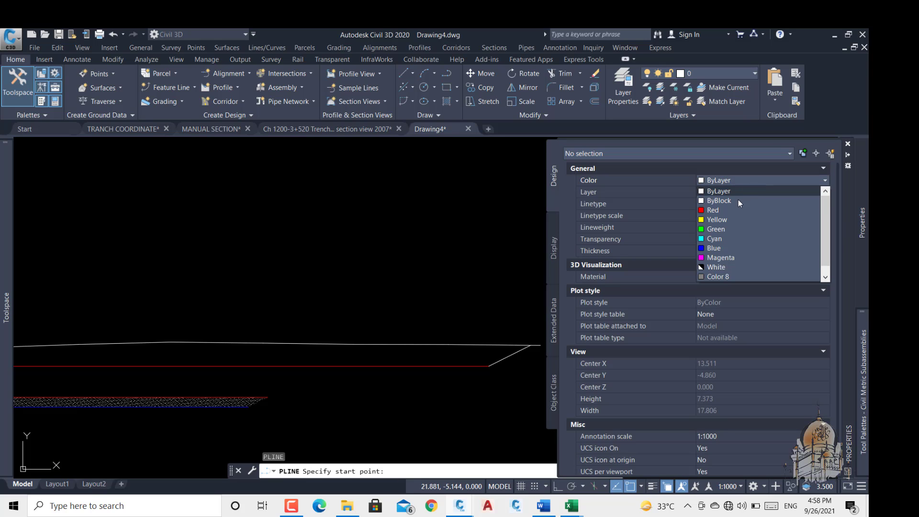
left_click(712, 231)
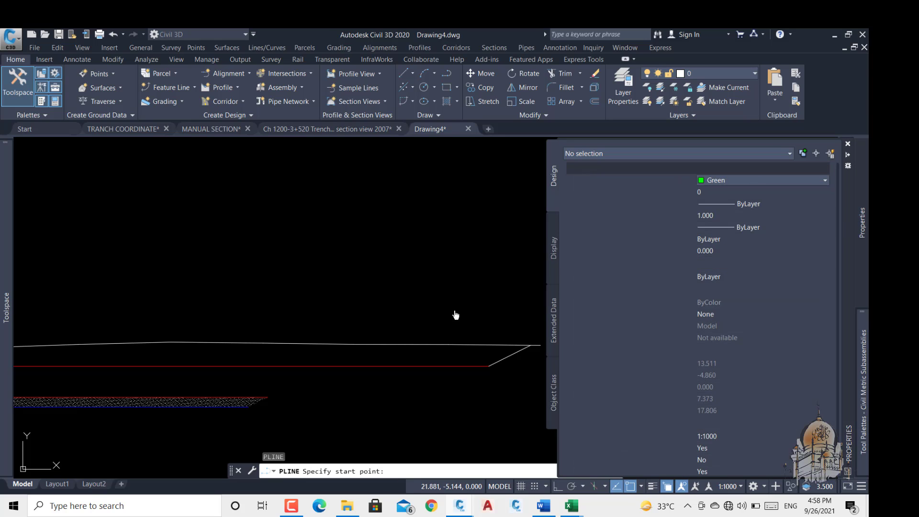
left_click(489, 366)
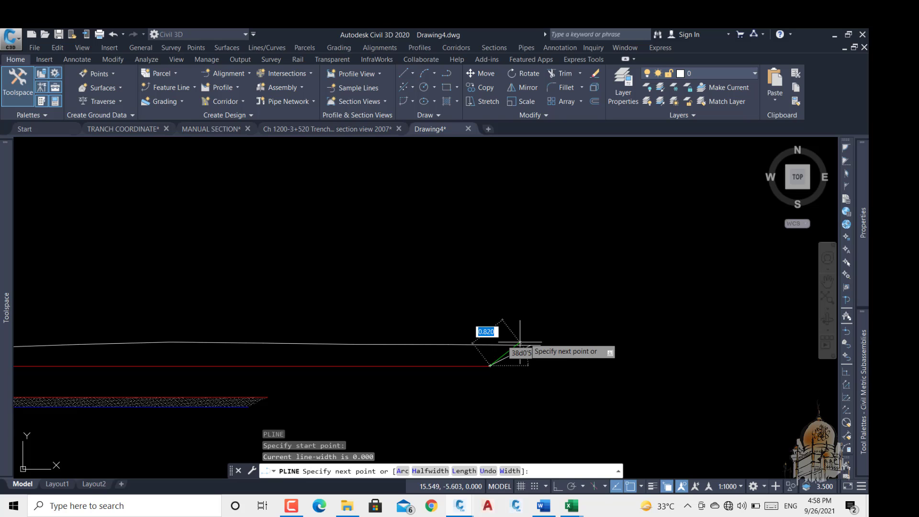
scroll(539, 341, "up", 5)
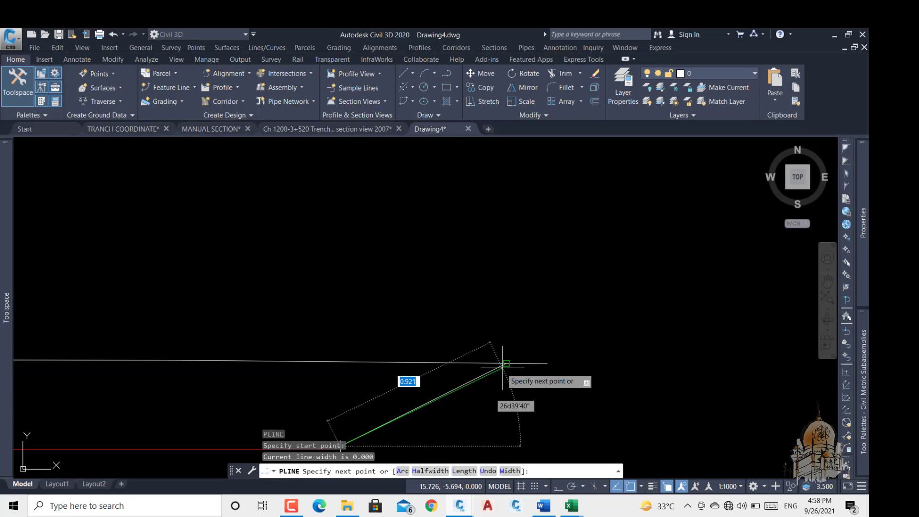
left_click(507, 364)
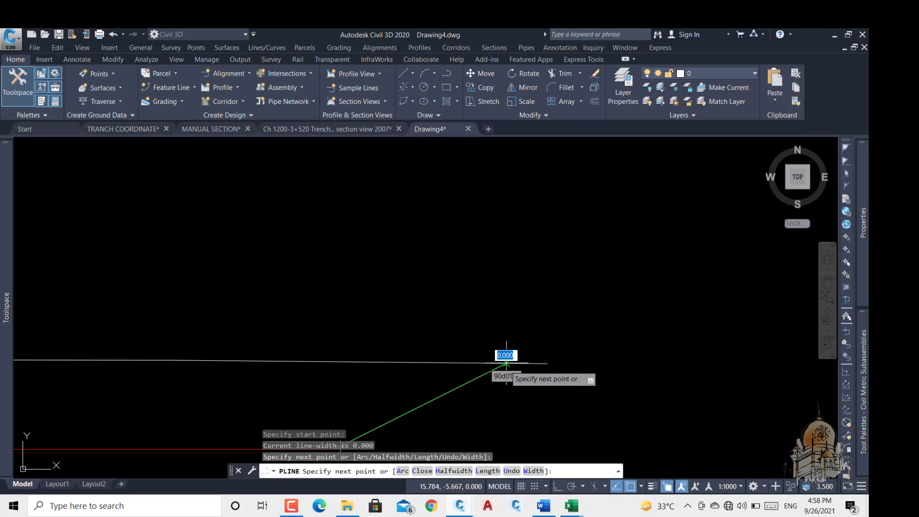
key("Return")
Step: Extend the green slope polyline at the section's right end up to the long polyline above the section
type("ex")
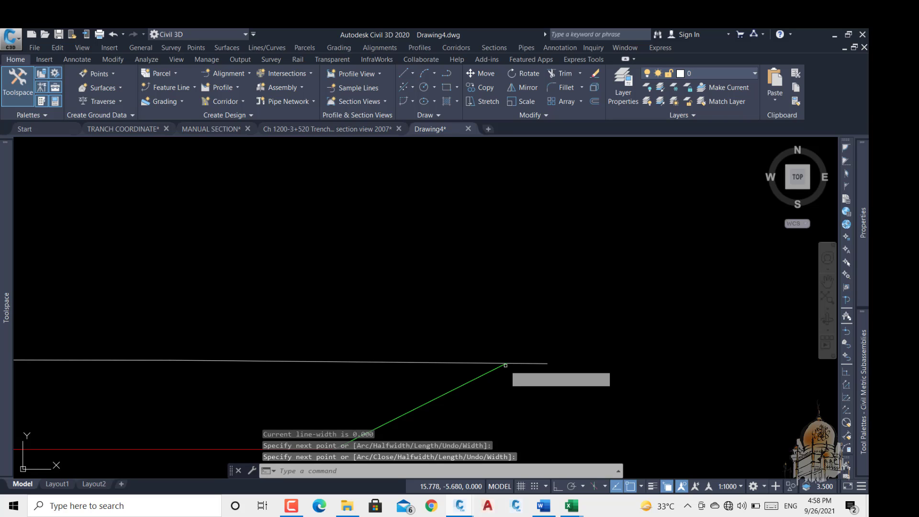
key("Return")
scroll(505, 365, "down", 4)
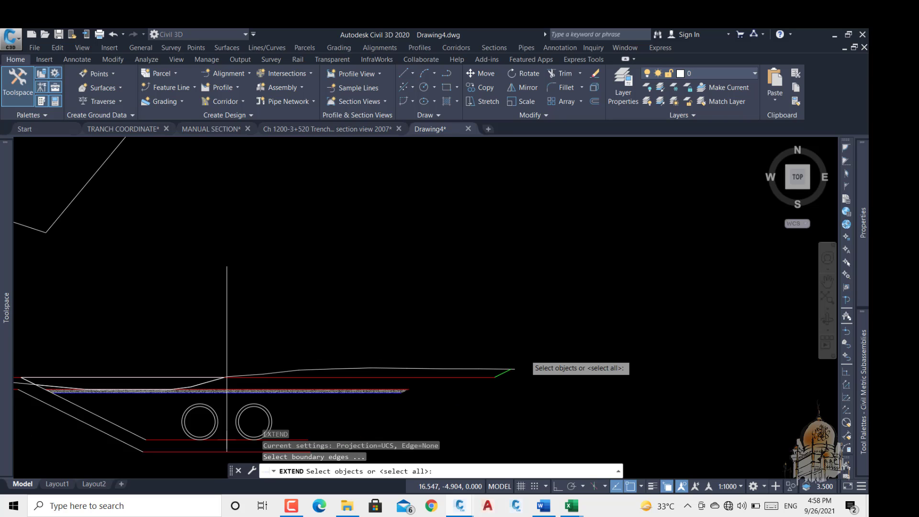
scroll(623, 260, "down", 2)
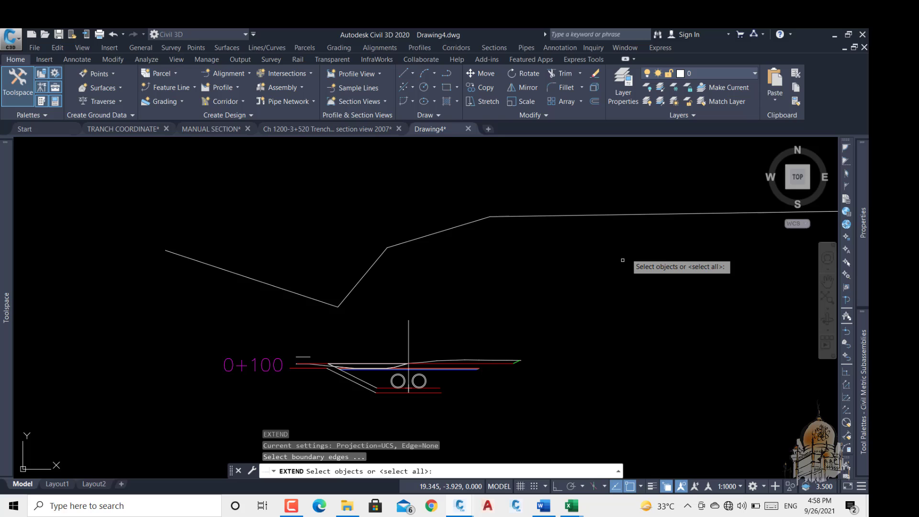
left_click(643, 216)
key("Return")
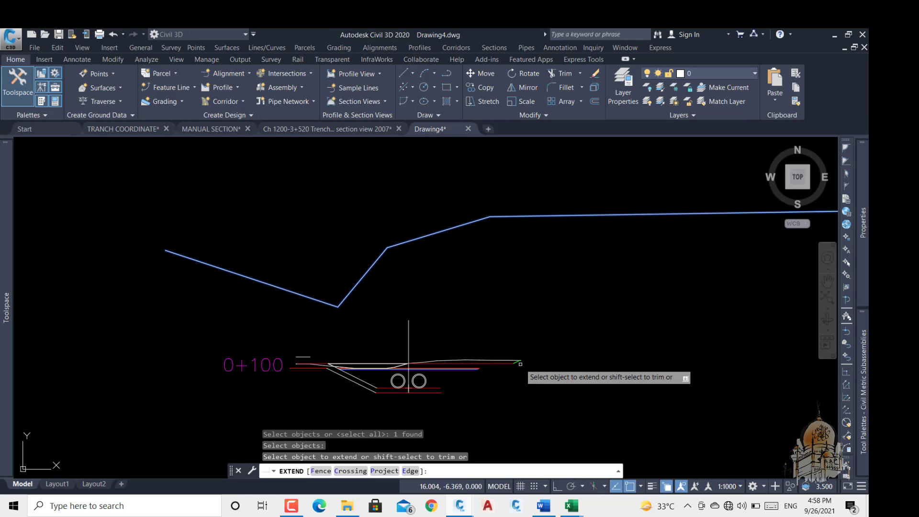
scroll(522, 363, "up", 5)
left_click(505, 367)
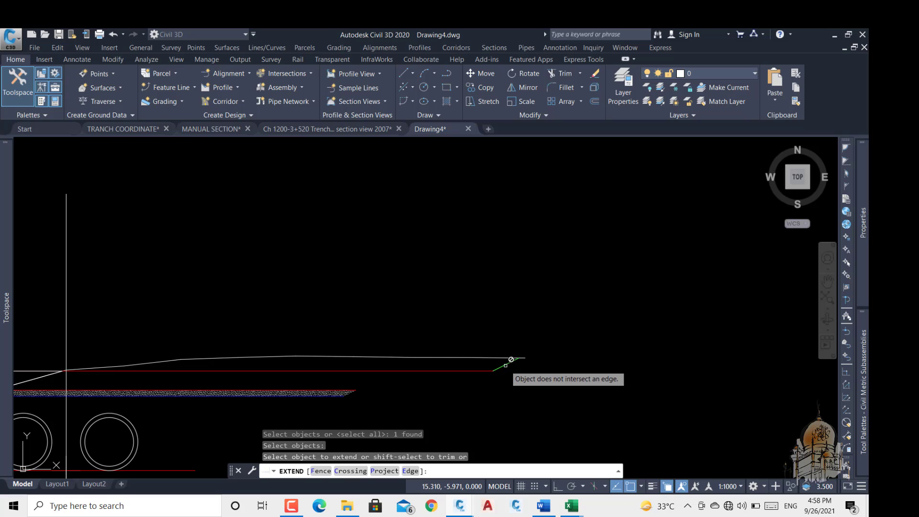
left_click(515, 361)
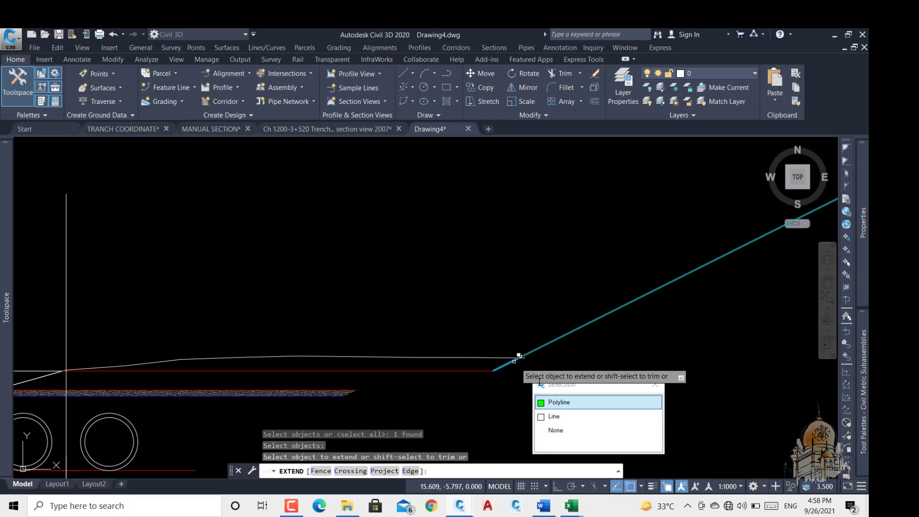
left_click(566, 404)
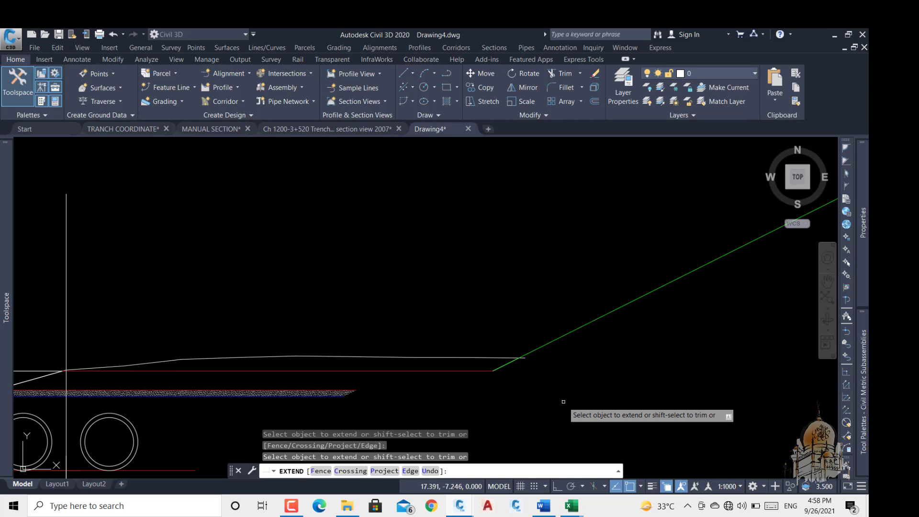
scroll(578, 395, "down", 5)
key("Return")
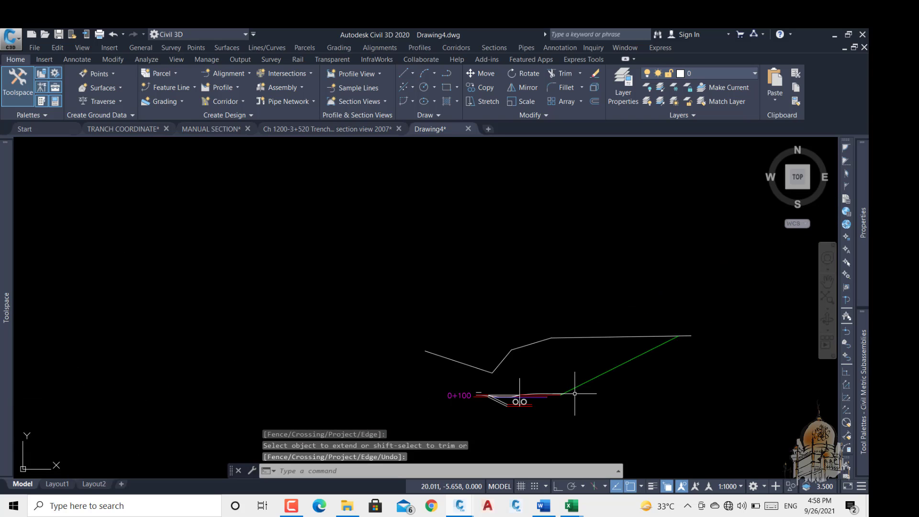
scroll(576, 394, "up", 10)
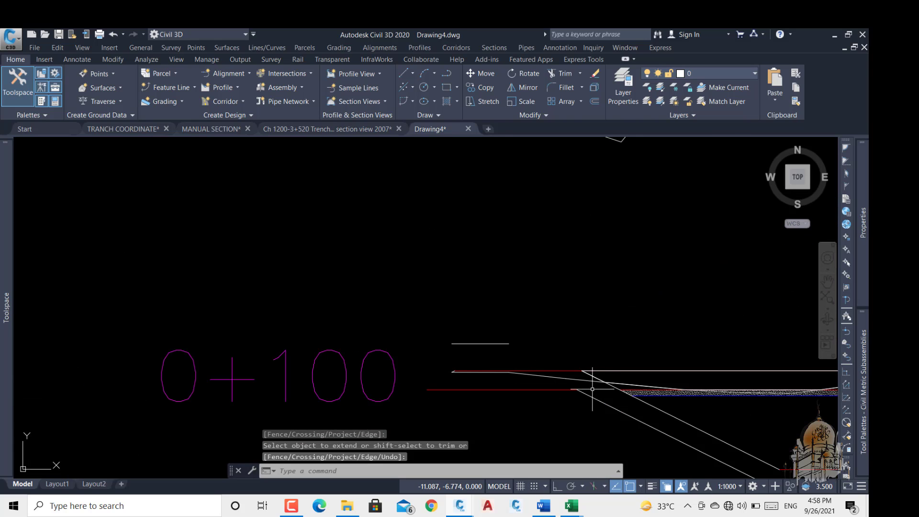
scroll(594, 387, "up", 4)
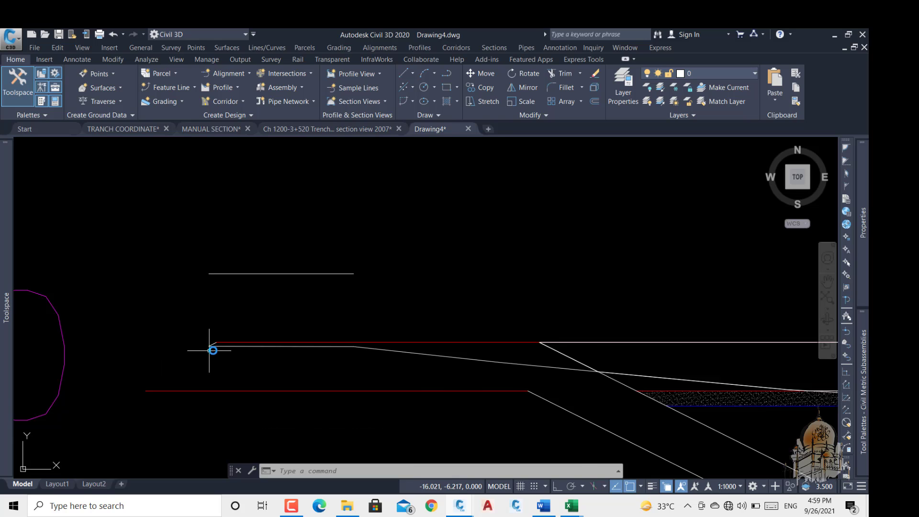
scroll(213, 351, "down", 5)
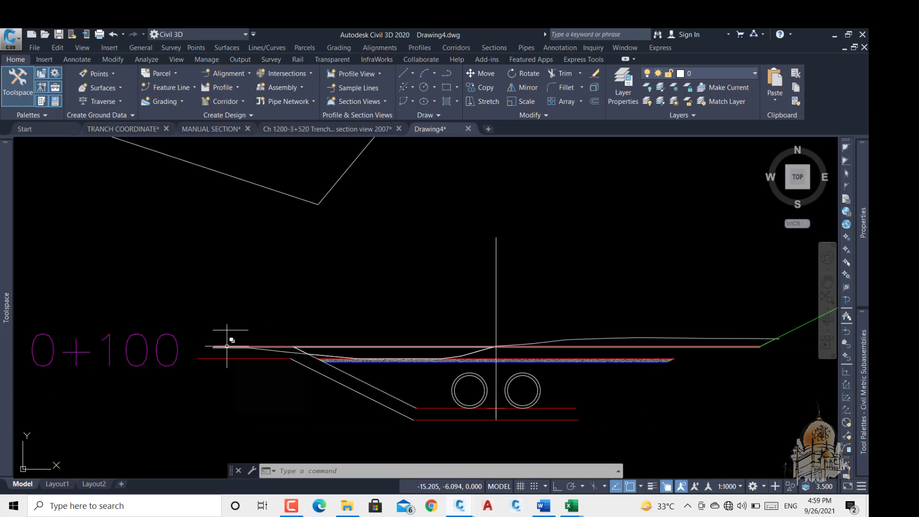
scroll(227, 346, "up", 4)
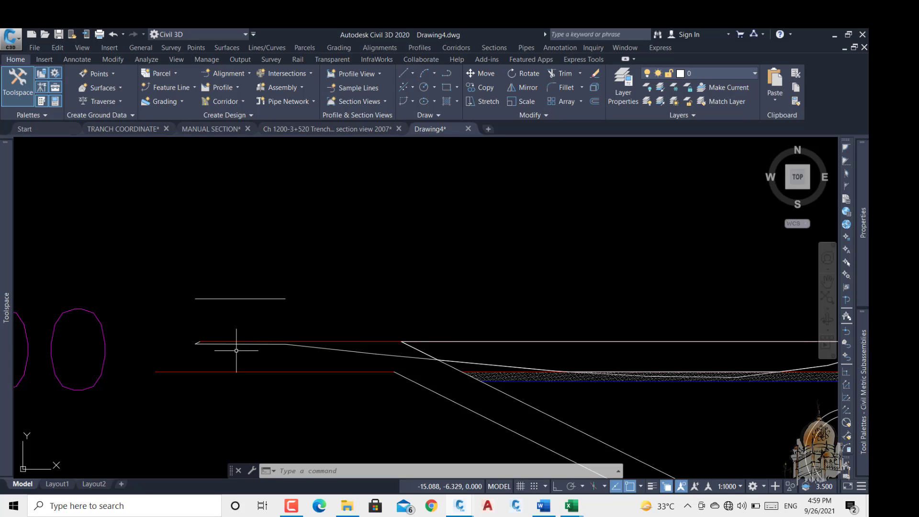
key("Escape")
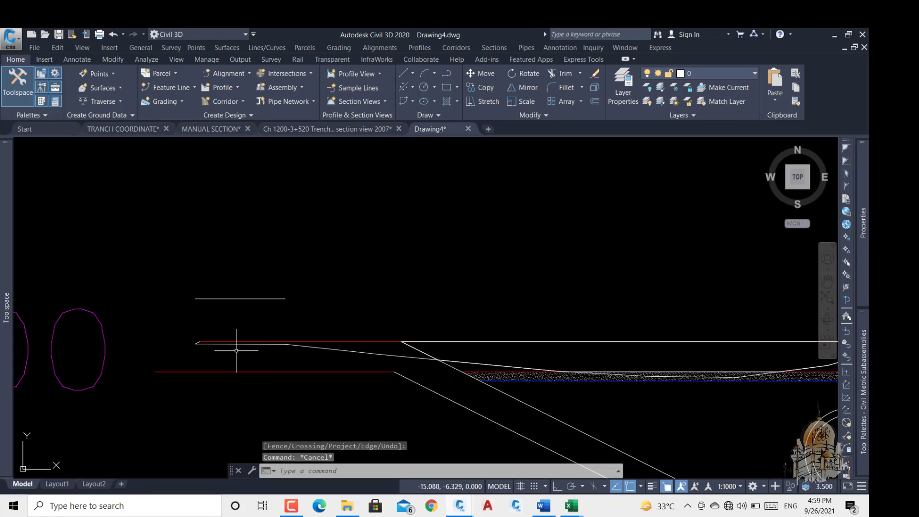
key("Return")
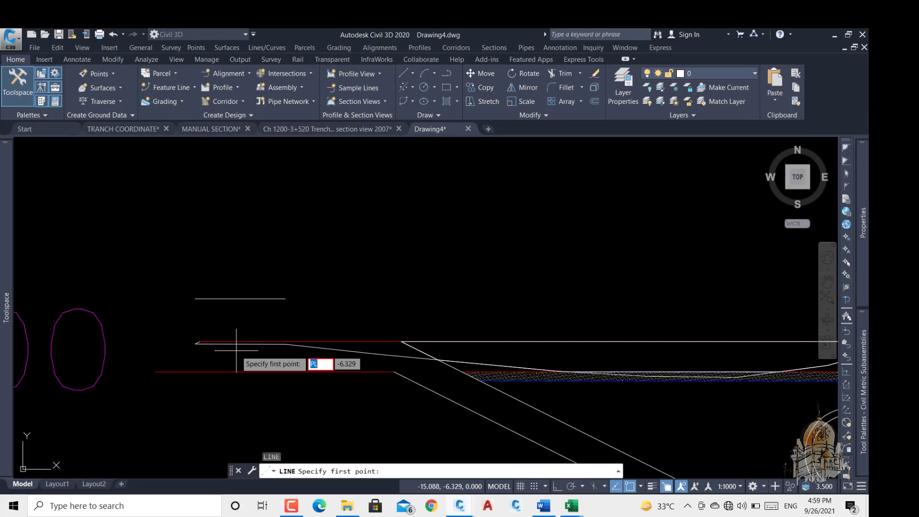
key("Escape")
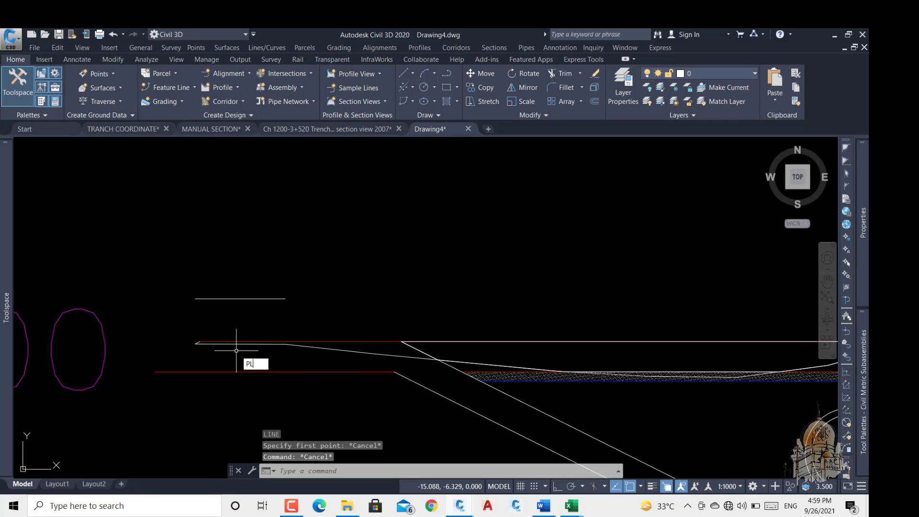
Step: Draw a closed polyline triangle with Ortho on from the top red line's left end, 1 unit up and 2 units left
type("PL")
key("Return")
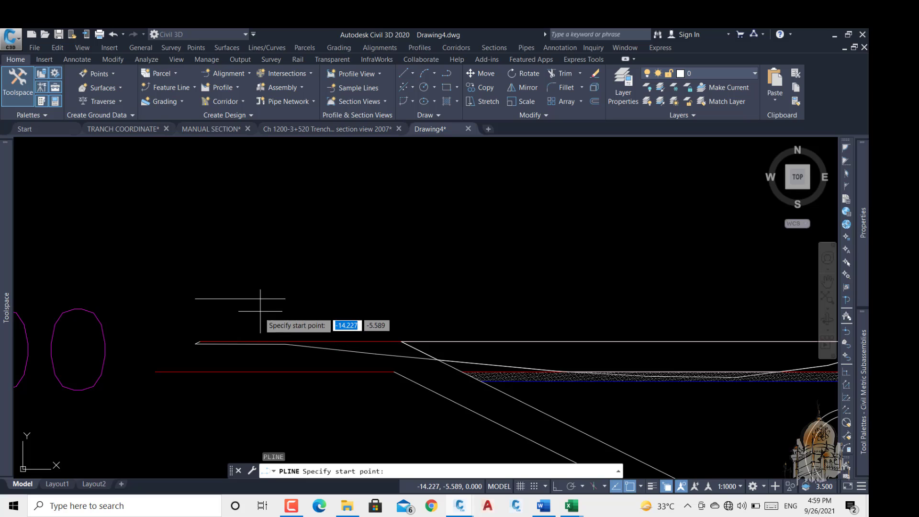
scroll(206, 344, "up", 3)
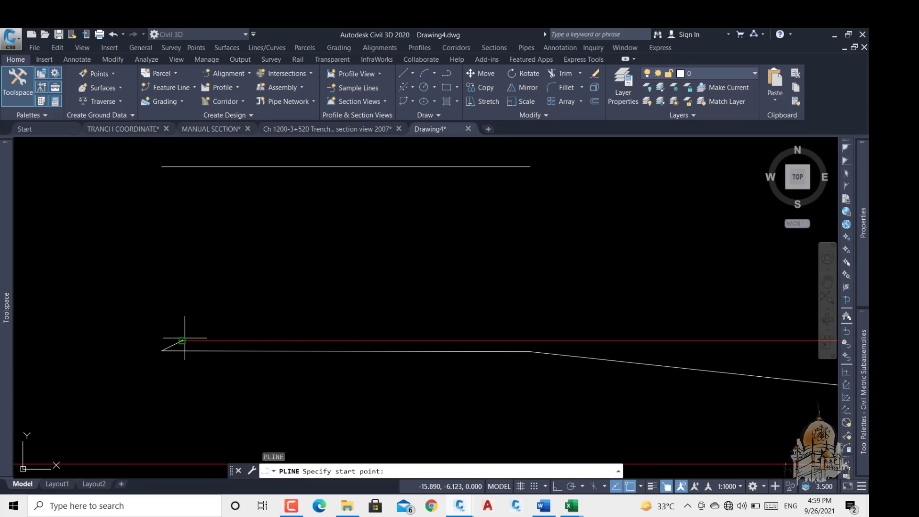
left_click(182, 341)
scroll(202, 369, "down", 3)
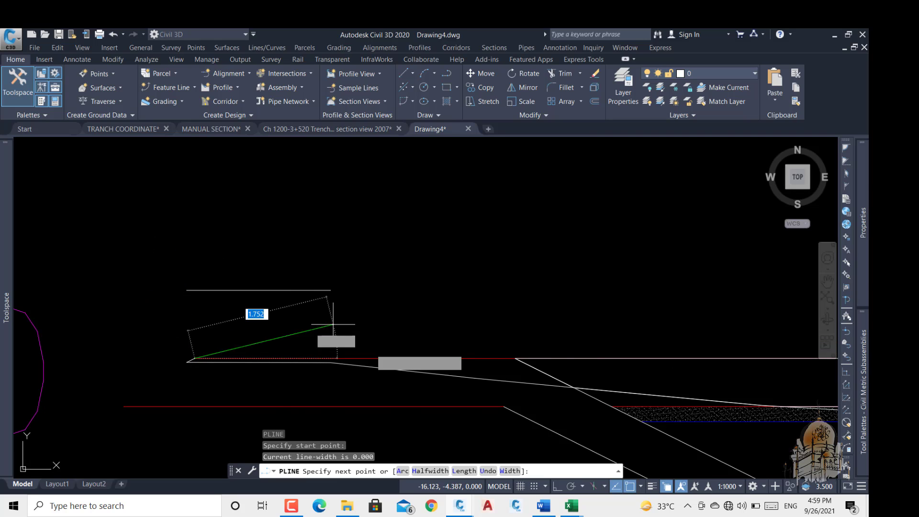
left_click(556, 488)
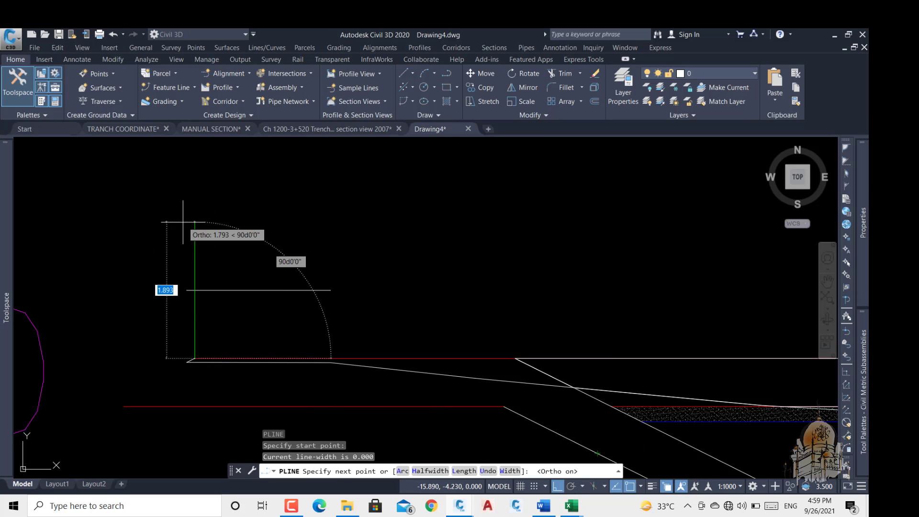
type("1")
key("Return")
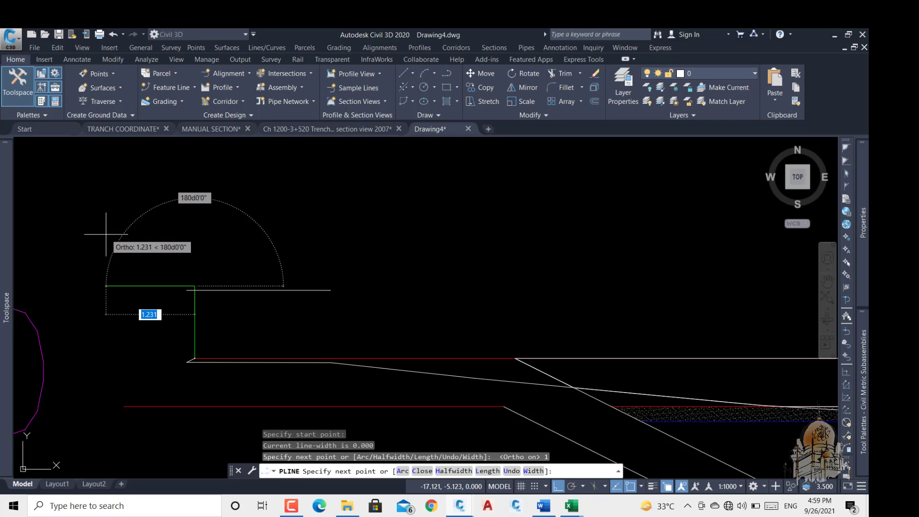
type("2")
key("Return")
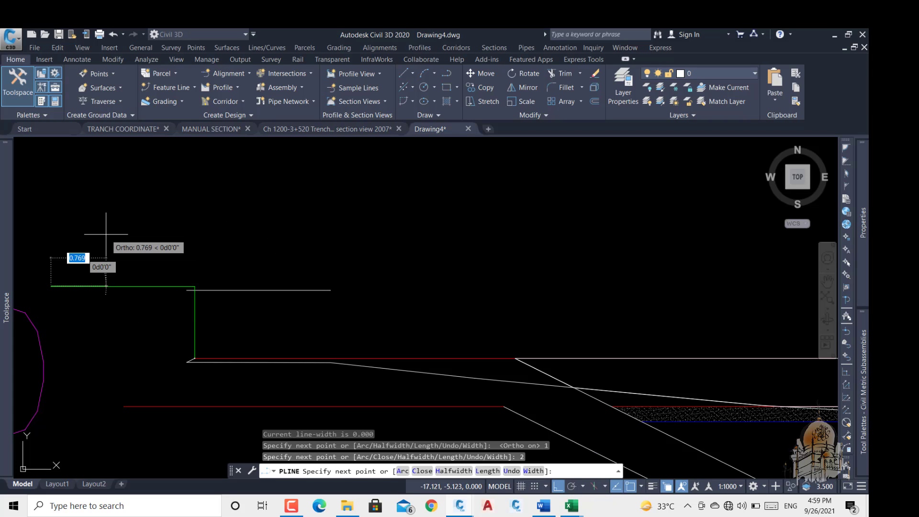
type("C")
key("Return")
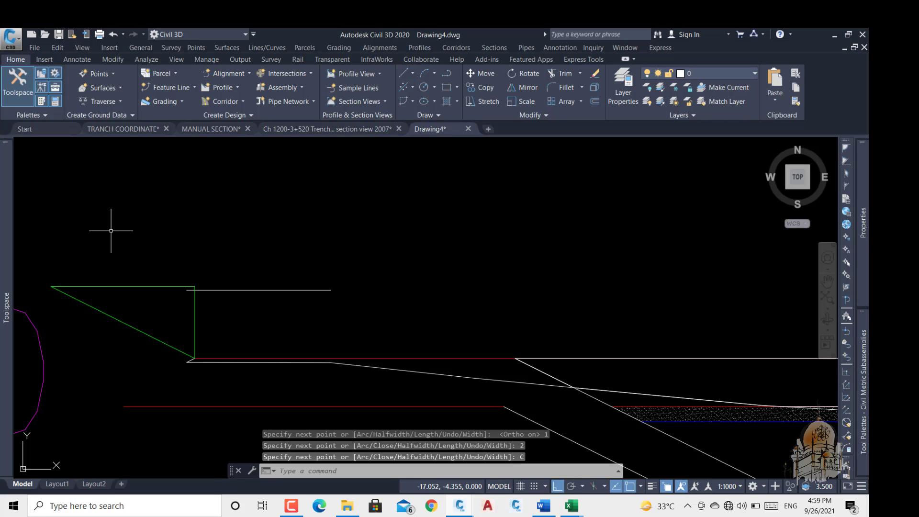
Step: Erase the short white horizontal line above the left end of the 0+100 section
left_click(240, 243)
left_click(167, 318)
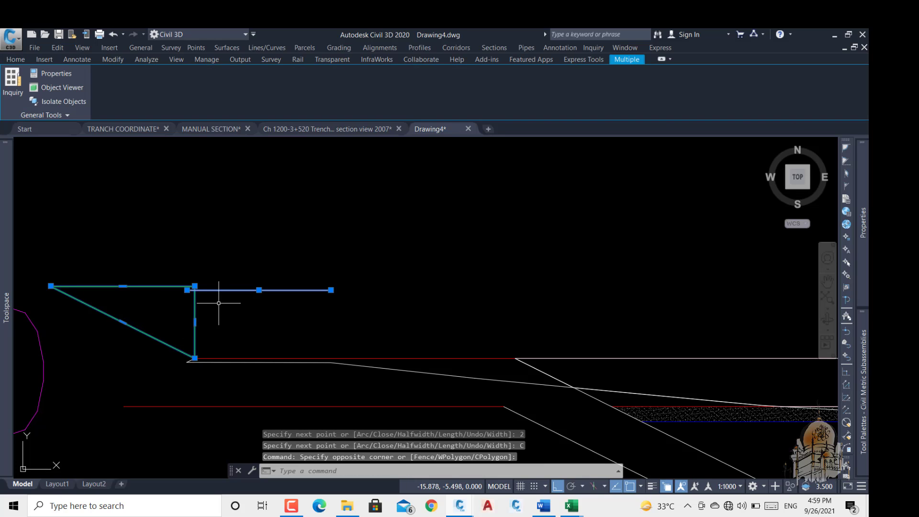
key("Escape")
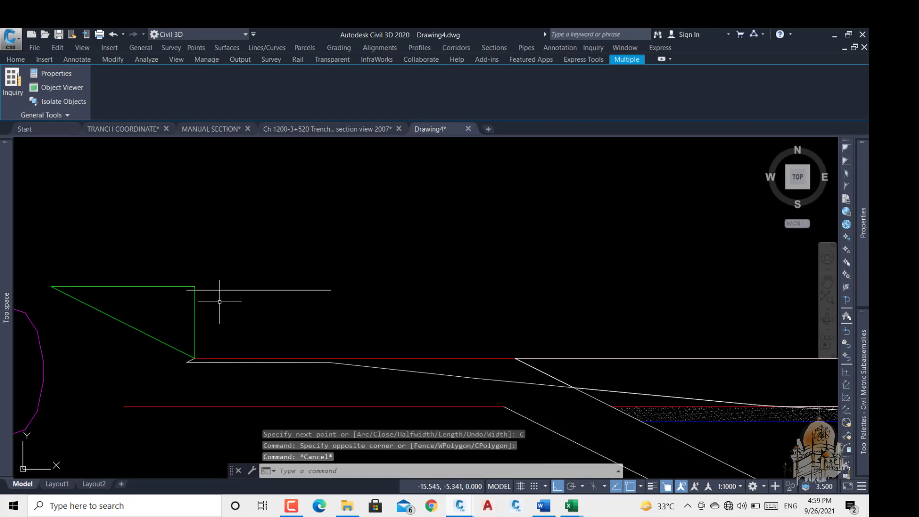
left_click(311, 264)
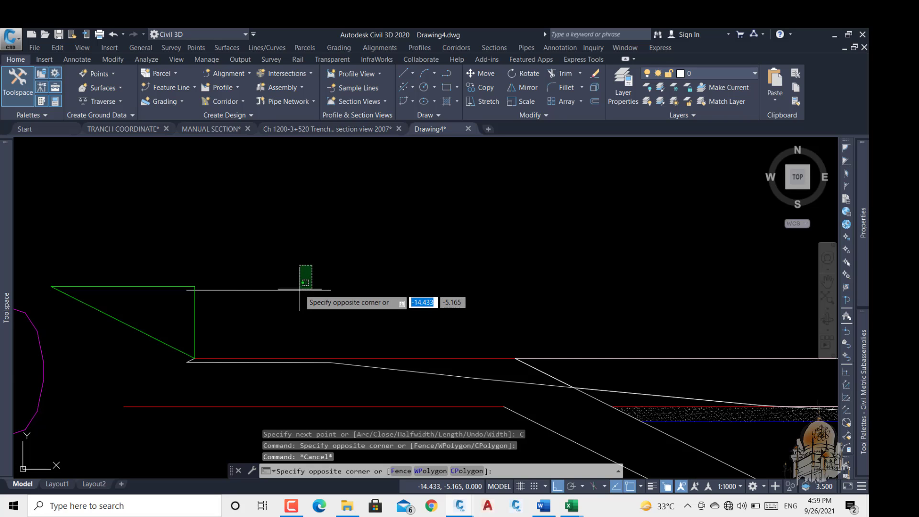
left_click(297, 289)
key("Delete")
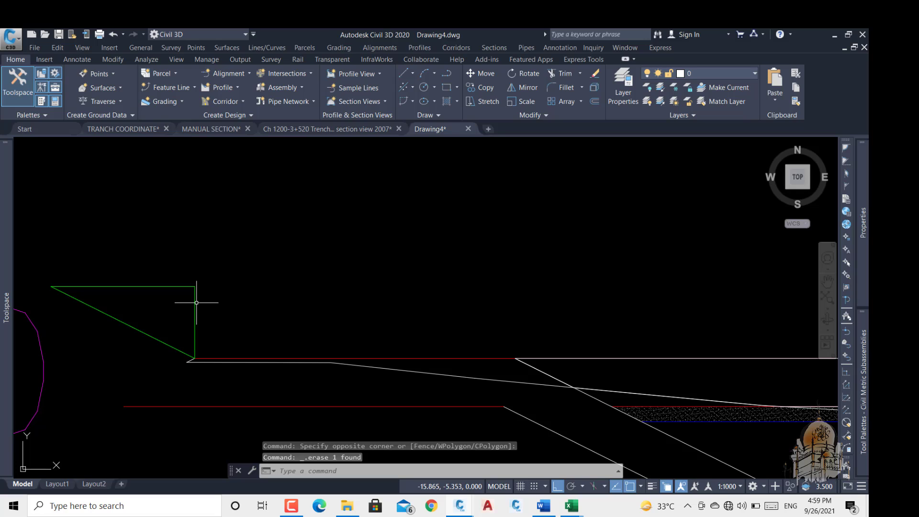
Step: Break the green triangle from the upper part of its vertical side to its far upper corner, removing the horizontal edge
type("BR")
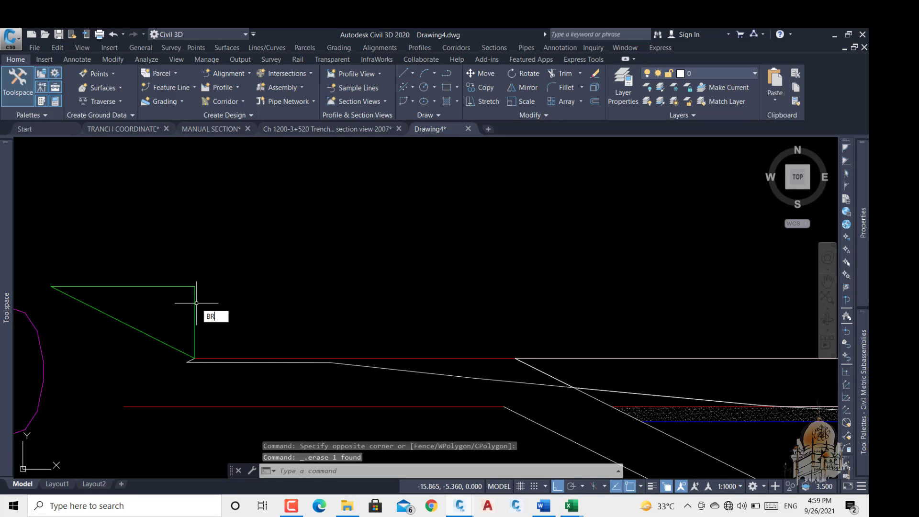
key("Return")
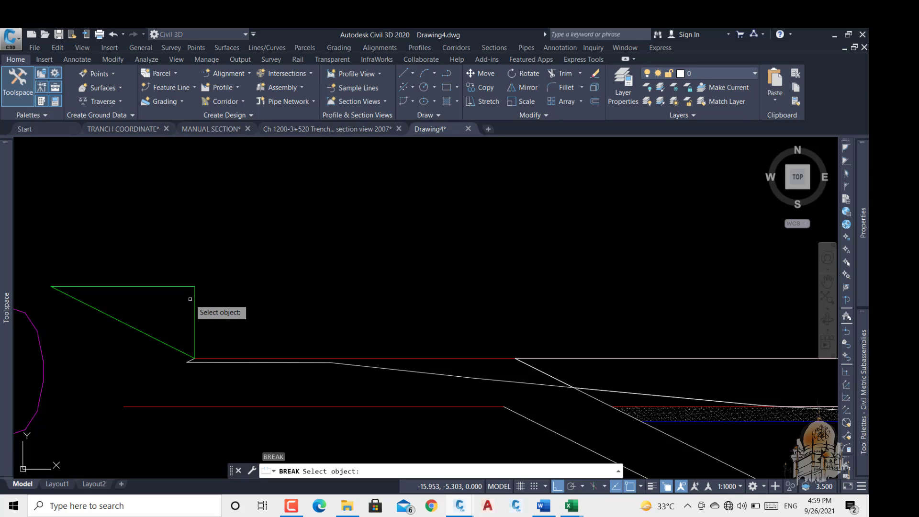
left_click(191, 299)
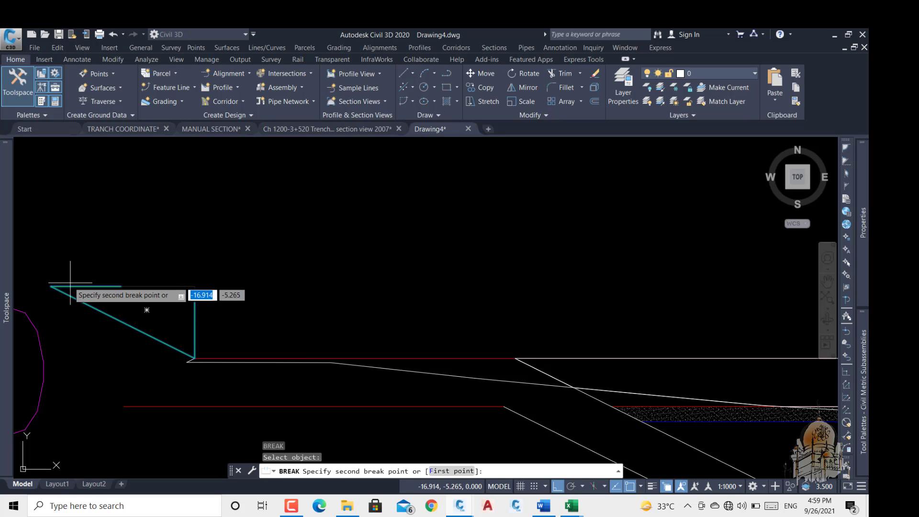
left_click(51, 288)
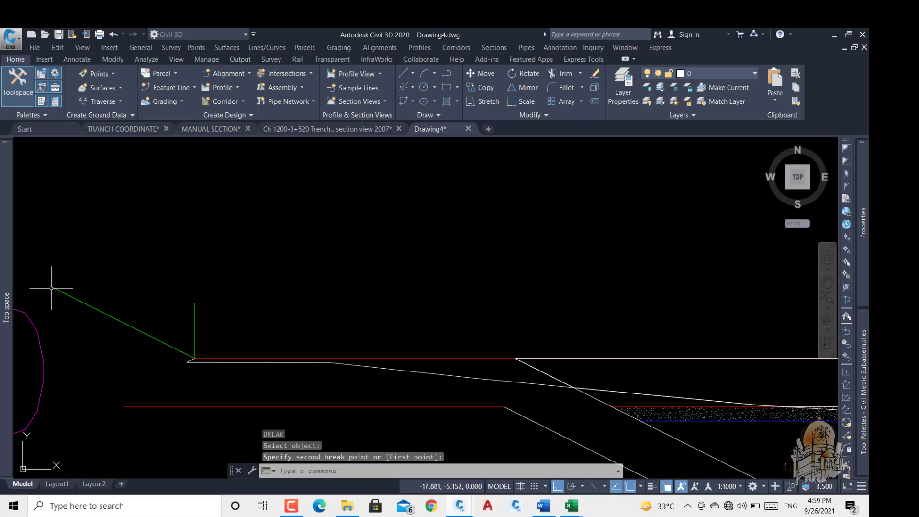
type("E")
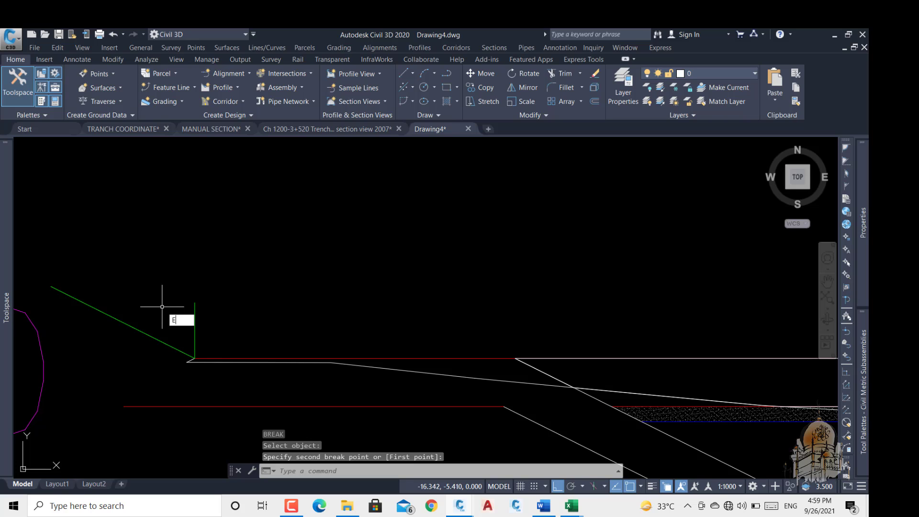
type("X")
key("Return")
scroll(162, 307, "down", 5)
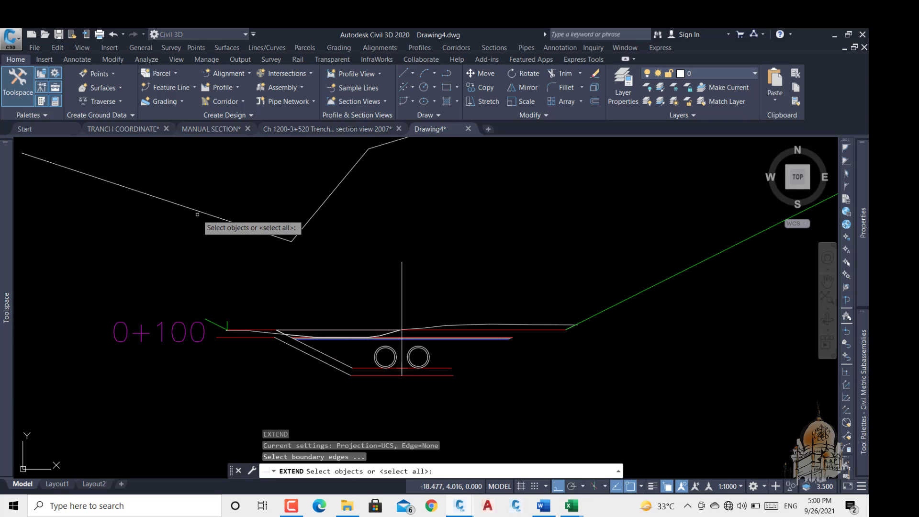
left_click(197, 212)
key("Return")
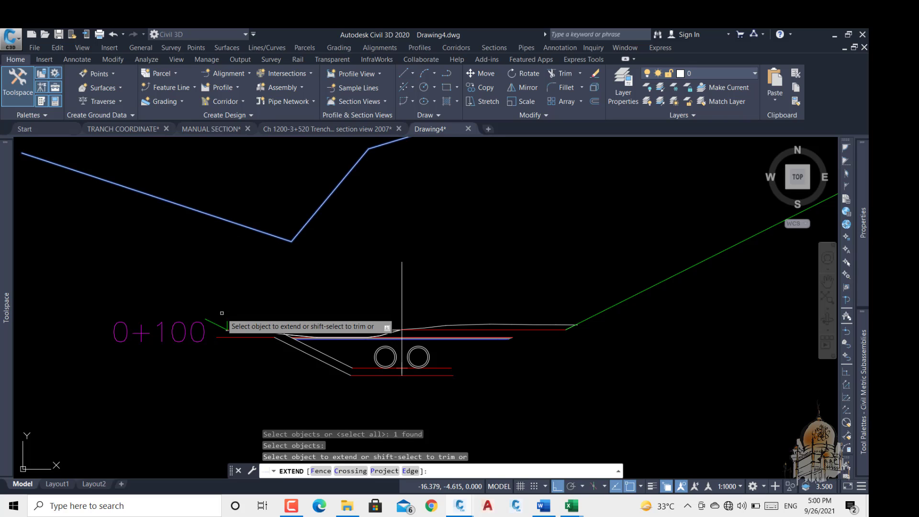
key("Escape")
Step: Stretch the left end vertex of the long ground polyline above section 0+100 horizontally outward by about 49 units
scroll(280, 314, "down", 6)
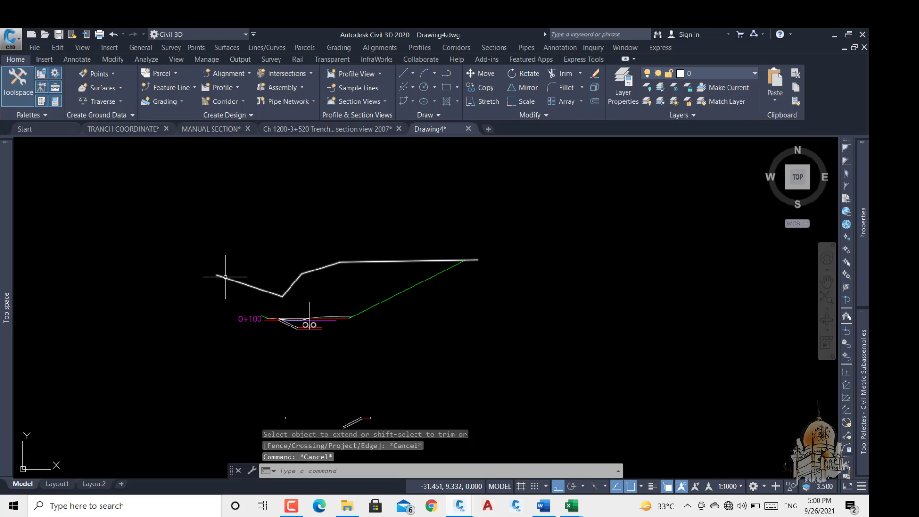
left_click(220, 275)
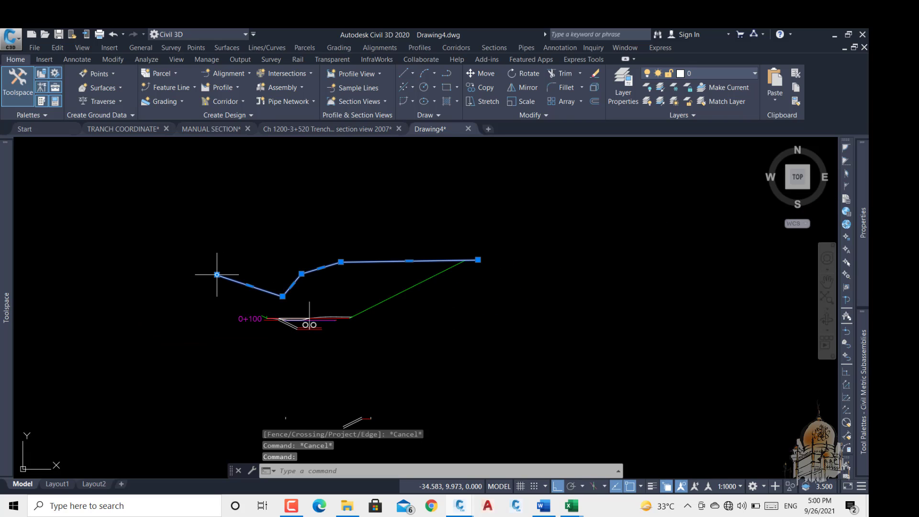
left_click(217, 275)
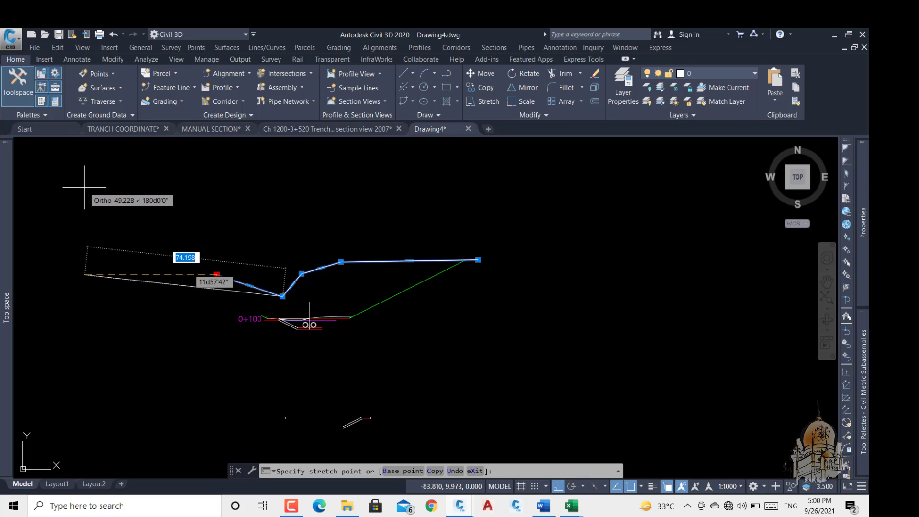
key("Escape")
key("Escape")
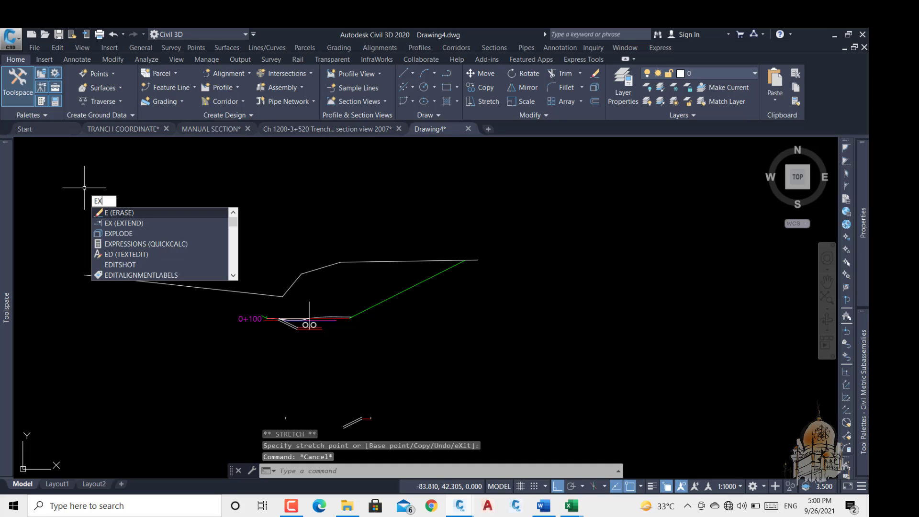
Step: Extend the green slope line at the left end of section 0+100 up to the long ground polyline
key("Return")
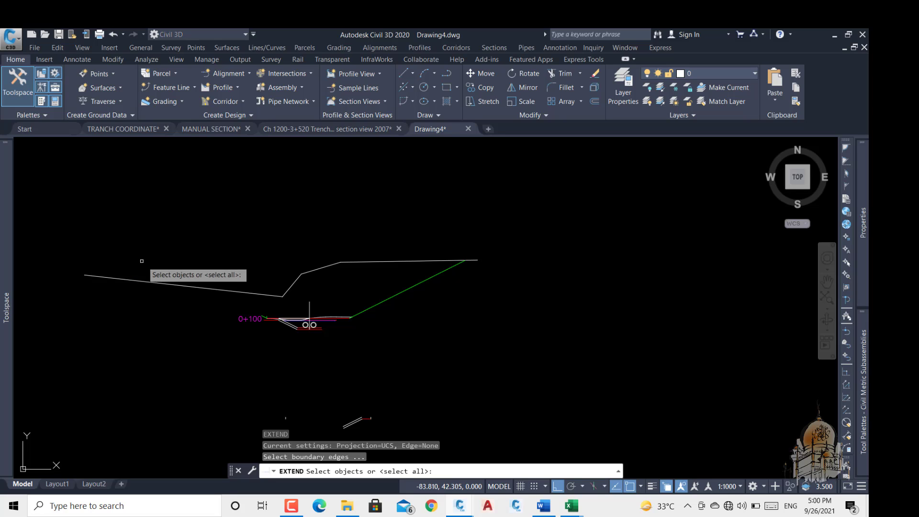
left_click(146, 283)
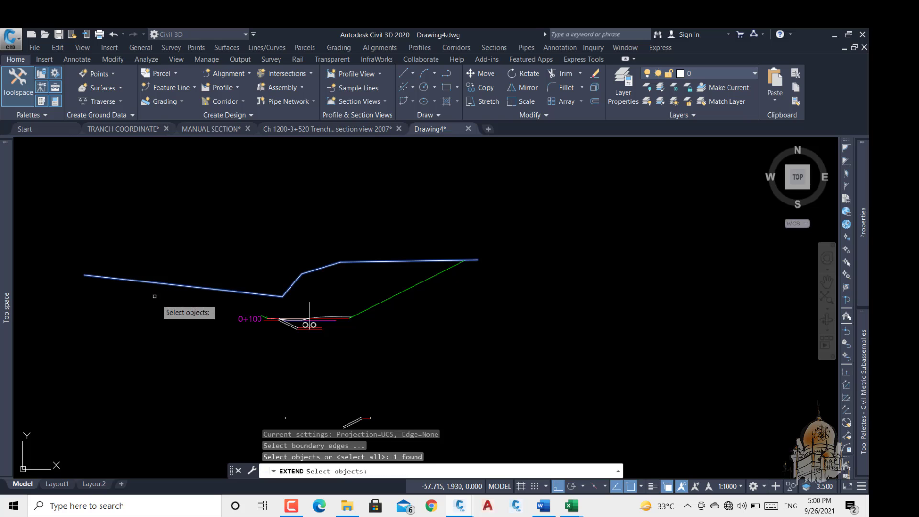
key("Return")
scroll(259, 312, "up", 6)
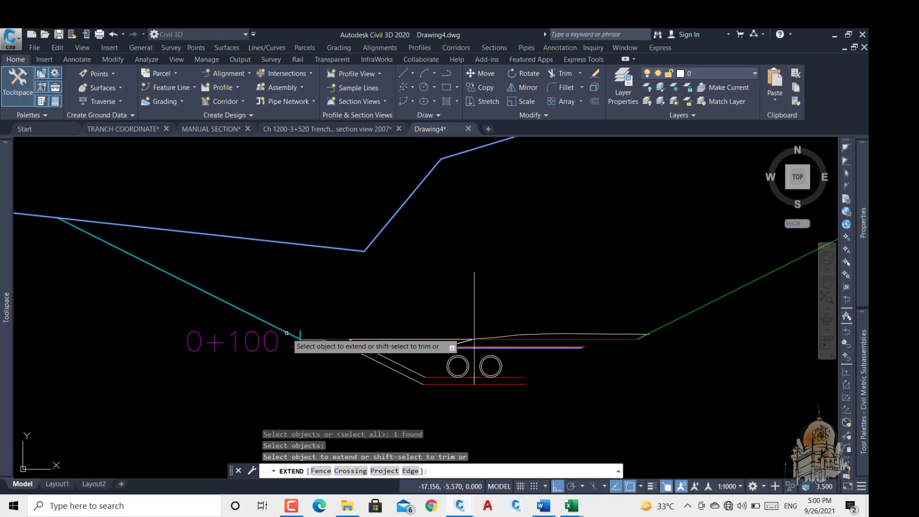
left_click(286, 333)
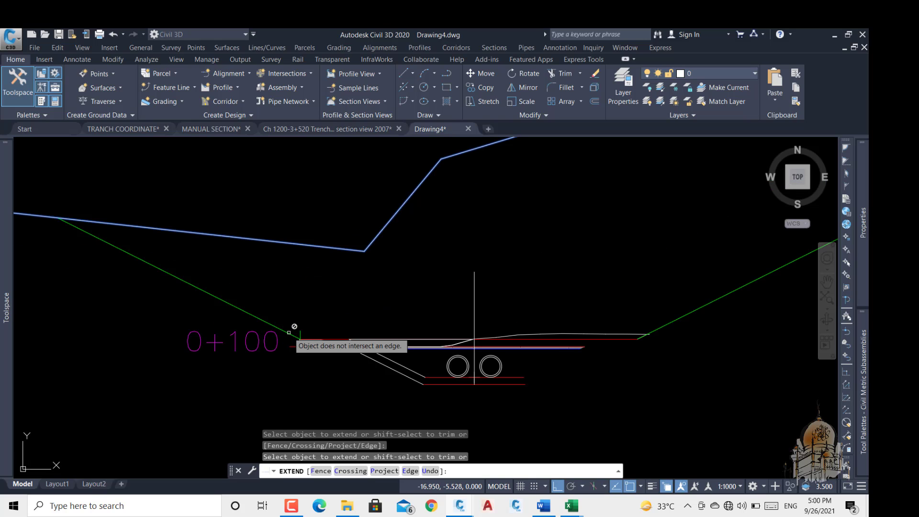
key("Escape")
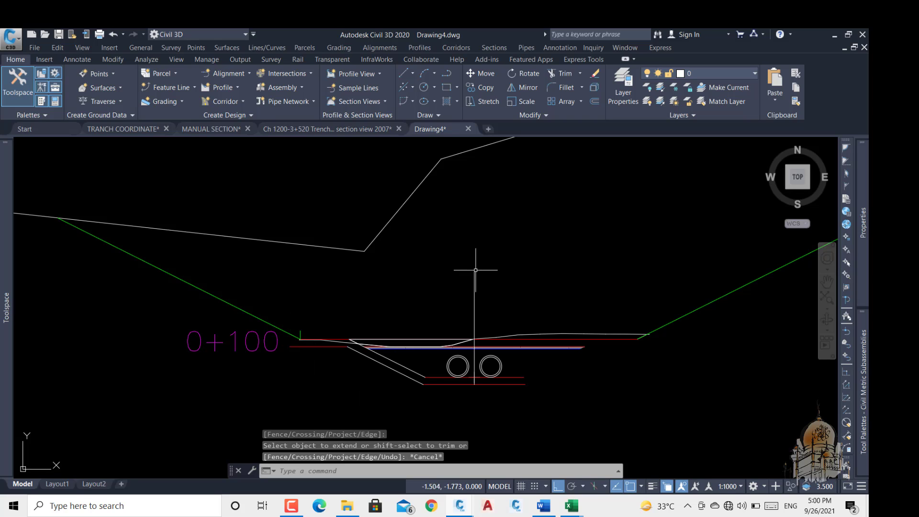
scroll(501, 243, "down", 4)
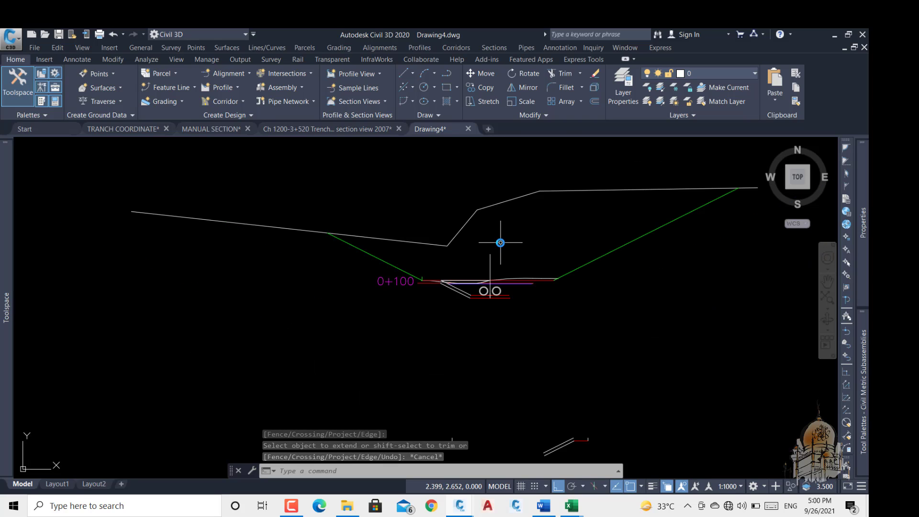